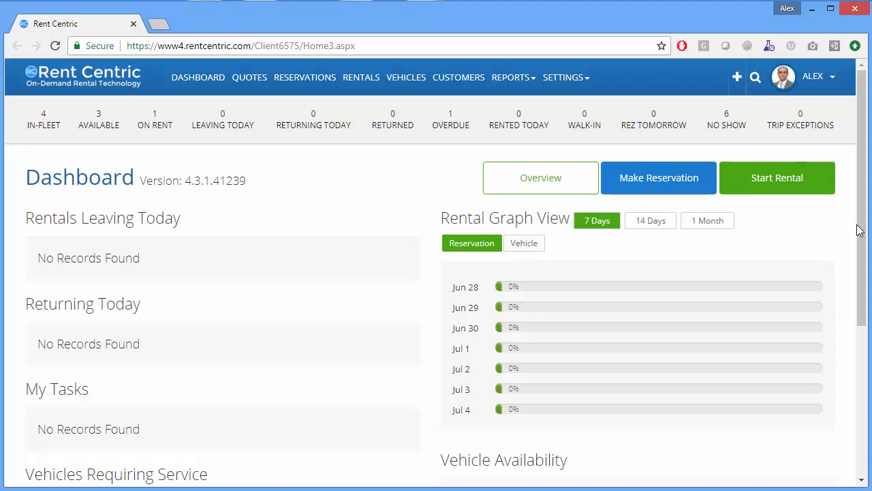
Review the report categories and the settings categories available in the main navigation
left_click_drag(859, 228, 867, 247)
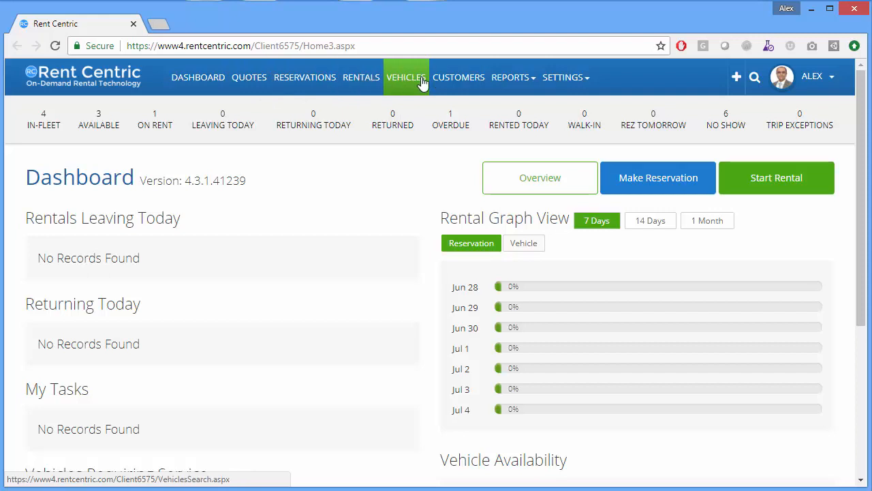
left_click(518, 87)
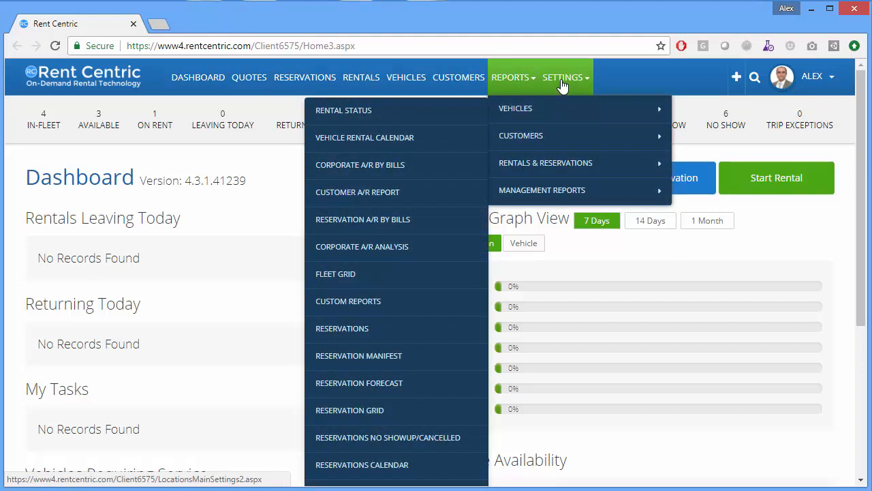
left_click(565, 83)
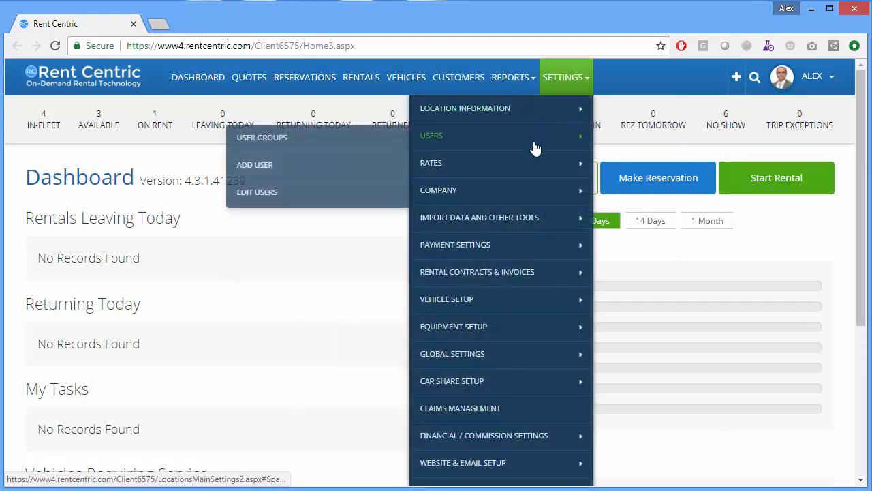
mouse_move(525, 194)
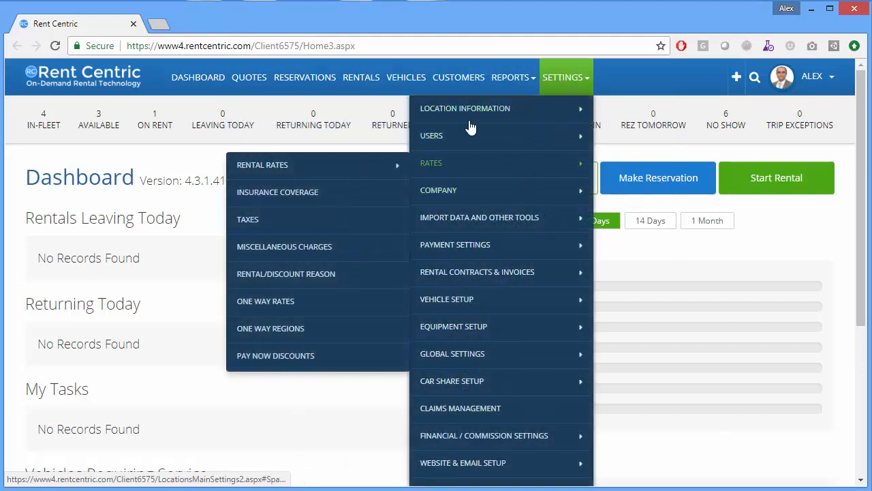
left_click(195, 269)
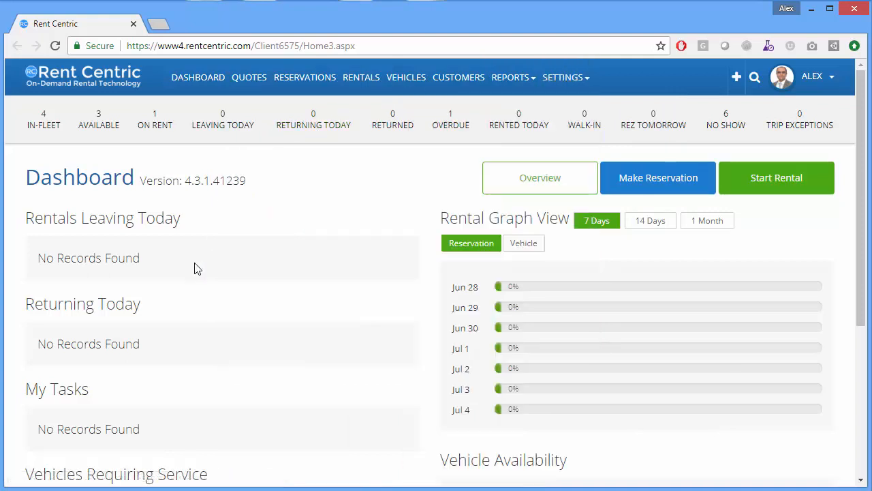
Examine the quick-create options and the record types available for searching
left_click(736, 77)
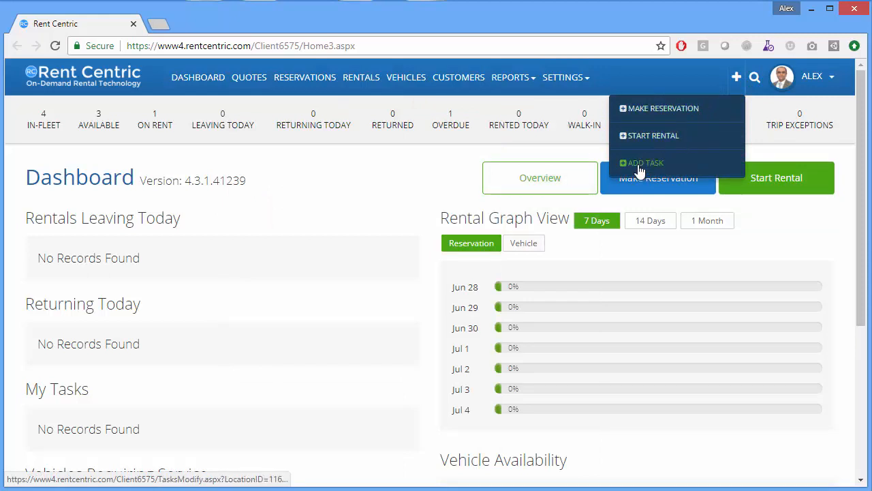
left_click(391, 209)
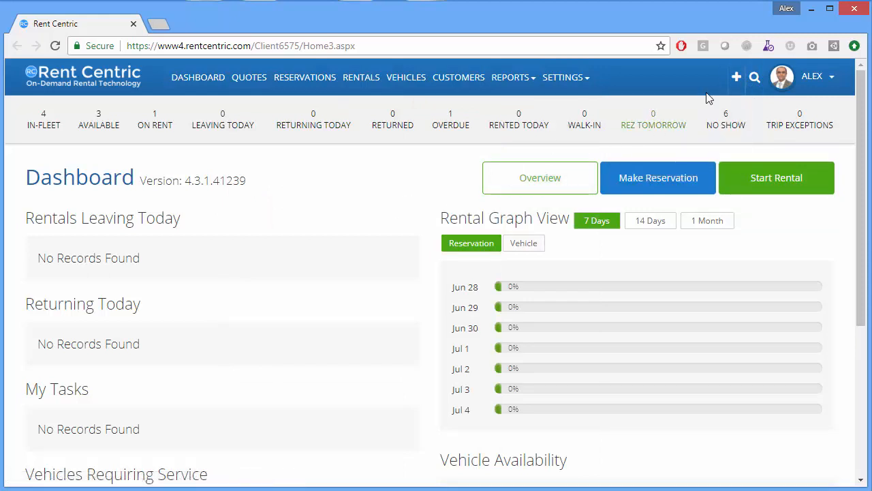
left_click(755, 77)
left_click(648, 110)
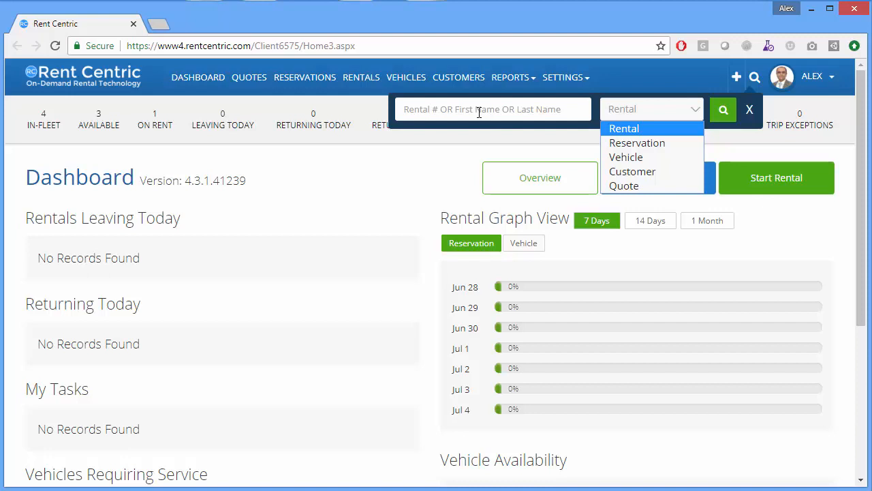
left_click(751, 115)
left_click(751, 112)
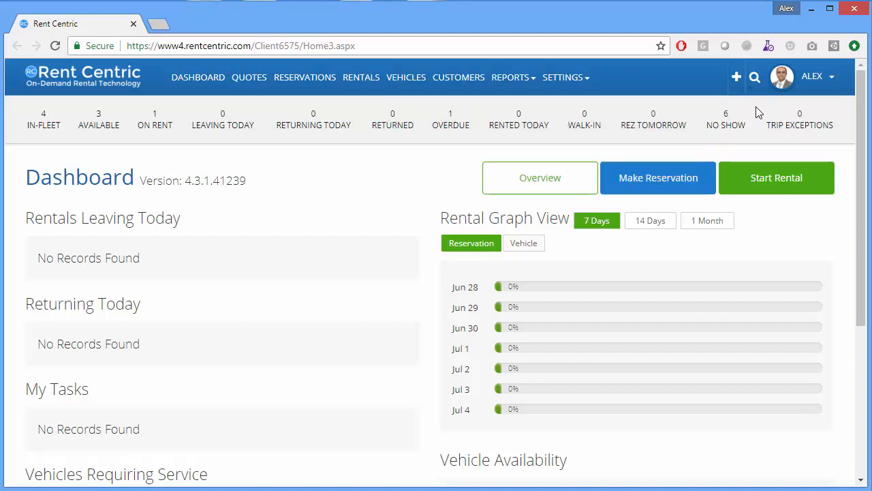
left_click(814, 85)
Open the in-fleet vehicle list and view the details of Tesla Model S (126)
left_click(44, 128)
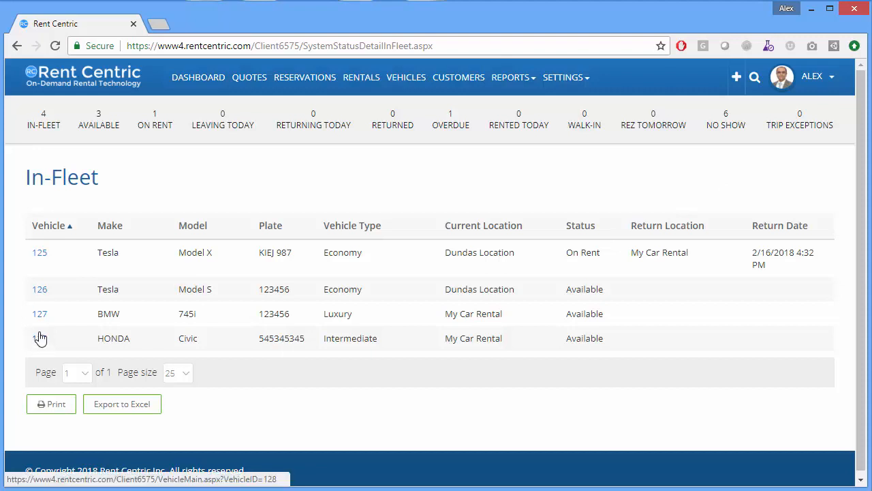
left_click(40, 290)
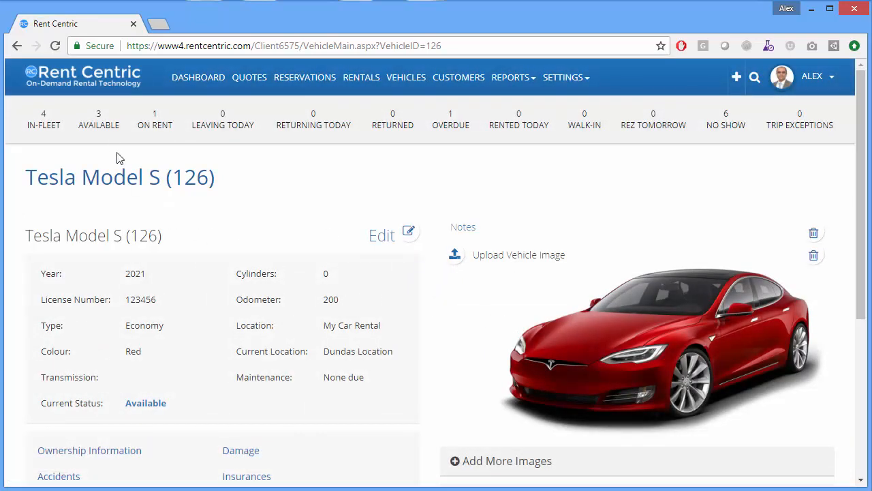
View the list of available vehicles and check its page and page size options
left_click(106, 130)
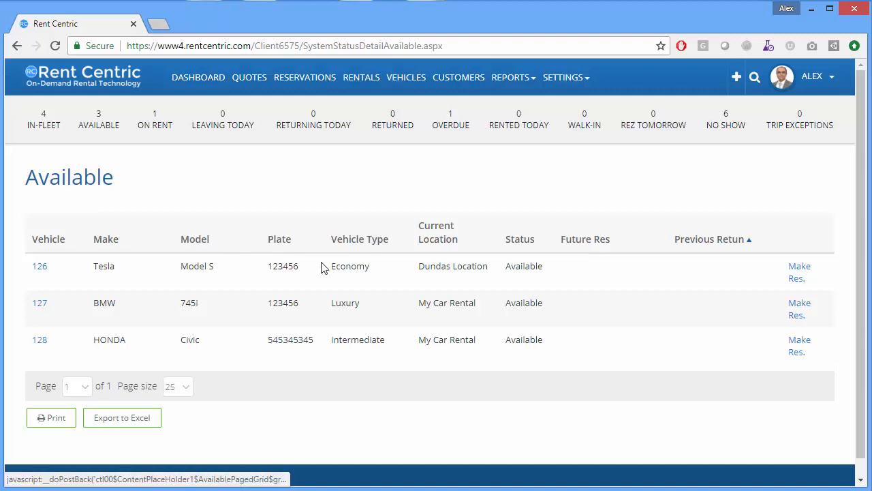
left_click(83, 388)
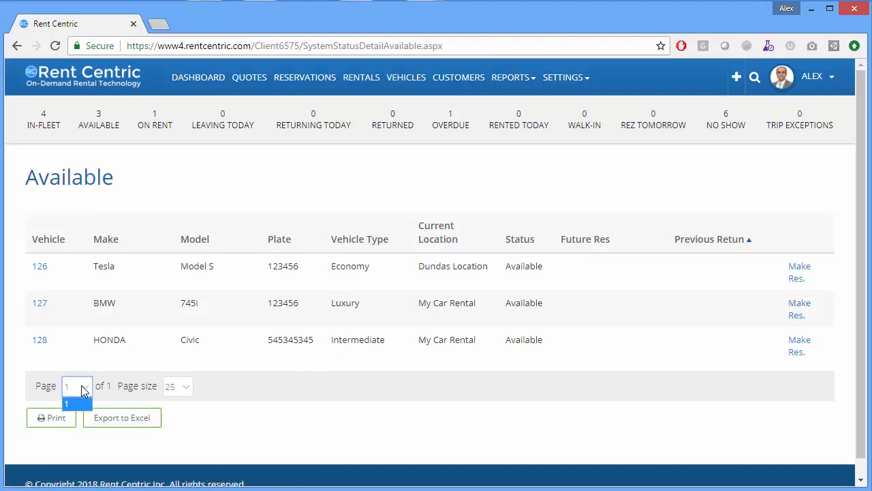
left_click(83, 390)
left_click(168, 386)
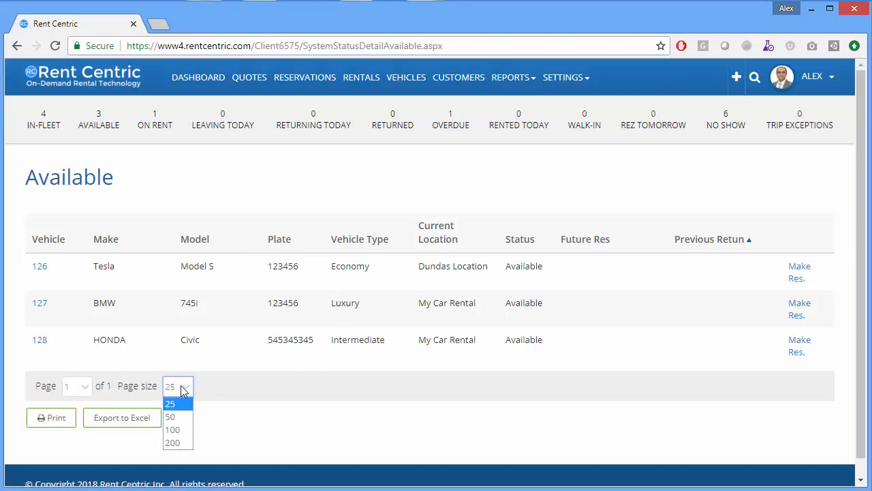
left_click(234, 430)
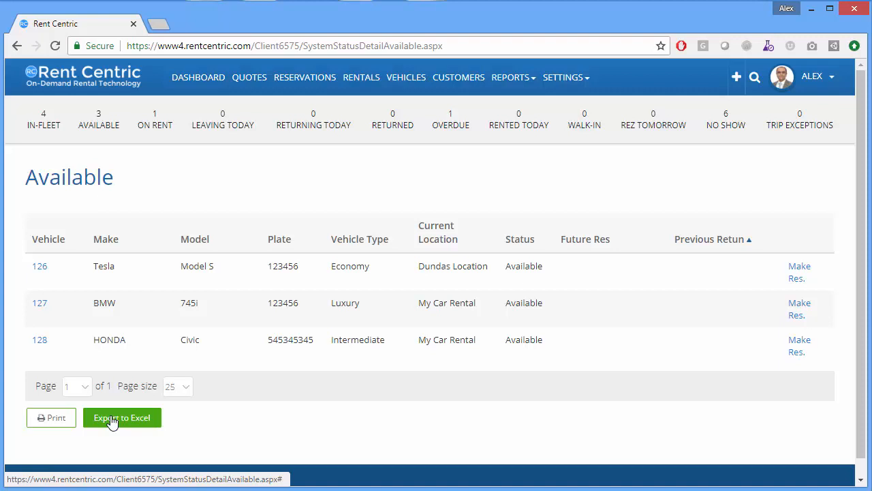
Return to the dashboard and review its daily sections, including the detailed Leaving Today list
left_click(199, 77)
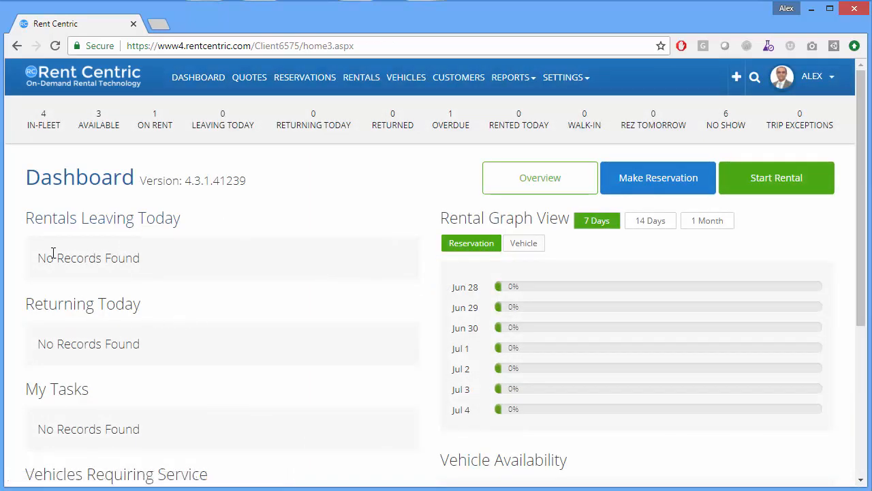
left_click_drag(55, 257, 143, 258)
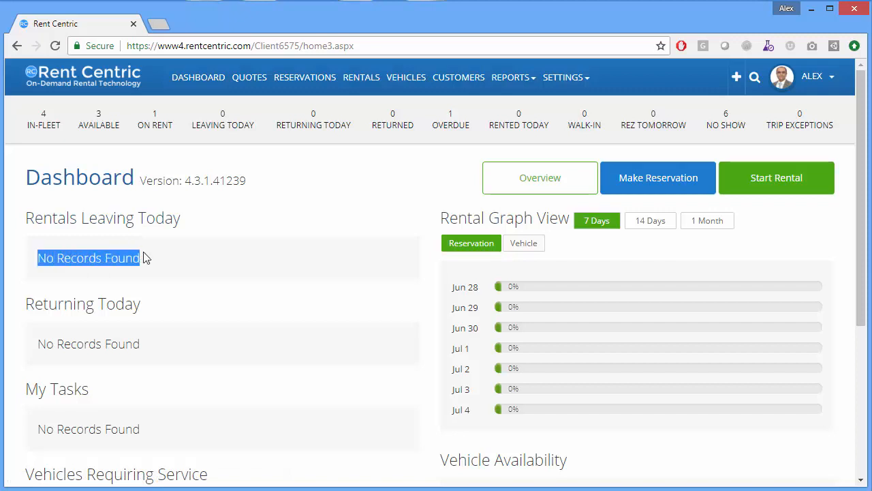
left_click(196, 259)
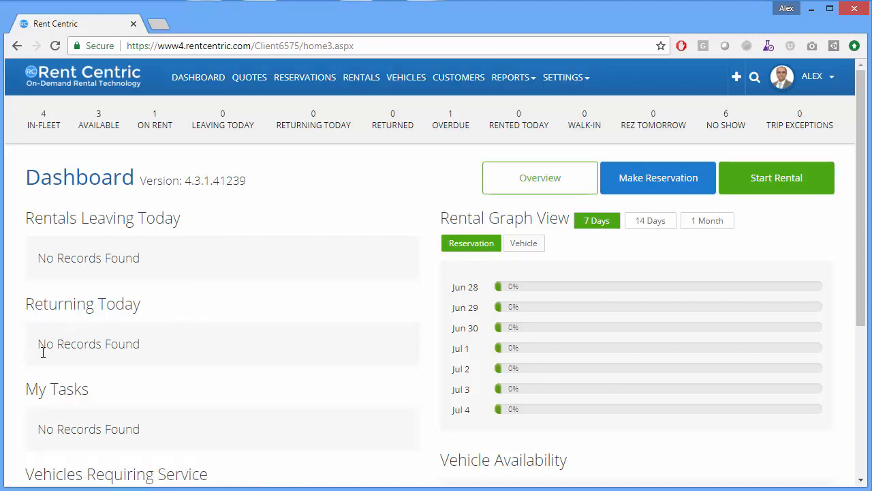
scroll(86, 362, "down", 2)
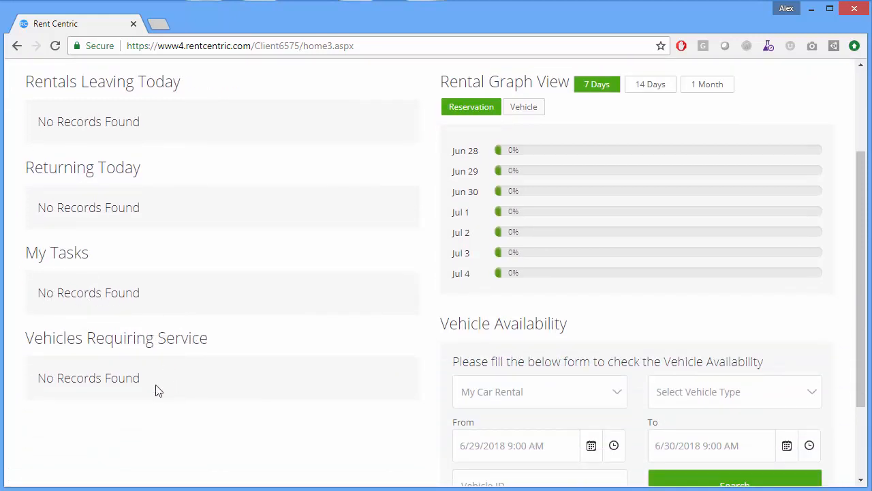
scroll(95, 335, "up", 2)
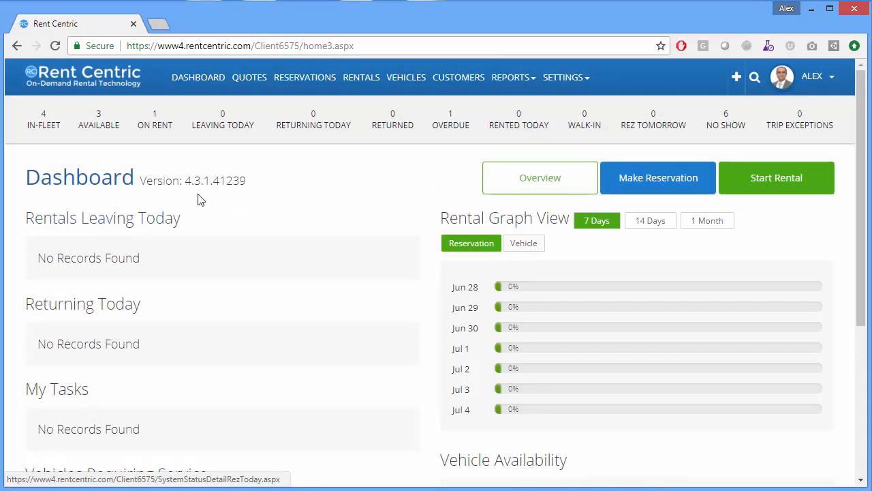
left_click(150, 225)
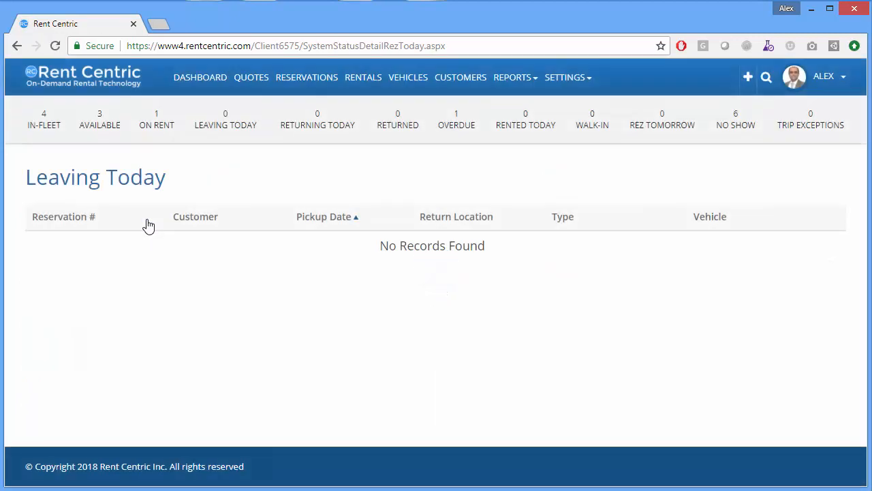
left_click(17, 45)
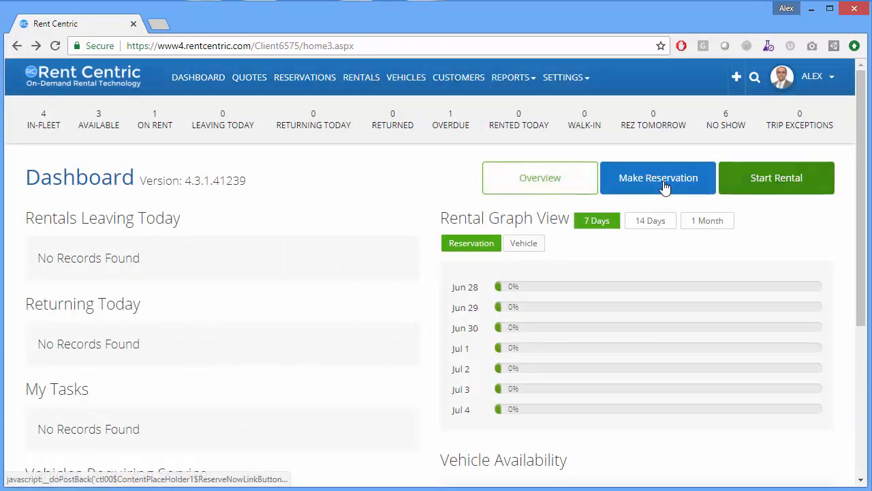
Open the Overview scheduler and examine the vehicle types offered for filtering it
left_click(535, 188)
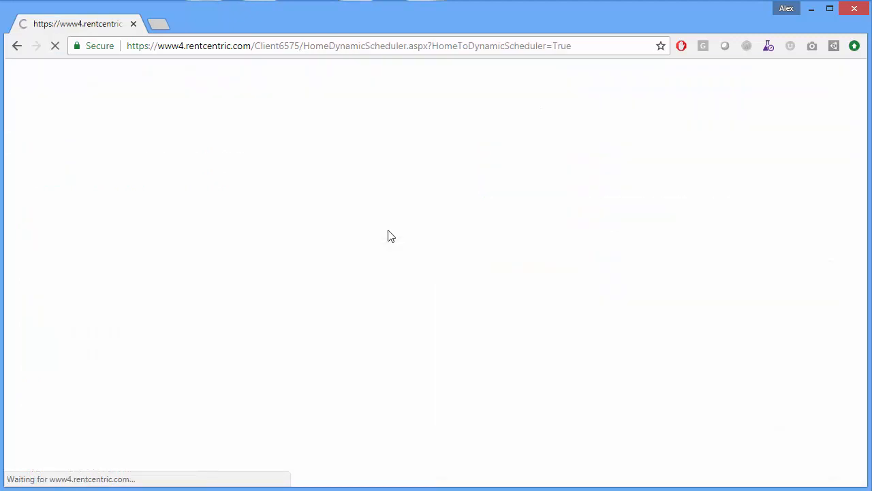
scroll(388, 272, "down", 1)
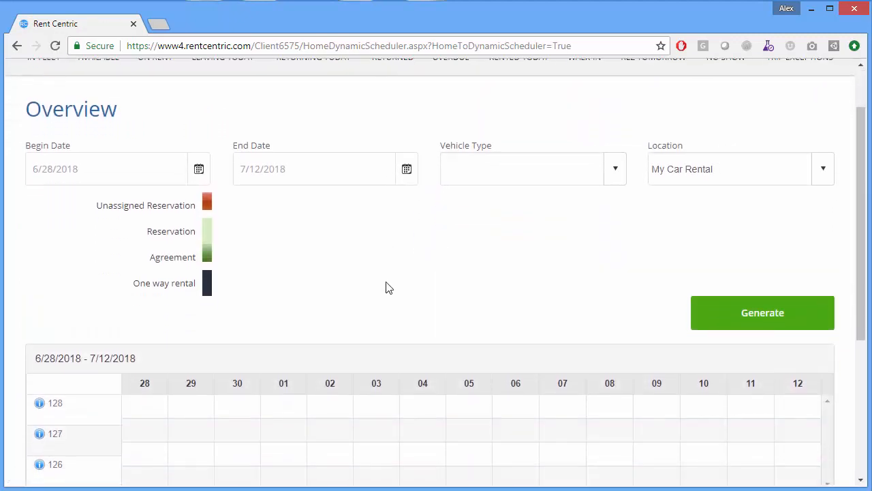
scroll(382, 311, "down", 1)
scroll(320, 313, "up", 1)
left_click(615, 176)
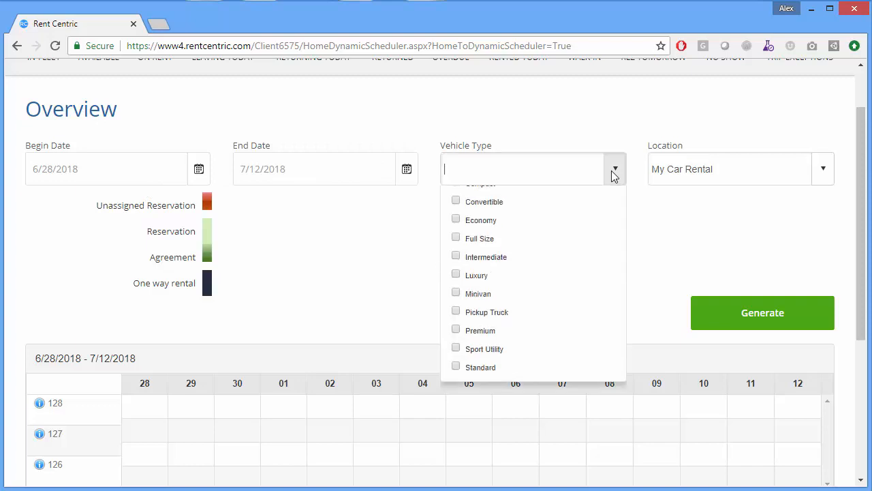
left_click(615, 176)
left_click(615, 176)
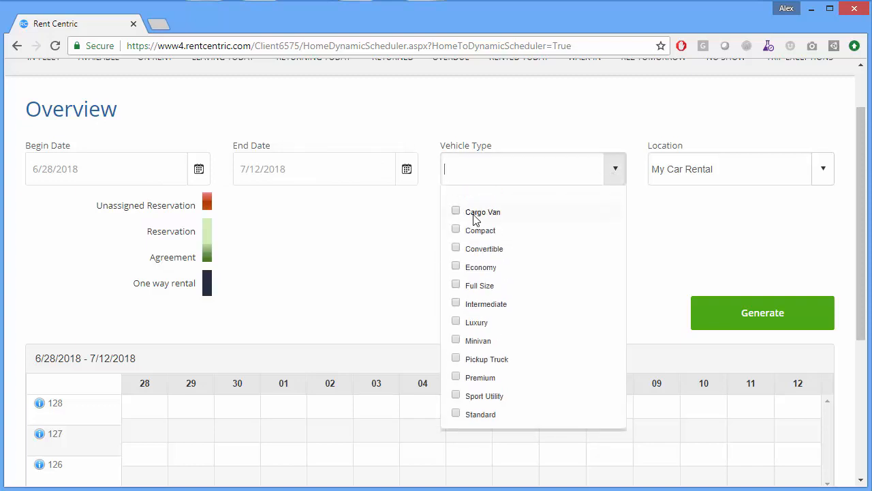
left_click(711, 239)
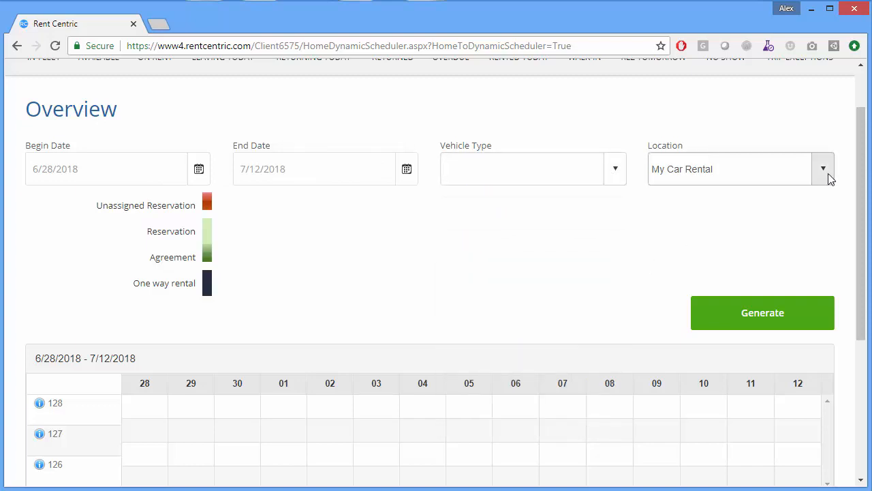
Check vehicle 128's details in the scheduler grid and the booking options for its June 28 slot
scroll(686, 222, "down", 2)
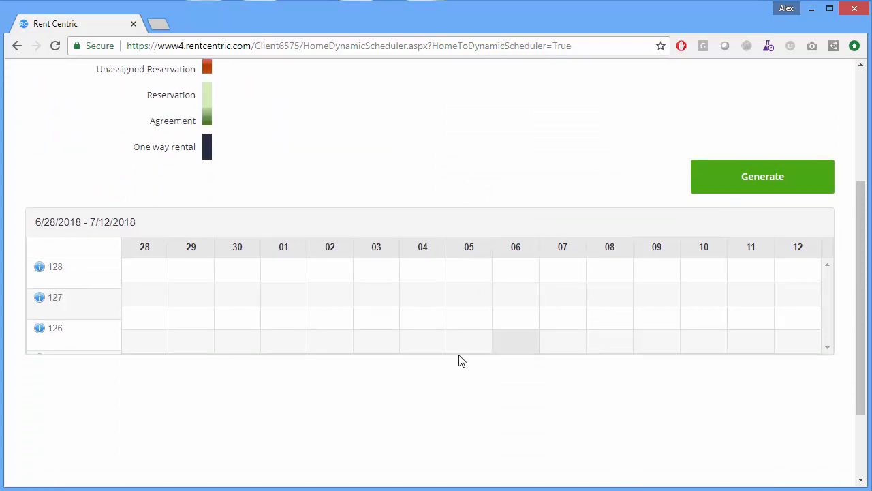
mouse_move(39, 270)
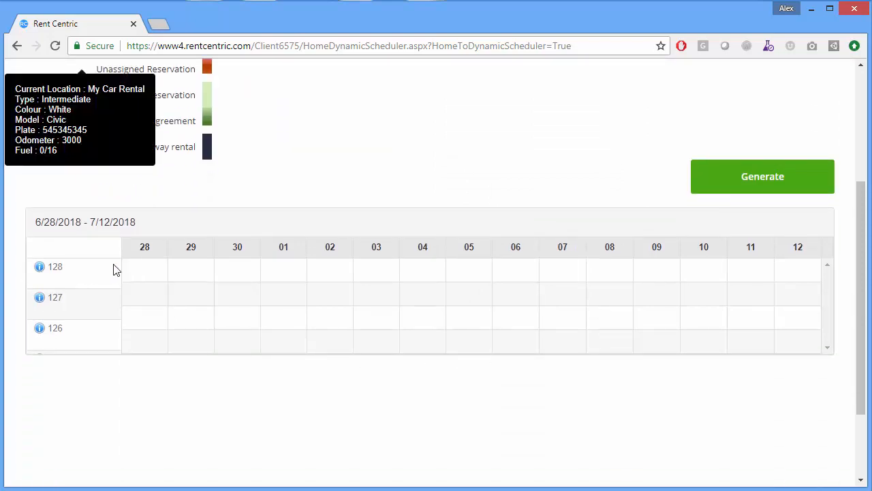
left_click(156, 270)
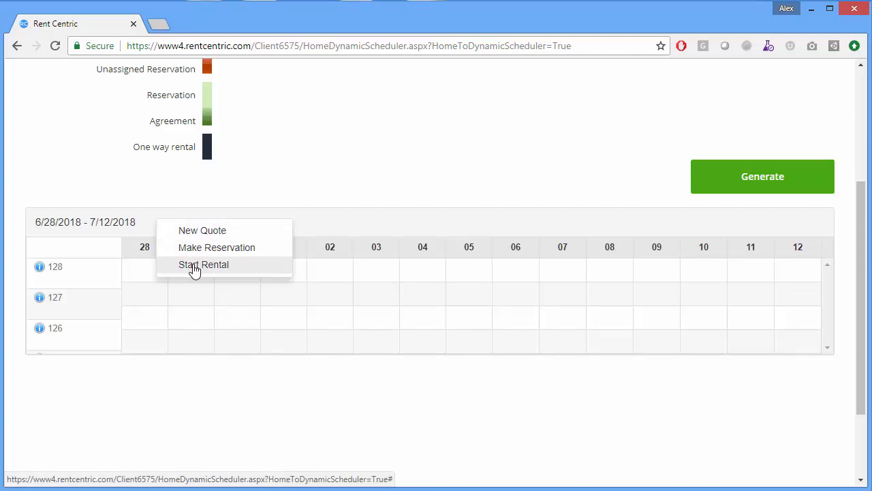
scroll(528, 385, "up", 1)
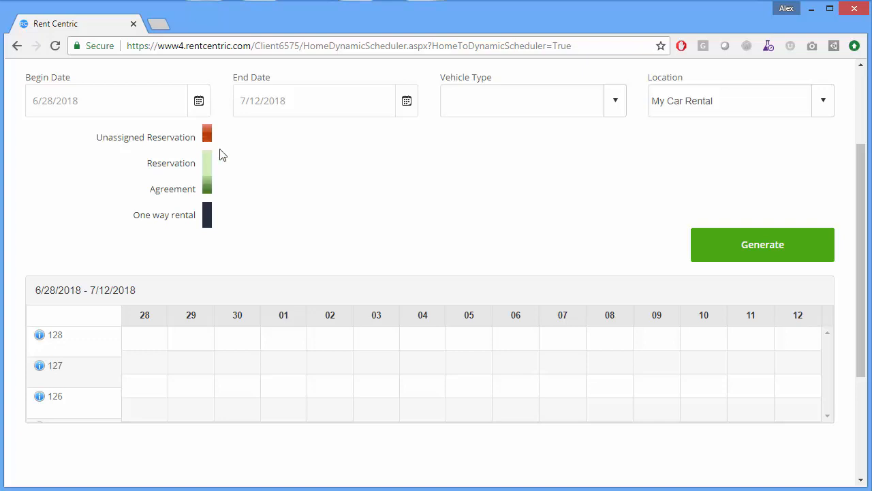
scroll(291, 204, "up", 2)
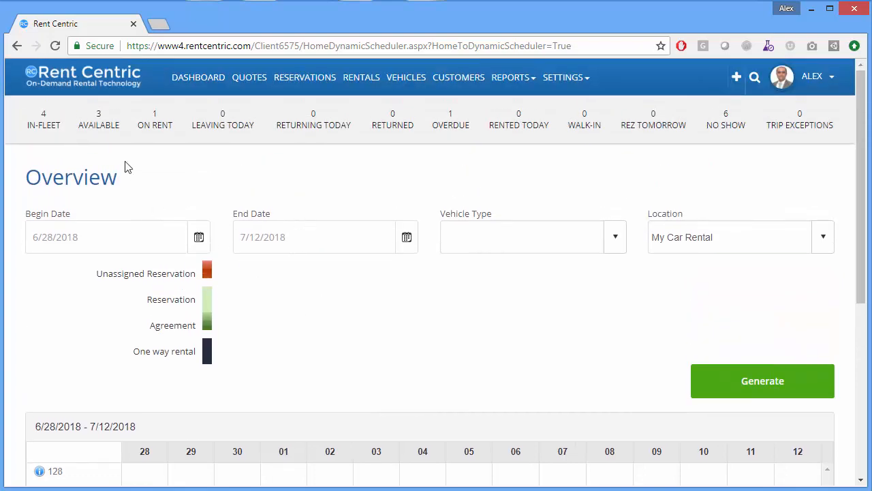
Go back from the Overview scheduler to the dashboard and look over its sections
left_click(133, 85)
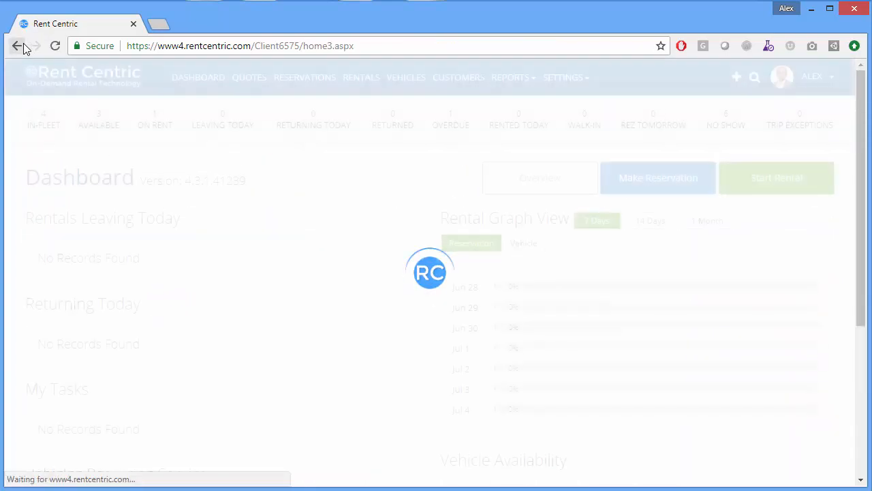
scroll(269, 336, "down", 1)
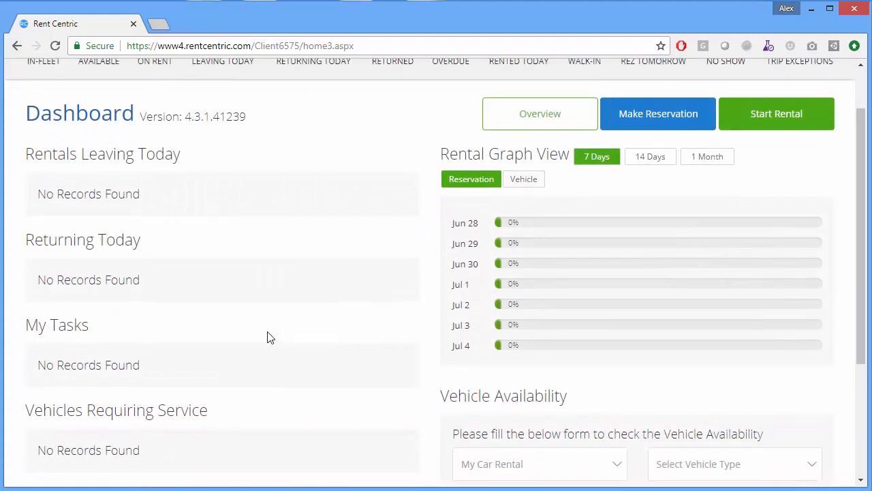
scroll(269, 336, "up", 1)
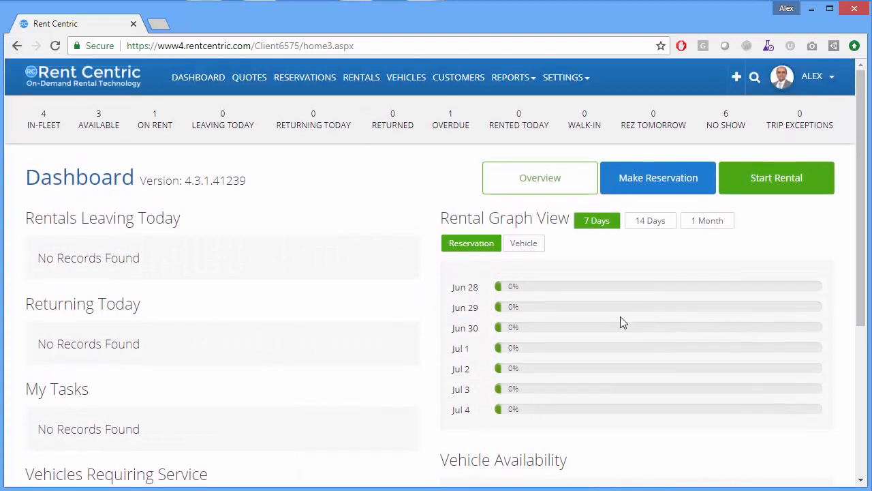
Compare the Rental Graph View over 14 days and 1 month, and return it to 7 days
left_click(659, 222)
left_click(697, 227)
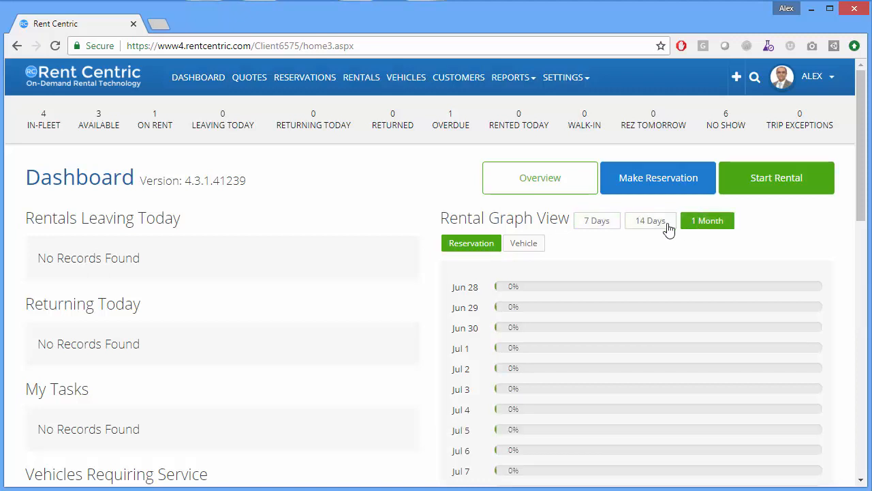
left_click(602, 225)
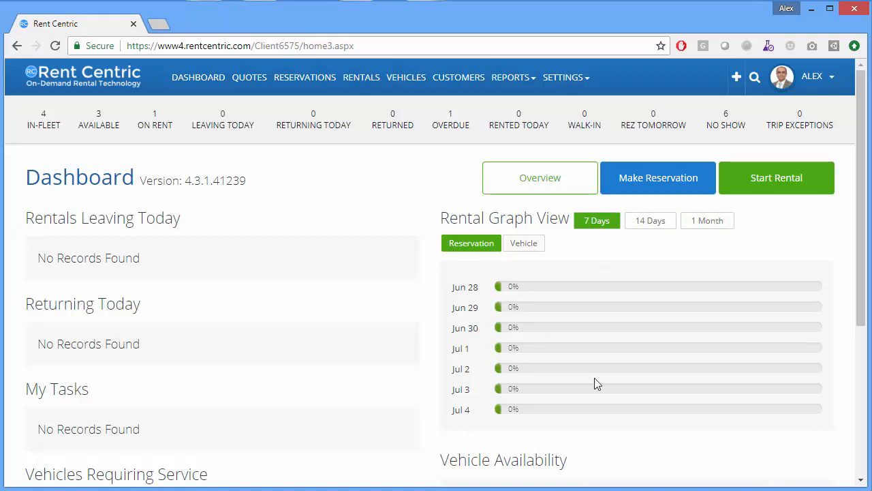
Examine the dashboard's Vehicle Availability form, including its location choices, vehicle types and Vehicle ID field
scroll(594, 381, "down", 4)
left_click(603, 283)
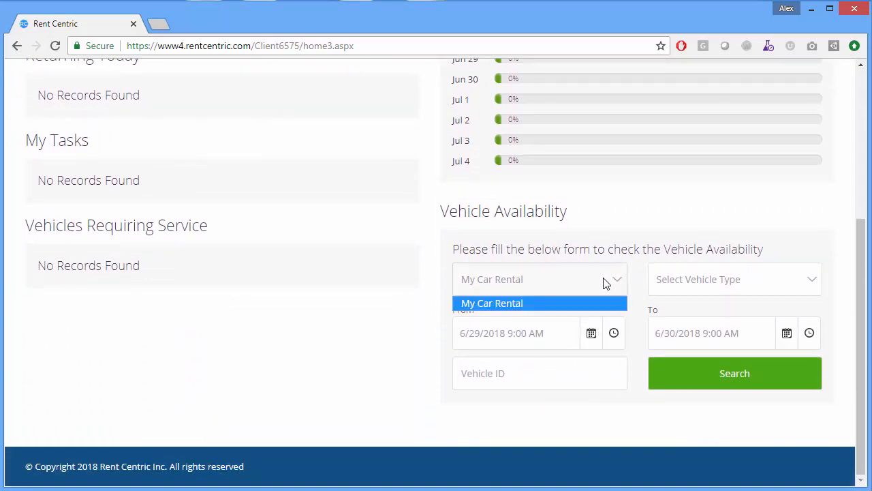
left_click(747, 286)
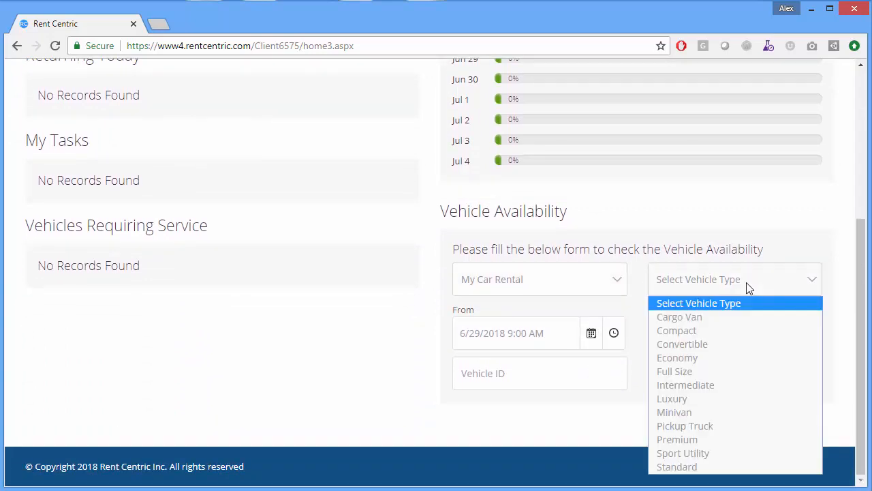
left_click(382, 346)
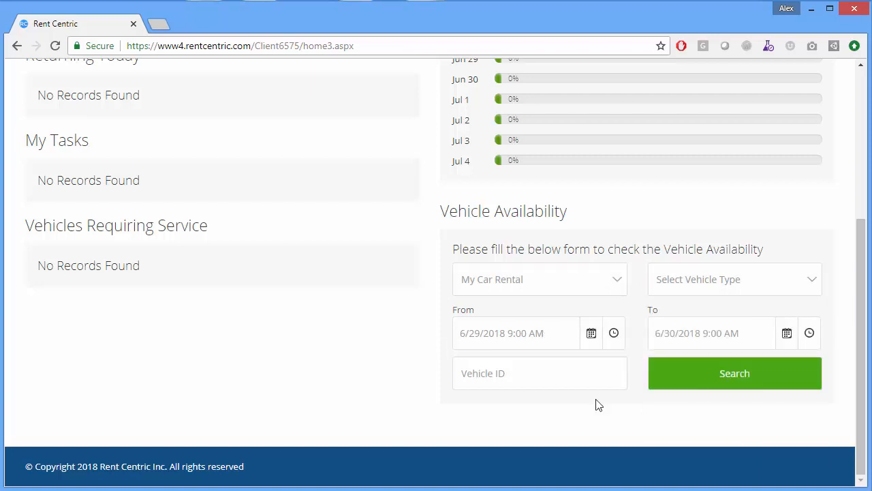
left_click(547, 380)
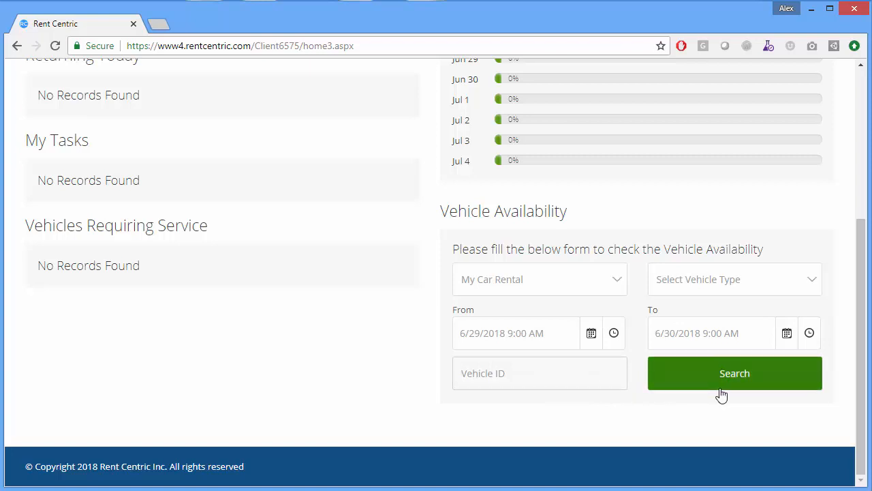
scroll(721, 394, "up", 4)
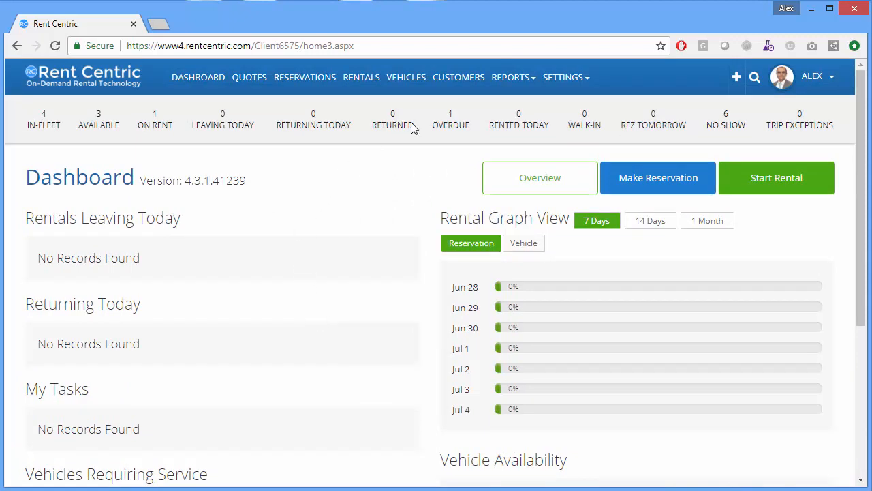
Open the Add Location form from the location settings and review its information fields
mouse_move(564, 87)
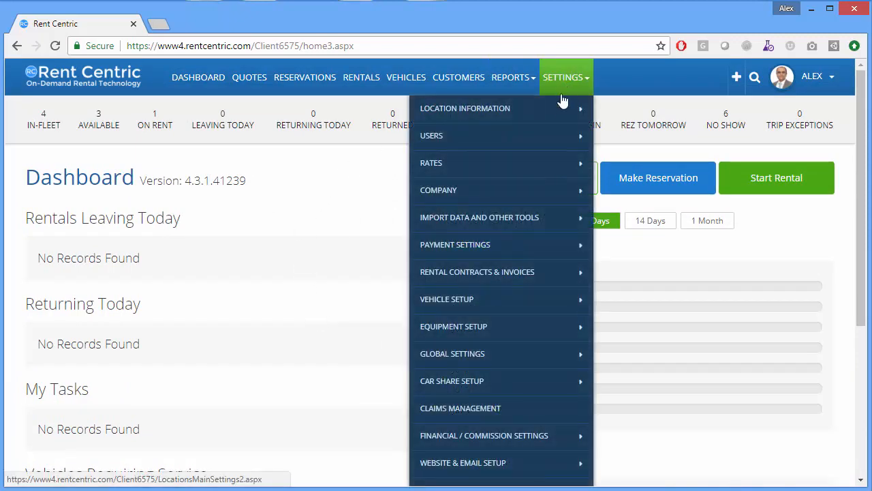
mouse_move(562, 111)
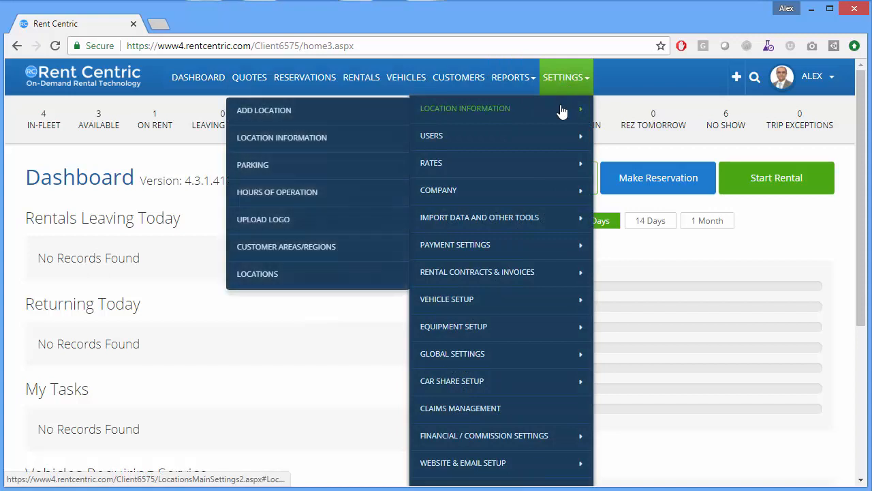
left_click(298, 121)
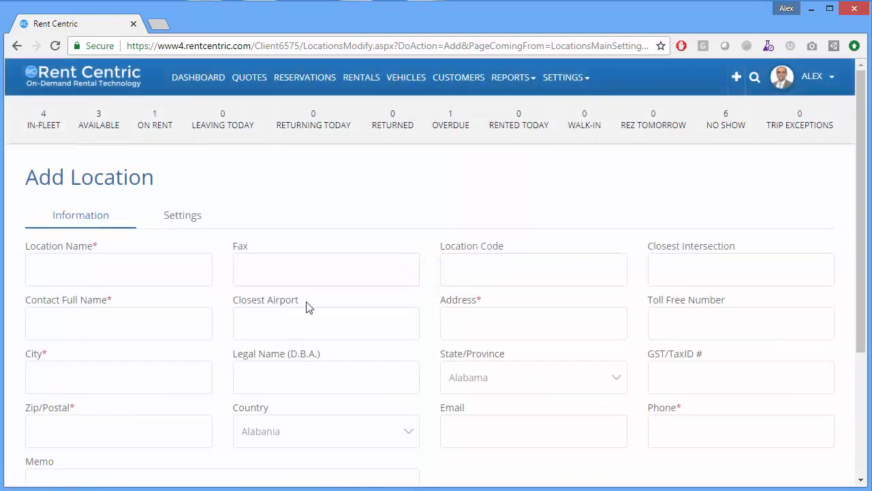
scroll(419, 332, "down", 2)
scroll(419, 333, "down", 1)
scroll(419, 327, "up", 2)
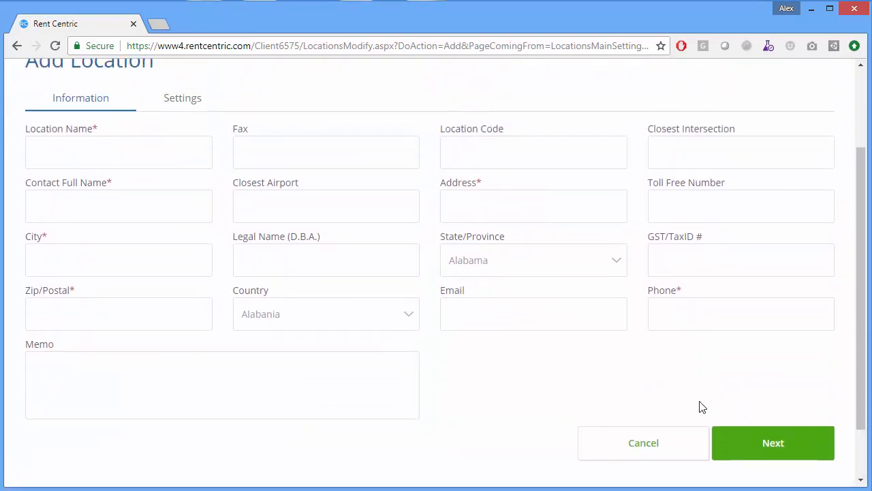
scroll(373, 265, "up", 2)
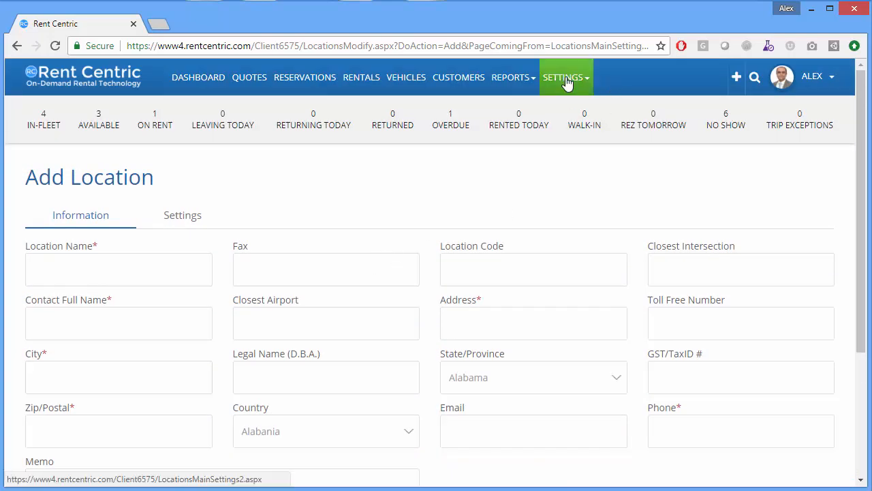
Open the vehicle Types list from the vehicle setup settings and look through the defined types
mouse_move(567, 80)
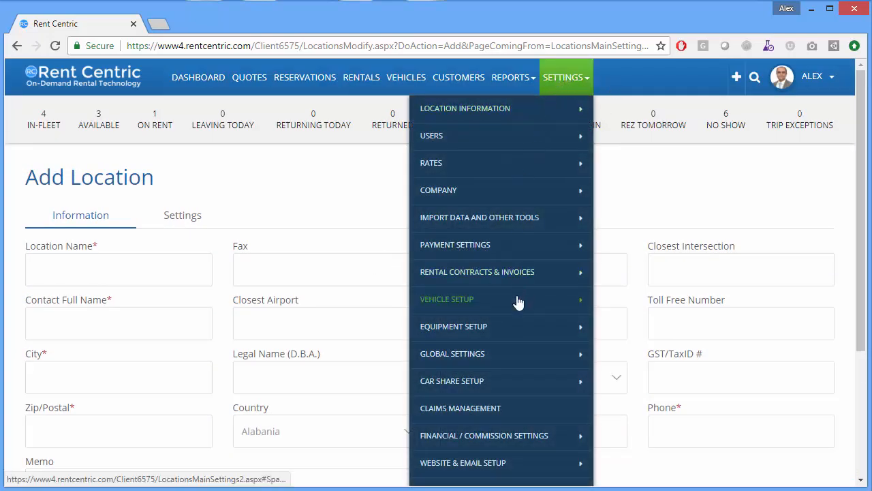
mouse_move(518, 302)
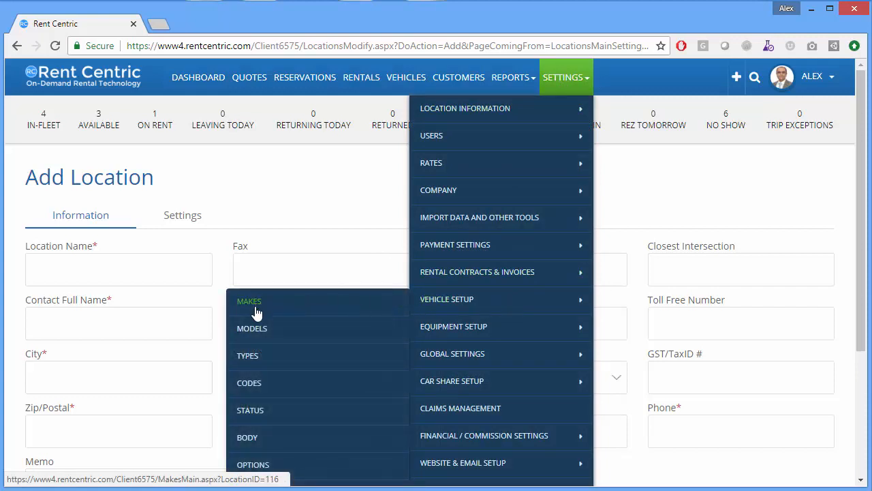
scroll(253, 339, "down", 2)
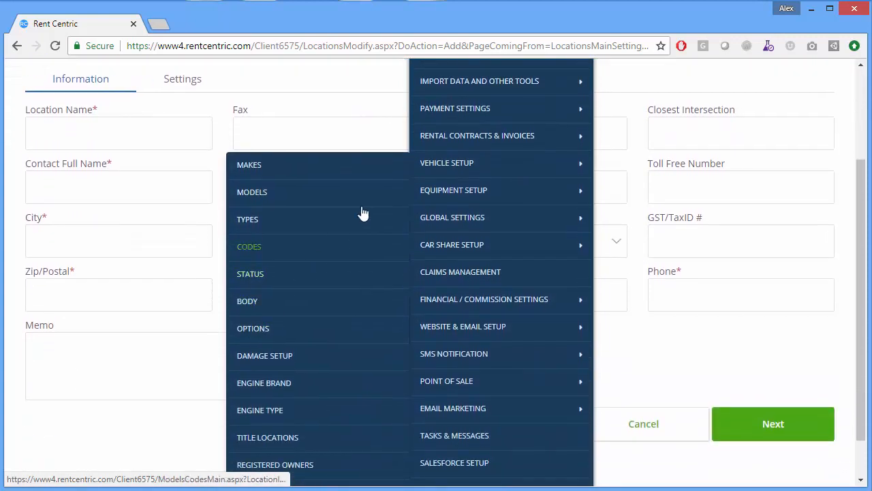
left_click(250, 225)
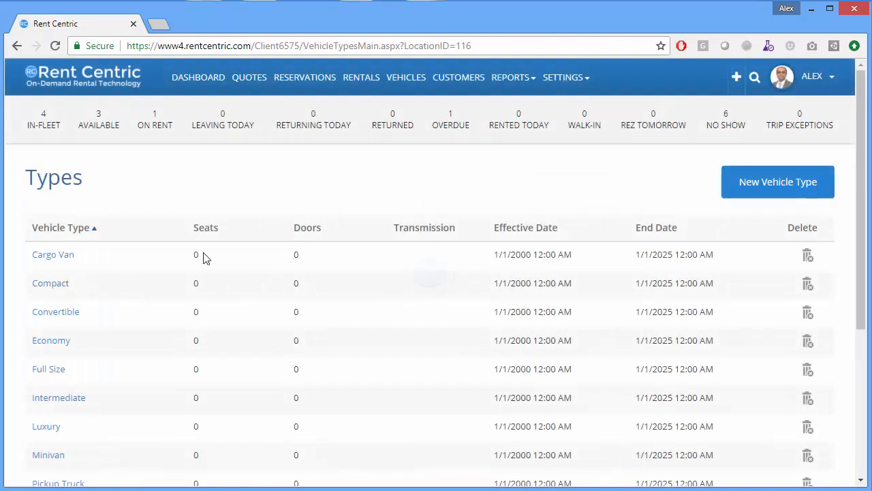
scroll(118, 300, "down", 3)
scroll(118, 299, "up", 3)
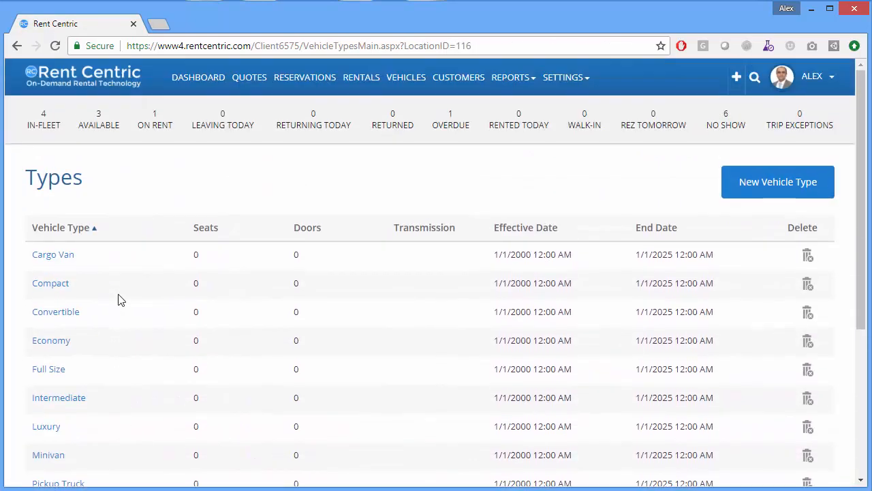
Open the form for adding a new vehicle type and look over its fields
left_click(792, 188)
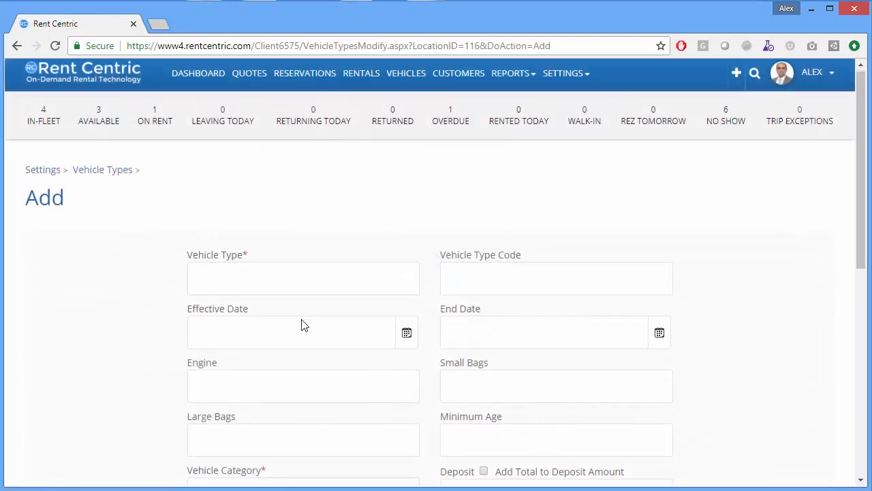
scroll(304, 325, "down", 3)
scroll(293, 347, "up", 5)
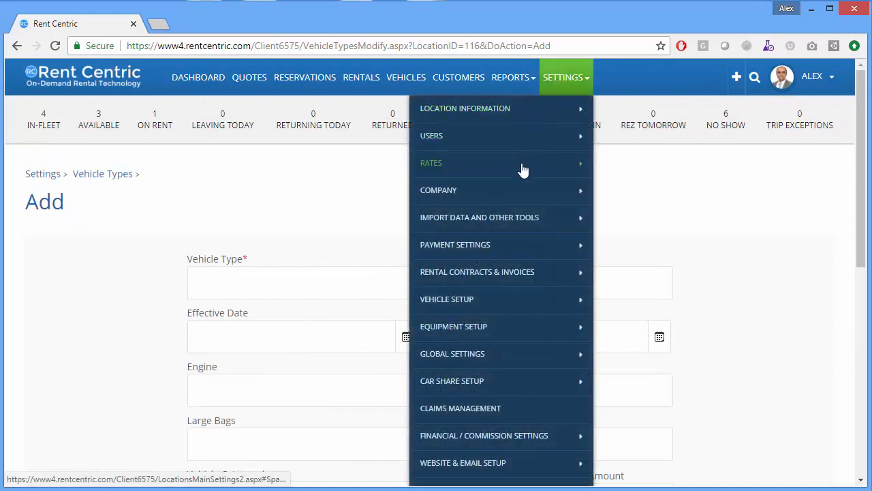
Open Master Rates from the rental rates settings and start adding a new rate
mouse_move(522, 171)
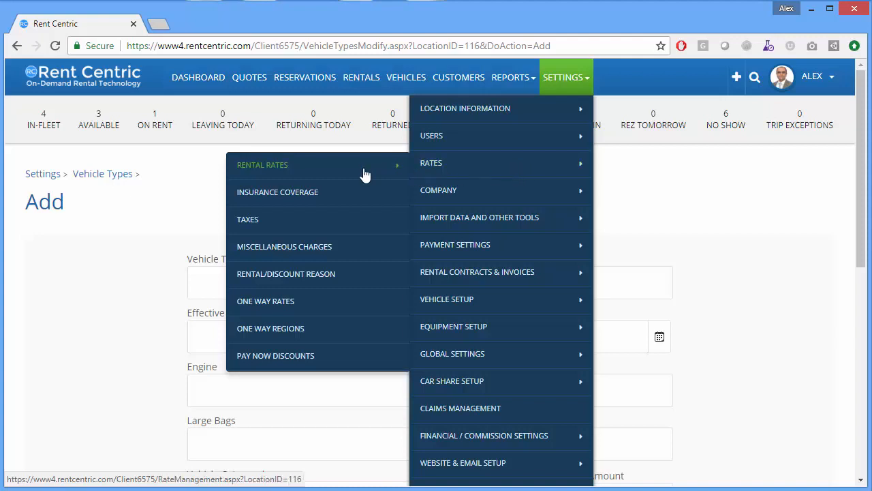
mouse_move(358, 171)
left_click(452, 173)
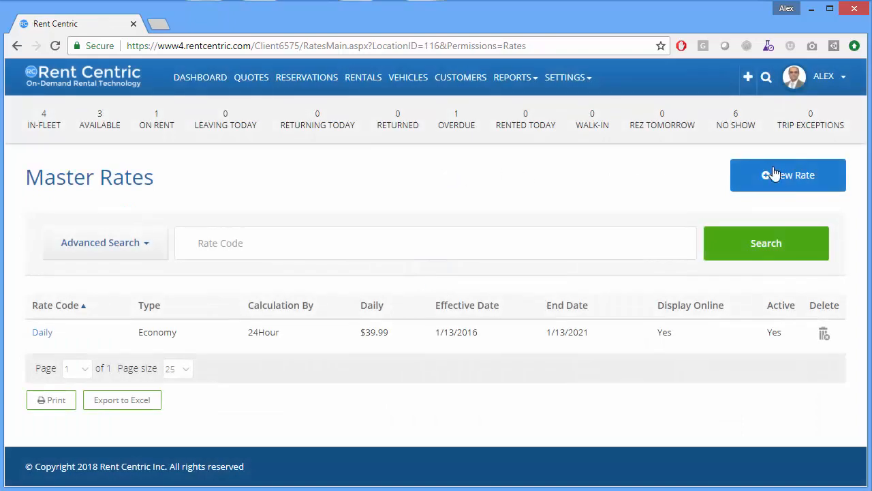
left_click(788, 178)
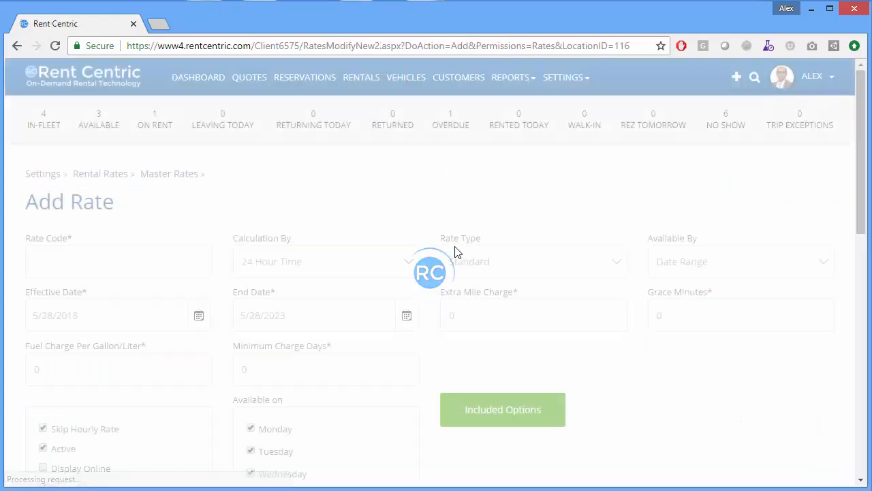
scroll(452, 250, "down", 1)
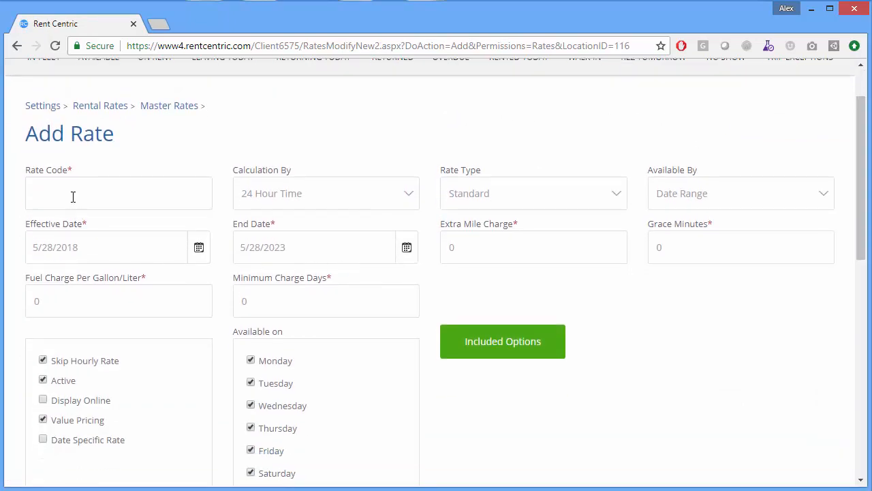
Examine the options offered for Calculation By, Rate Type and Available By in the new rate form
left_click(355, 198)
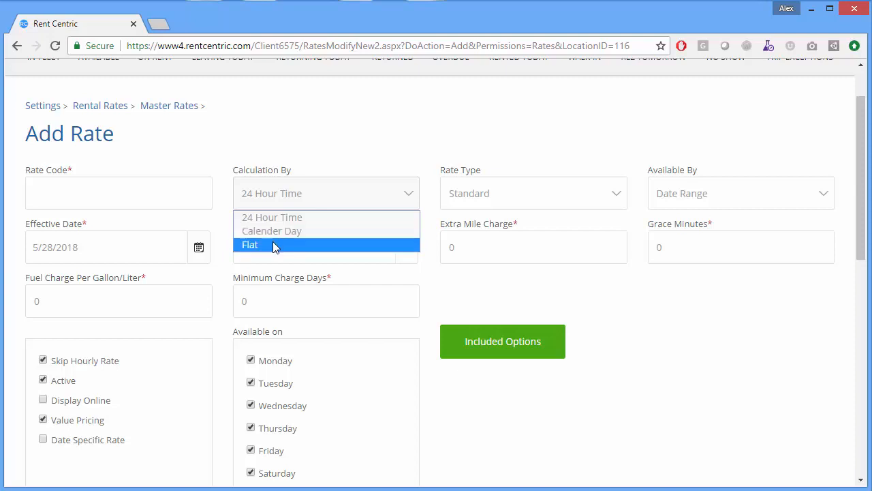
left_click(519, 190)
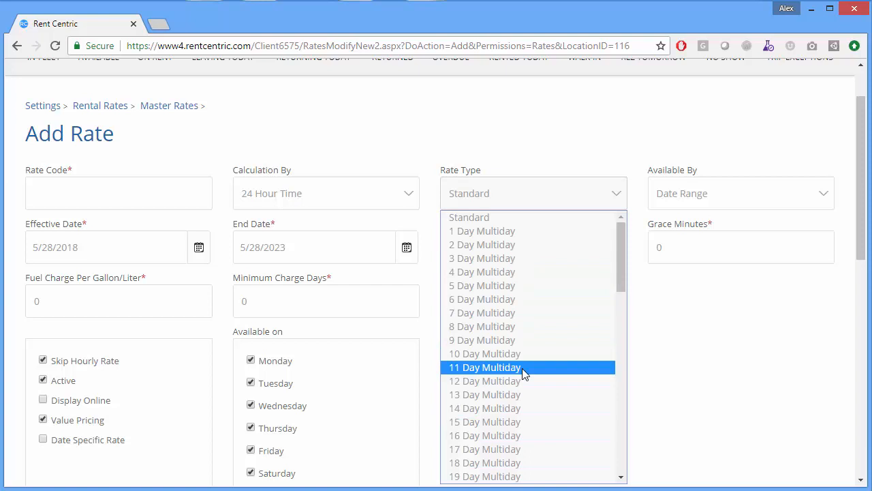
scroll(524, 373, "down", 8)
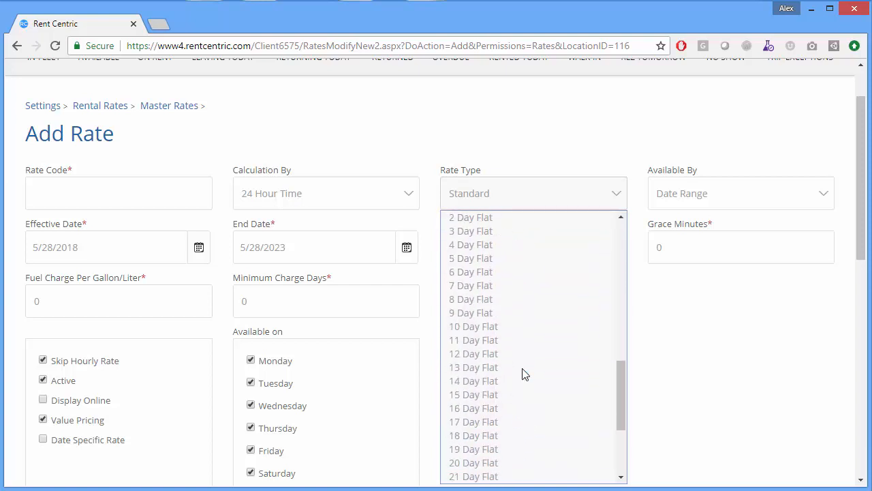
scroll(524, 374, "up", 2)
scroll(523, 373, "up", 5)
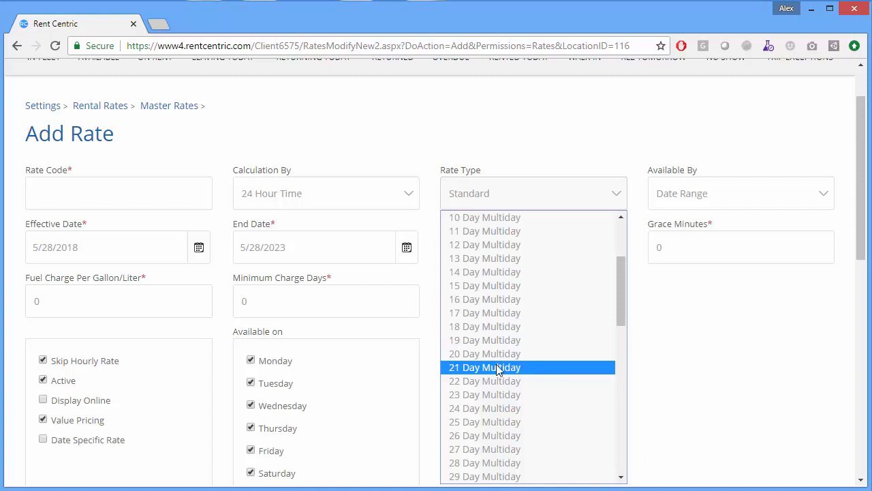
scroll(584, 367, "down", 6)
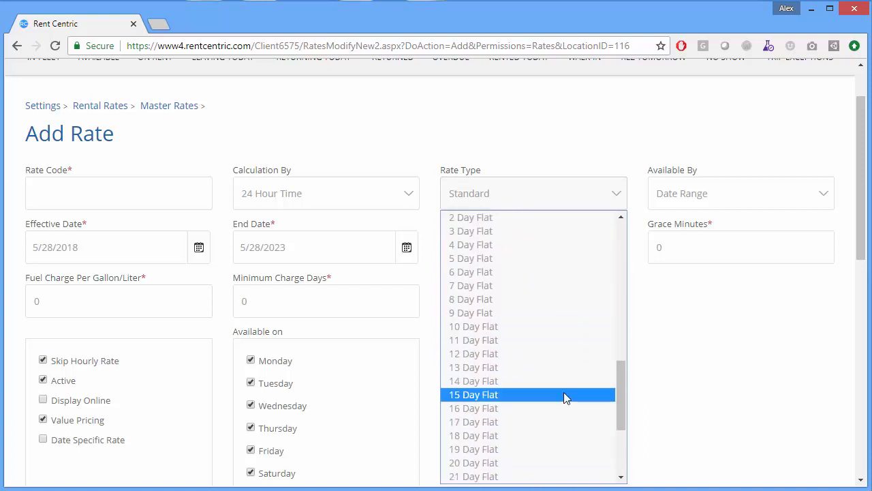
scroll(563, 391, "down", 4)
scroll(564, 398, "up", 10)
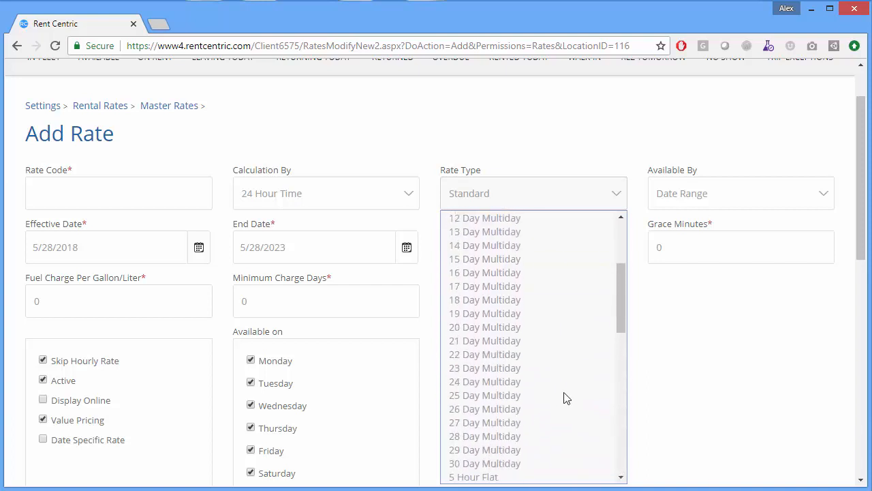
left_click(696, 371)
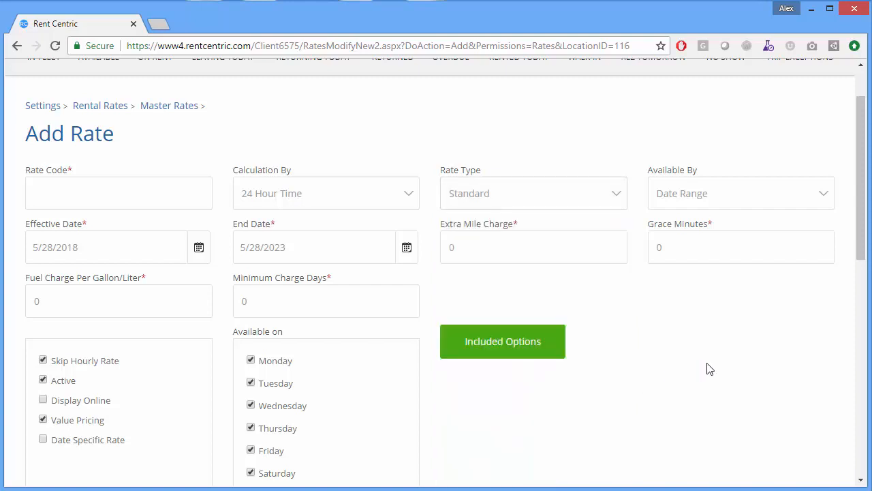
left_click(730, 204)
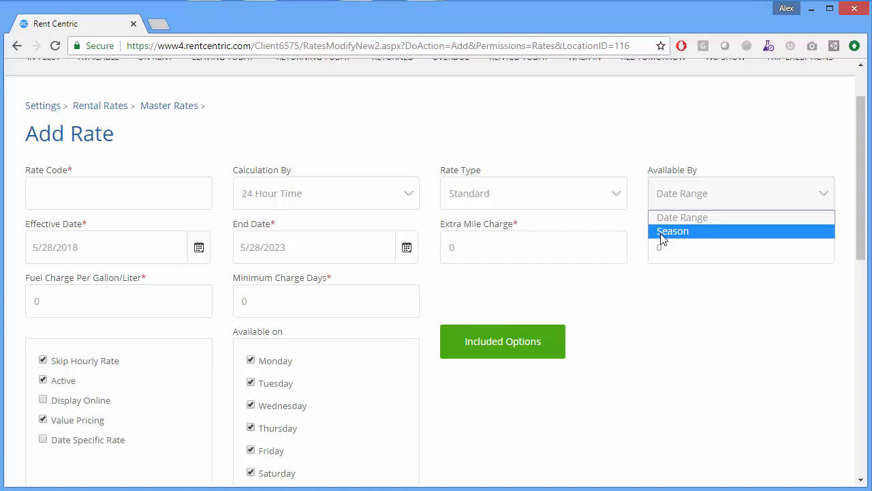
left_click(639, 356)
Enter "Test rate" as the new rate's Rate Code
scroll(640, 356, "down", 1)
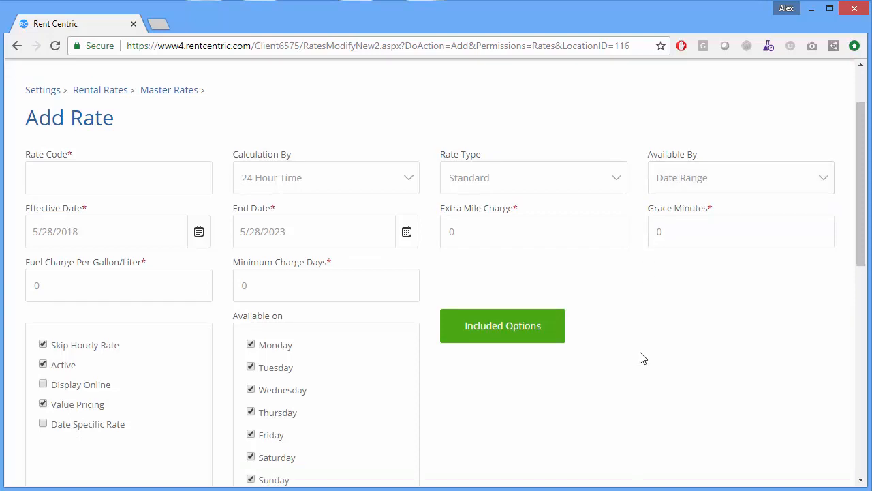
left_click(186, 125)
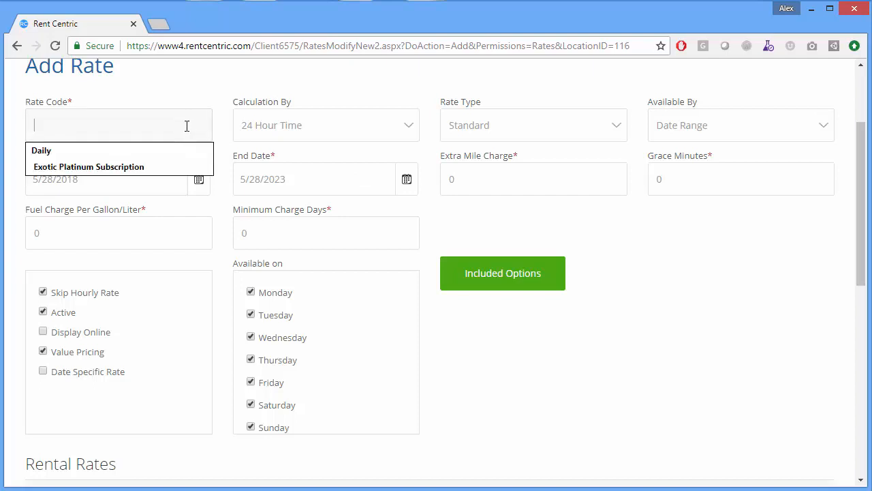
type("T")
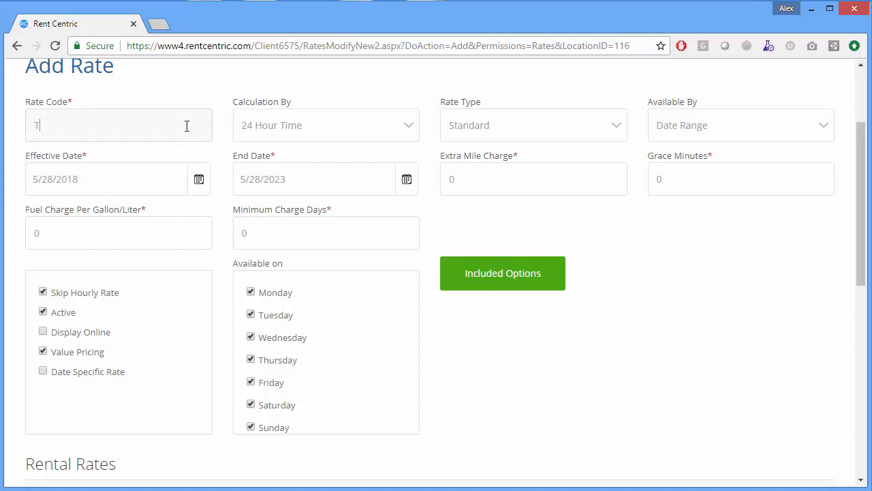
type("est rate")
scroll(428, 348, "down", 1)
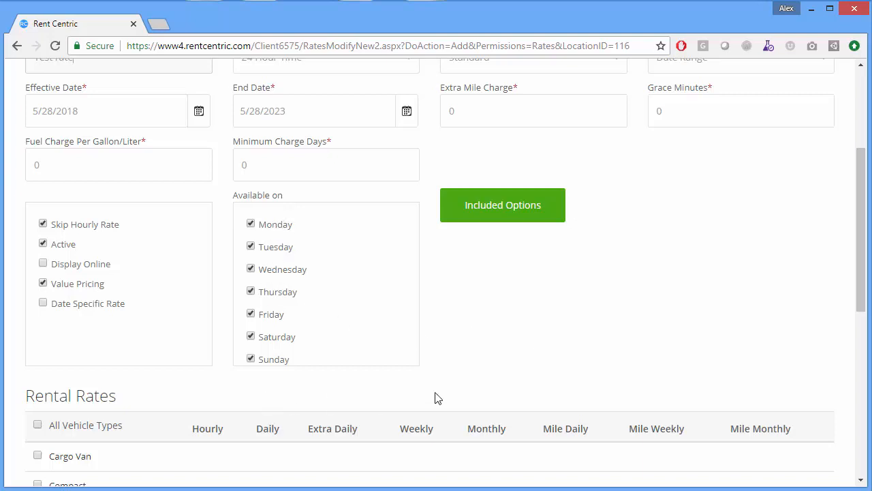
Include the Compact vehicle type in the rental rates and set its daily rate to 30
scroll(436, 398, "down", 3)
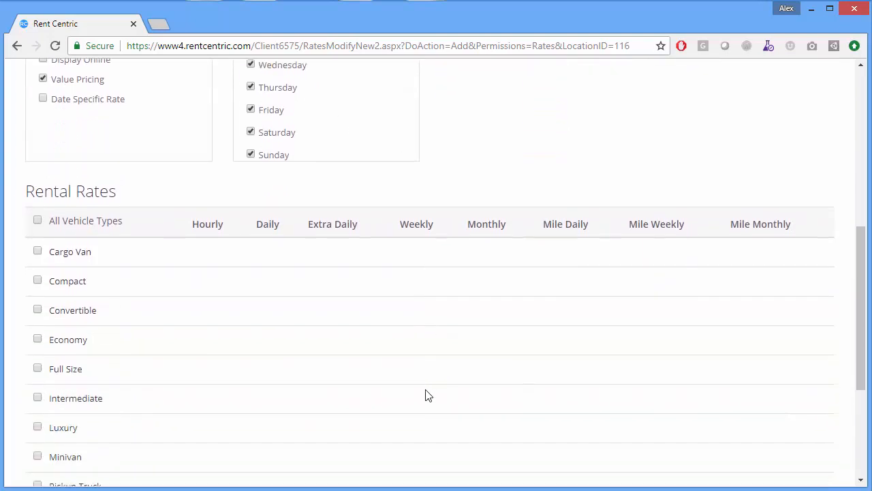
left_click(38, 280)
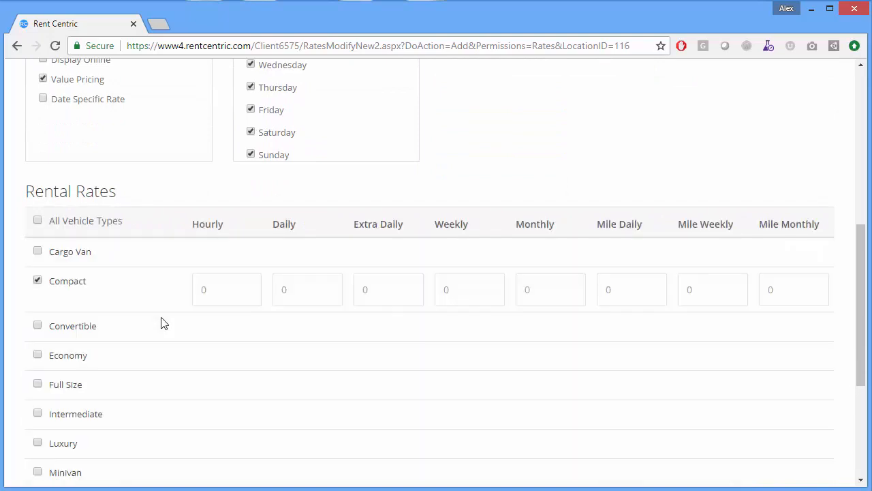
left_click_drag(218, 280, 180, 288)
type("8")
key("Tab")
type("30")
key("Tab")
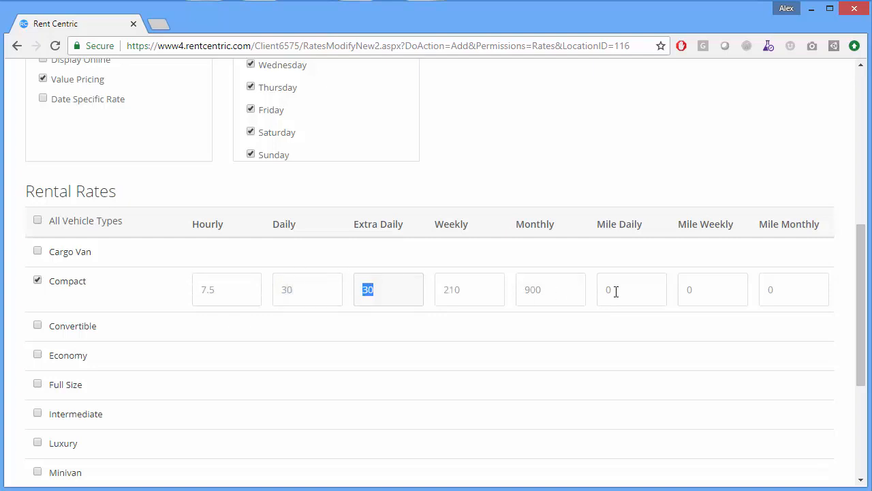
Set the Compact type's daily mileage allowance (Mile Daily) to 200
left_click(629, 288)
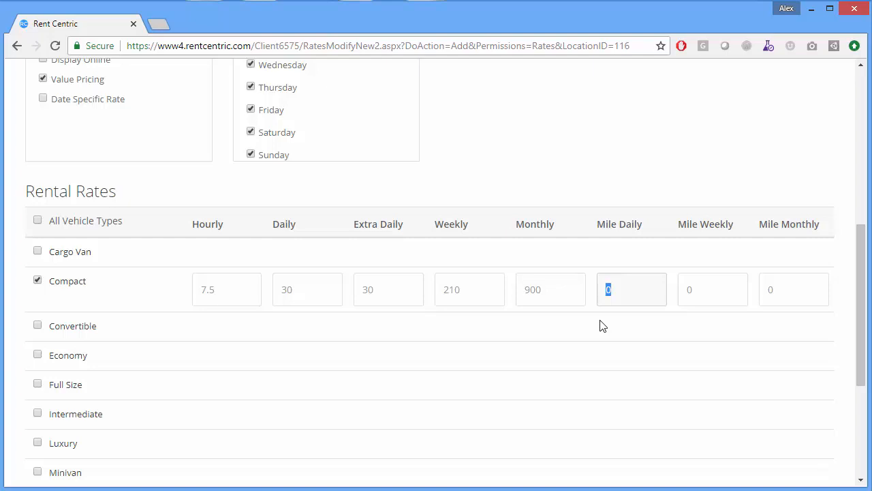
type("200")
key("Tab")
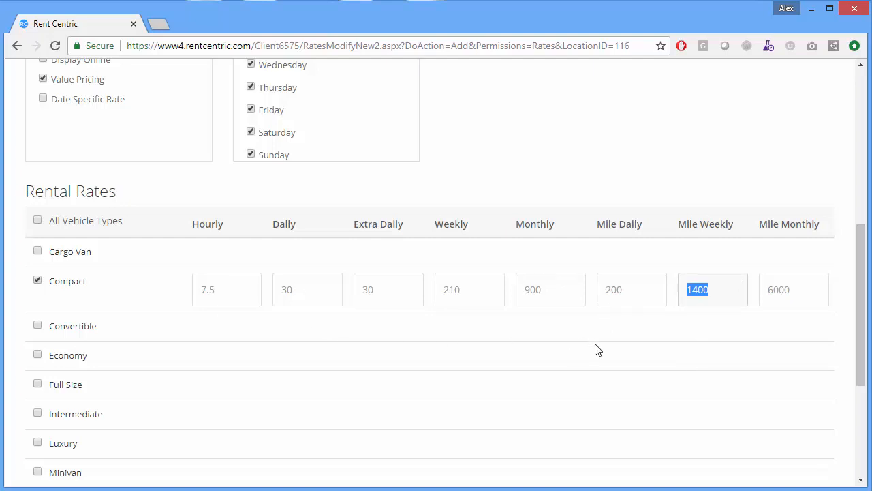
Set the new rate's Extra Mile Charge to .25
scroll(595, 349, "up", 3)
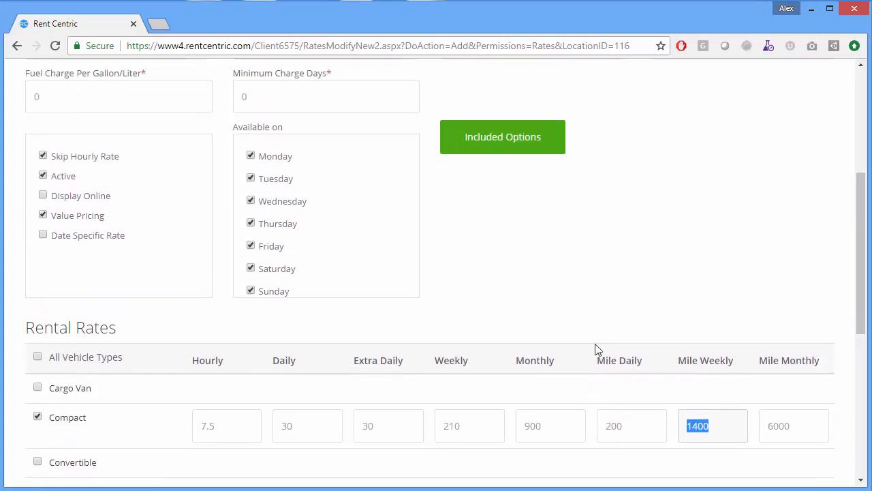
scroll(595, 344, "up", 1)
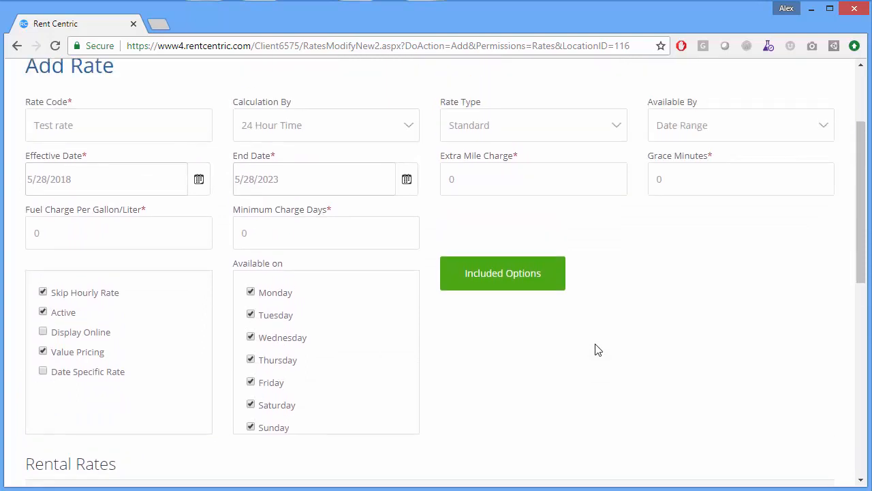
left_click_drag(481, 176, 428, 193)
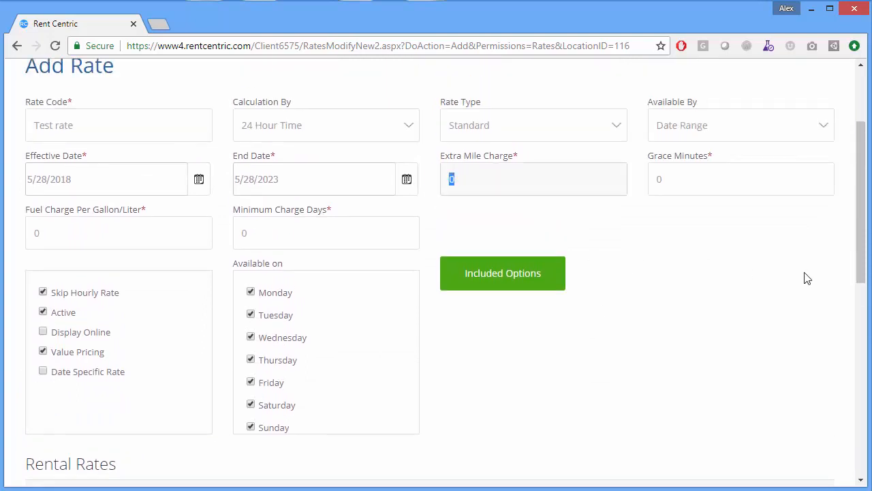
type(".25")
left_click(716, 301)
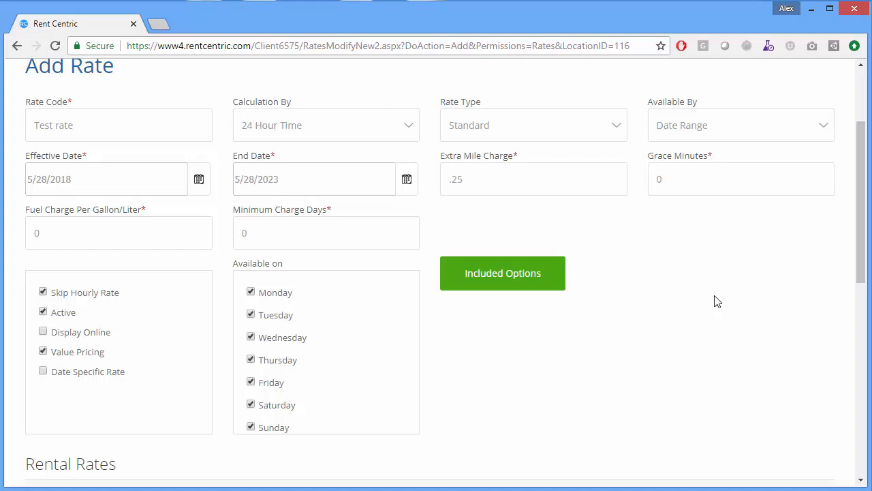
Open the Vehicles list and examine its advanced search filters, collapsing them again
scroll(717, 302, "up", 2)
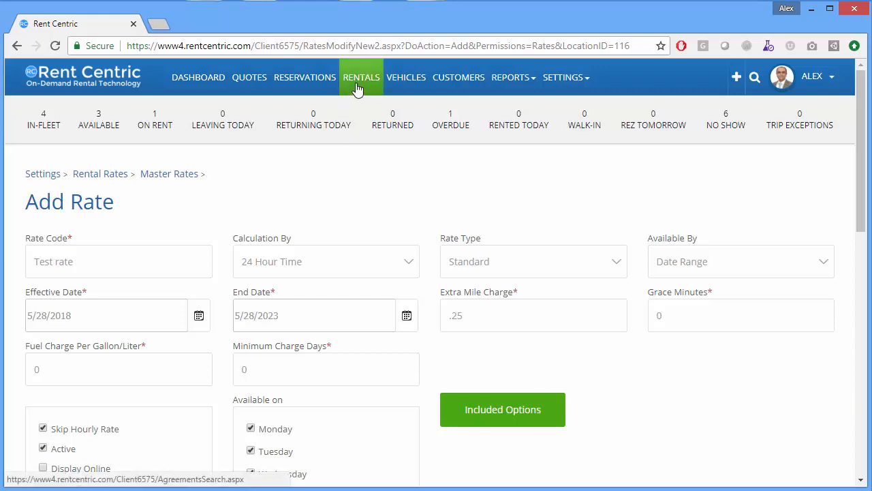
left_click(413, 82)
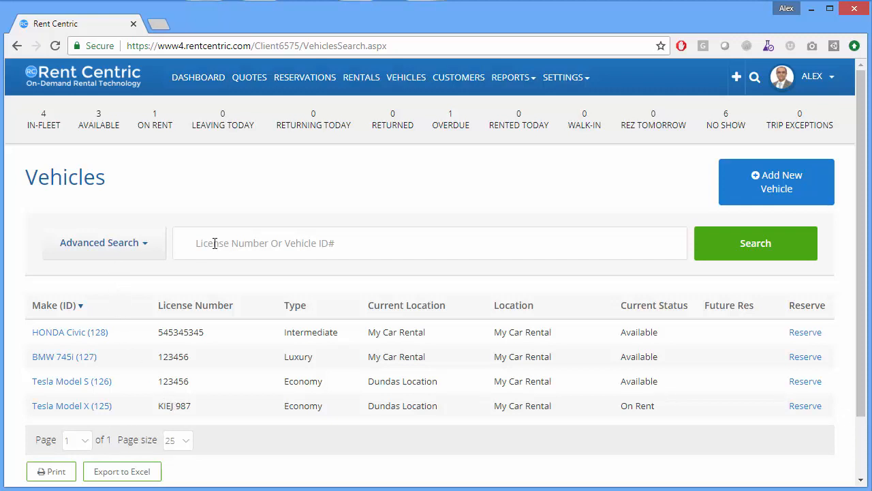
left_click(110, 243)
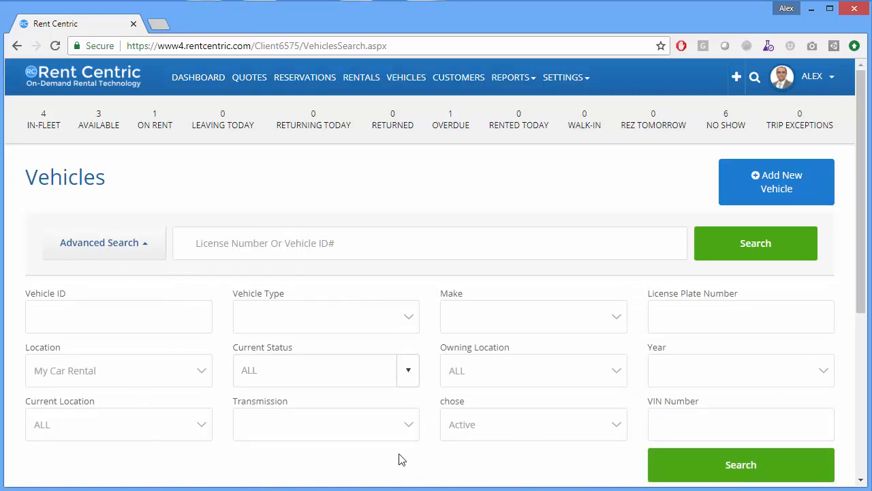
left_click(103, 240)
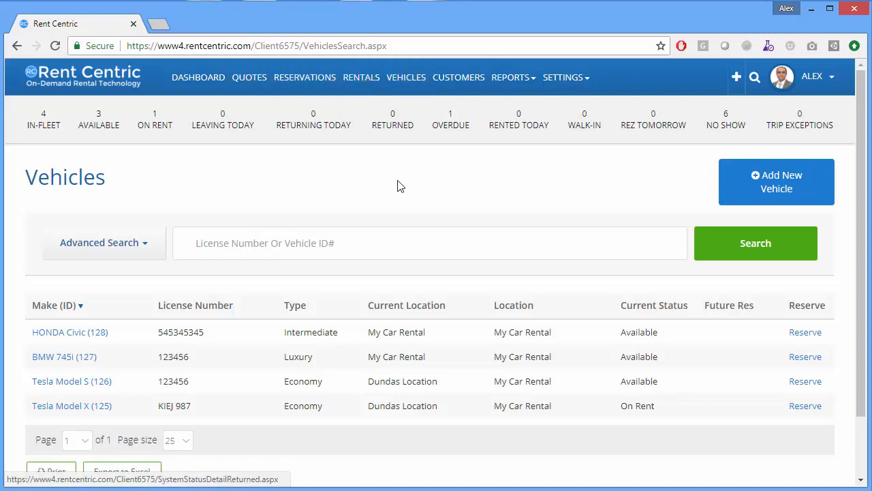
left_click(127, 243)
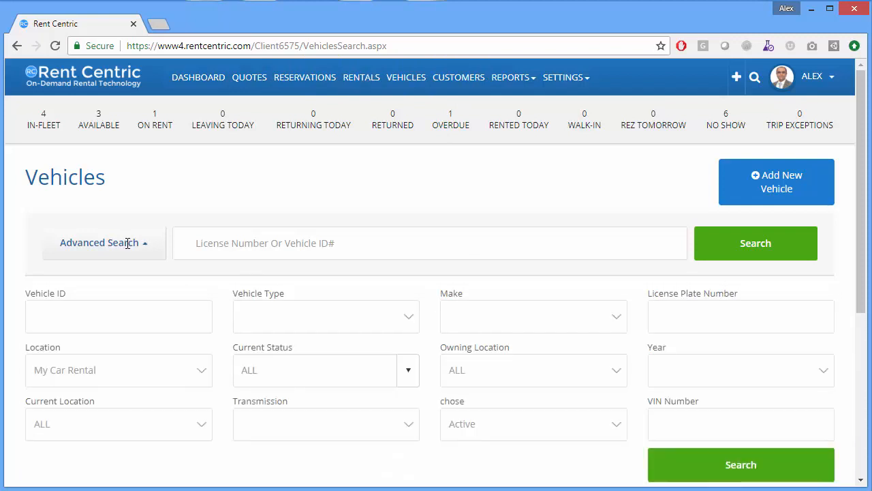
left_click(128, 244)
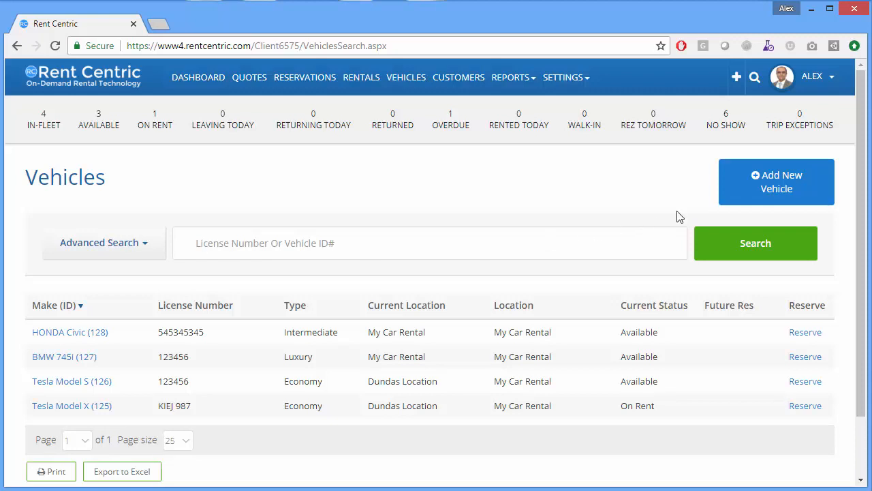
Open the form for adding a new vehicle and examine its fields, including the Model and Make choices, down to the end
left_click(789, 191)
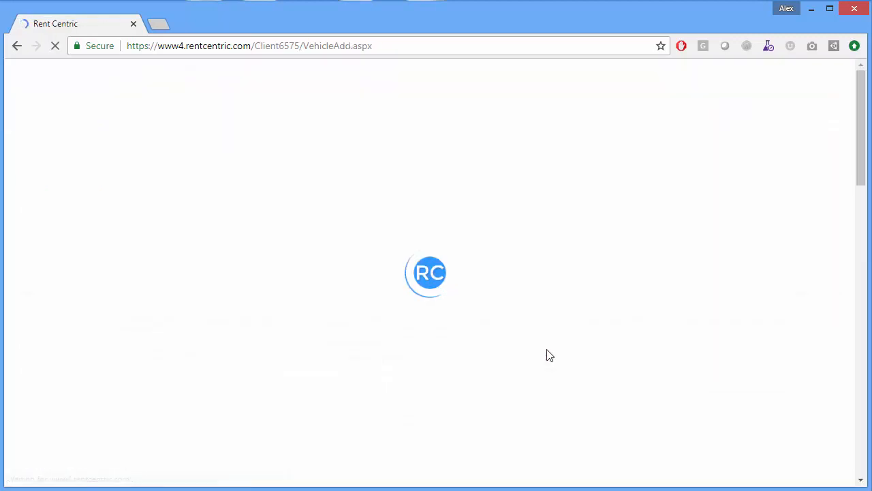
scroll(219, 341, "down", 1)
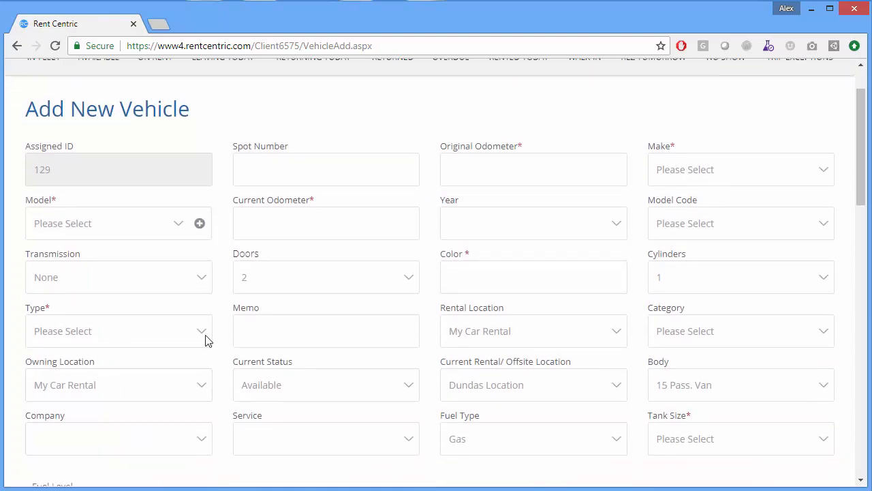
left_click(97, 232)
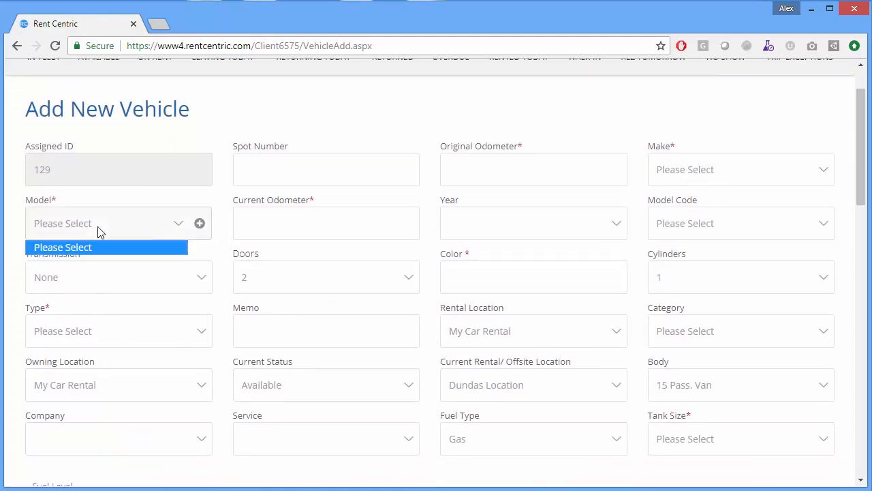
left_click(101, 230)
left_click(700, 180)
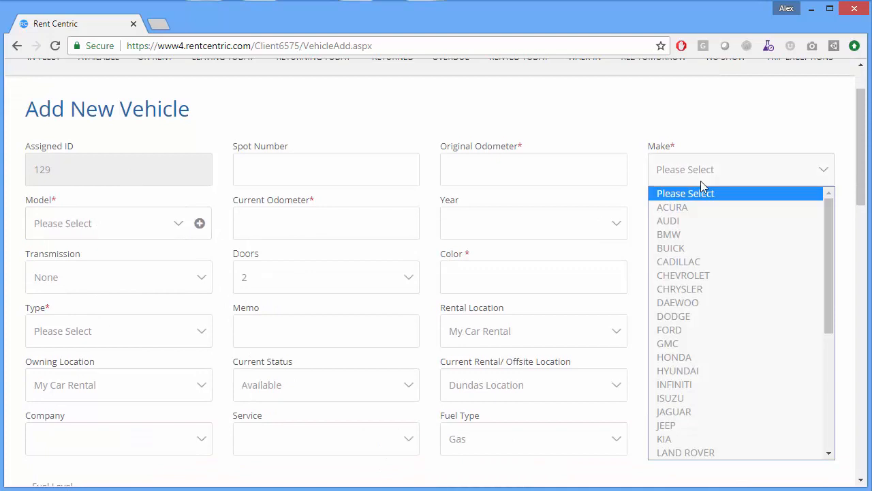
left_click(701, 181)
scroll(650, 300, "down", 3)
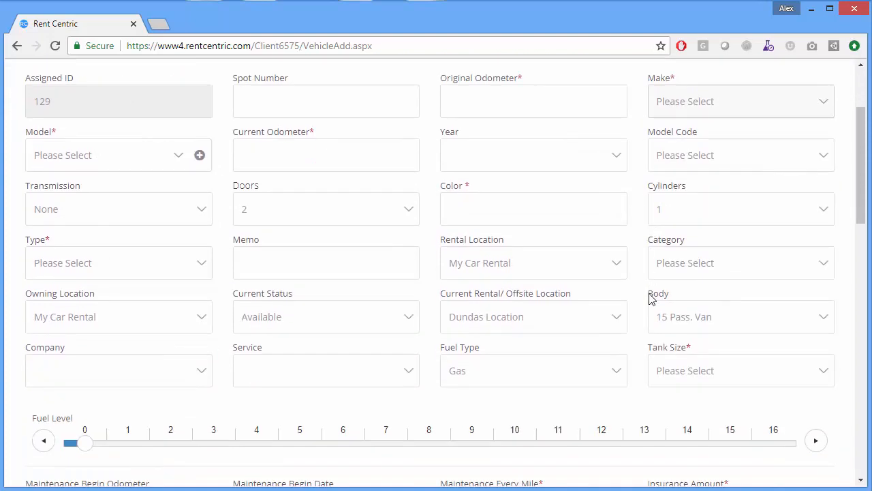
left_click_drag(87, 311, 299, 308)
scroll(311, 325, "down", 4)
scroll(378, 360, "down", 7)
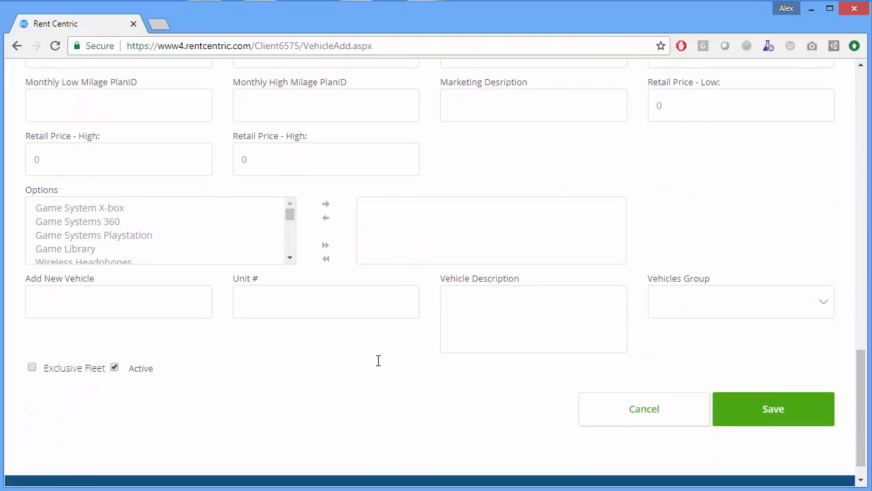
scroll(379, 366, "up", 1)
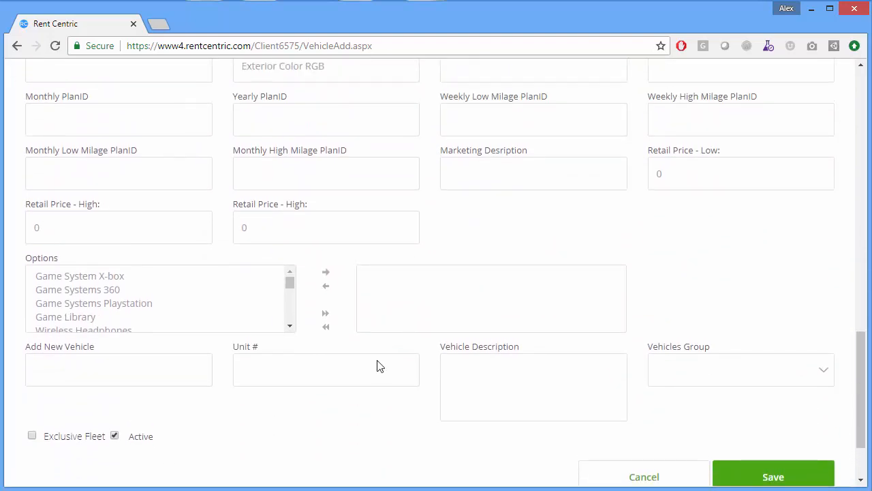
scroll(379, 365, "up", 15)
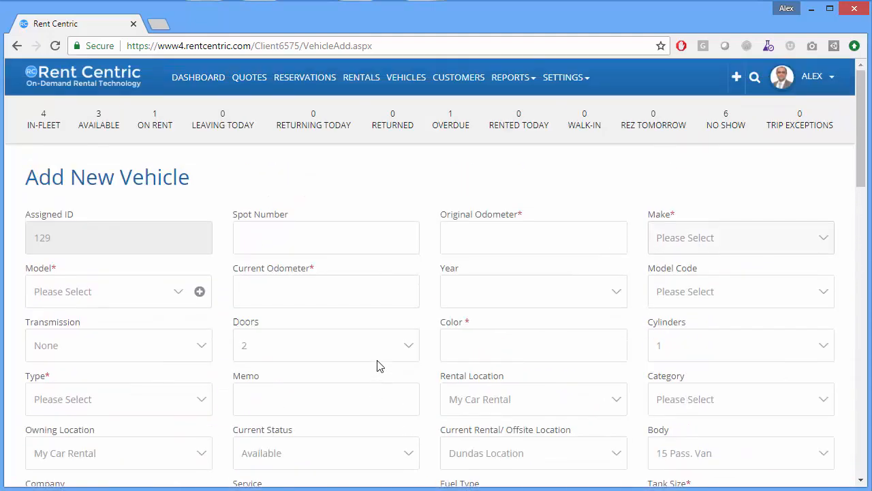
mouse_move(573, 85)
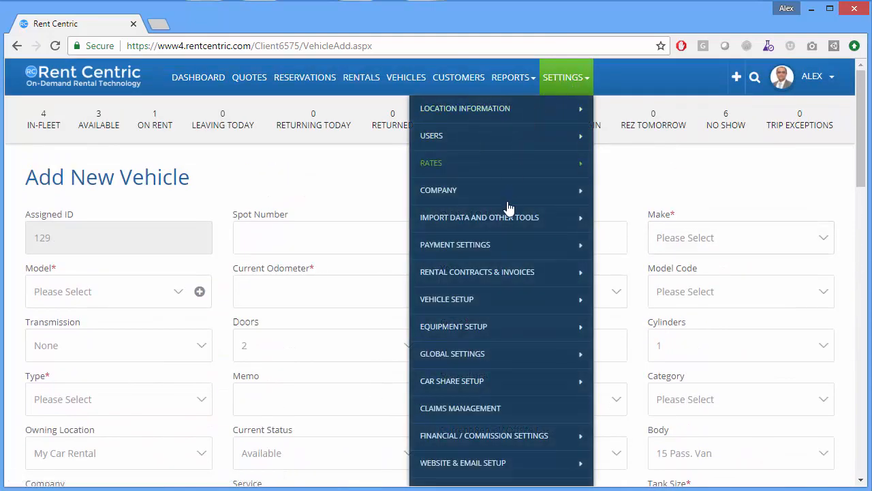
mouse_move(459, 224)
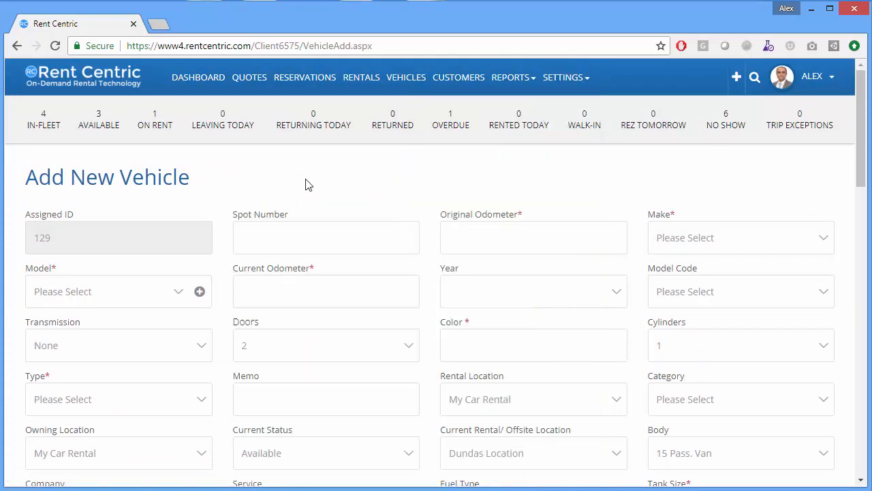
Return to the Dashboard, start a new rental and look over the customer information fields
left_click(217, 80)
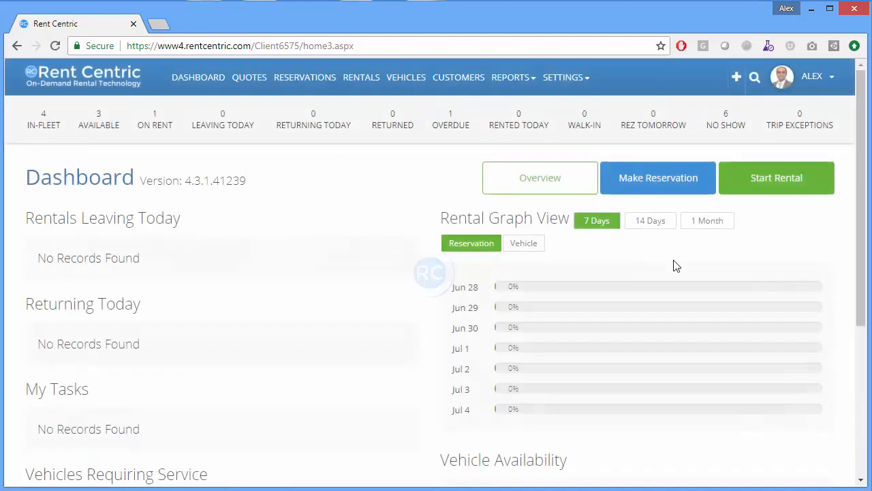
left_click(747, 186)
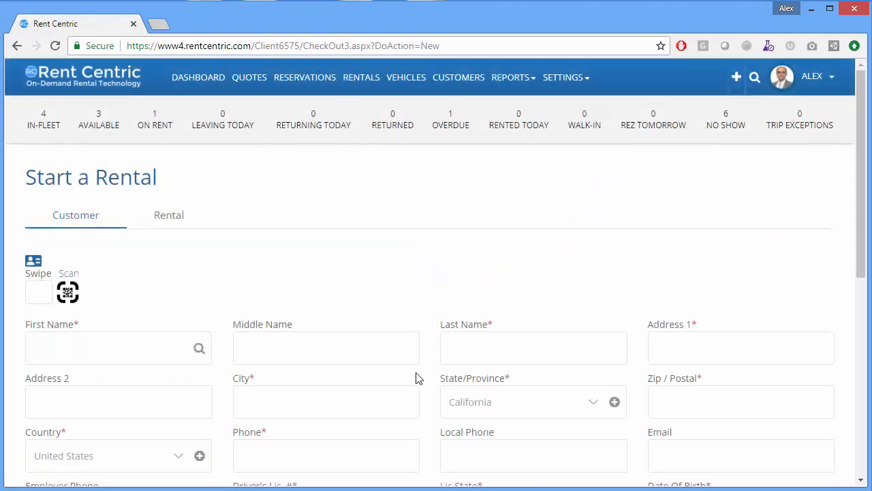
scroll(416, 378, "down", 2)
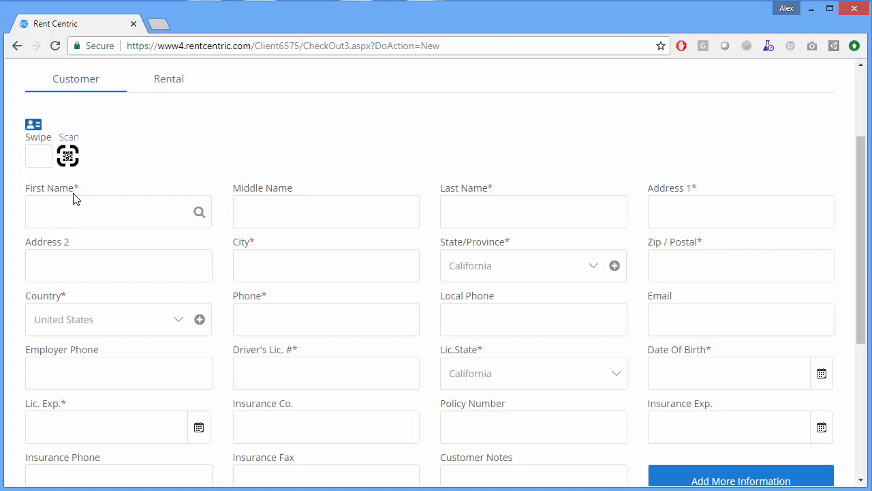
scroll(75, 199, "up", 2)
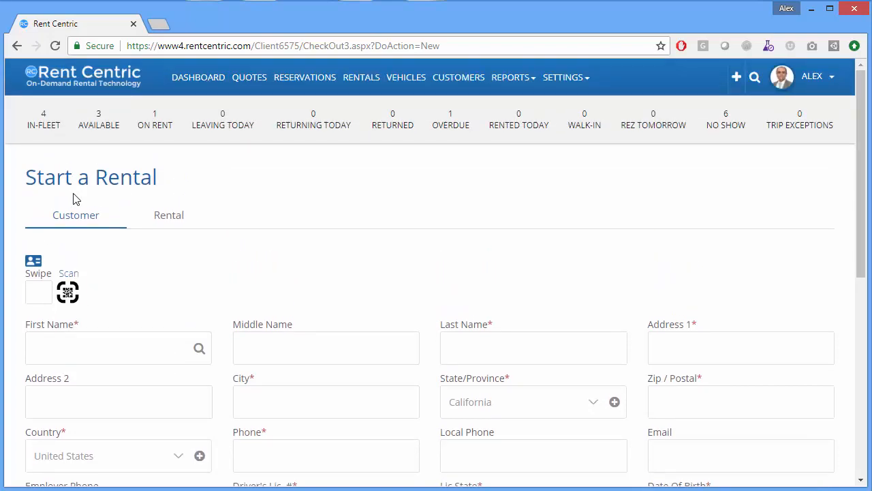
scroll(271, 304, "down", 1)
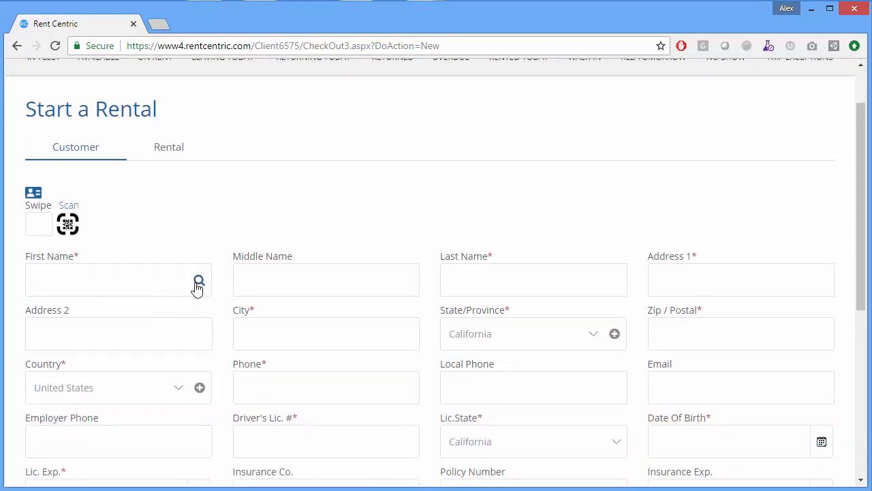
Look up existing customers and load the Onex Corp customer into the rental, reviewing the filled-in details
left_click(197, 284)
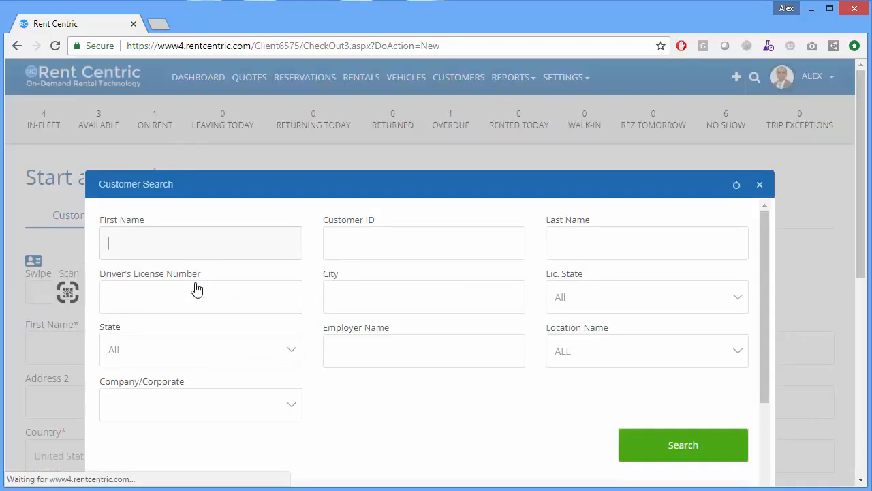
scroll(196, 287, "down", 3)
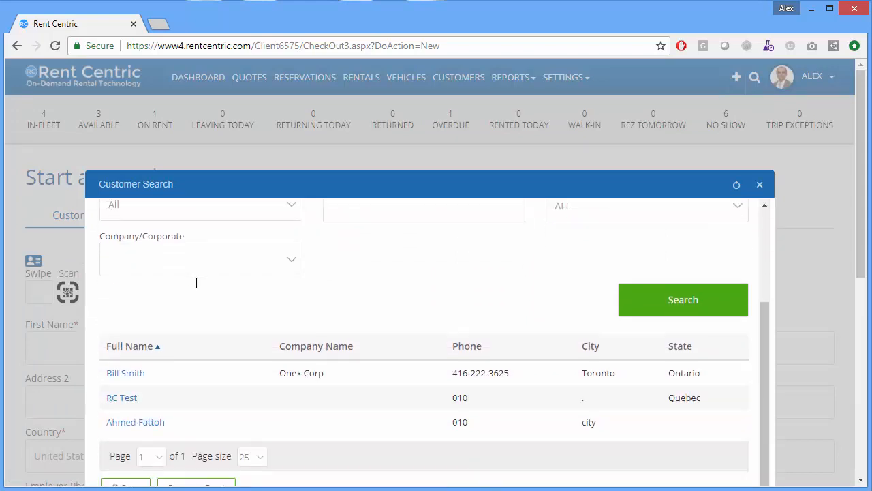
left_click(126, 375)
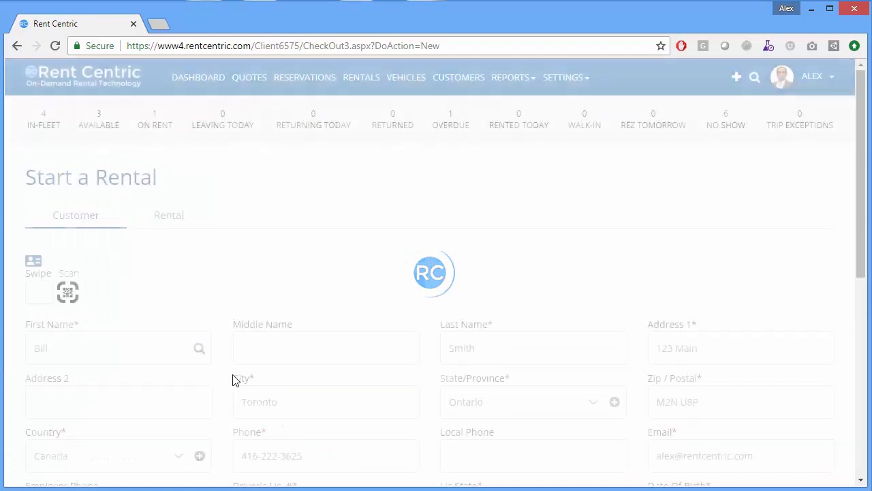
scroll(233, 378, "down", 2)
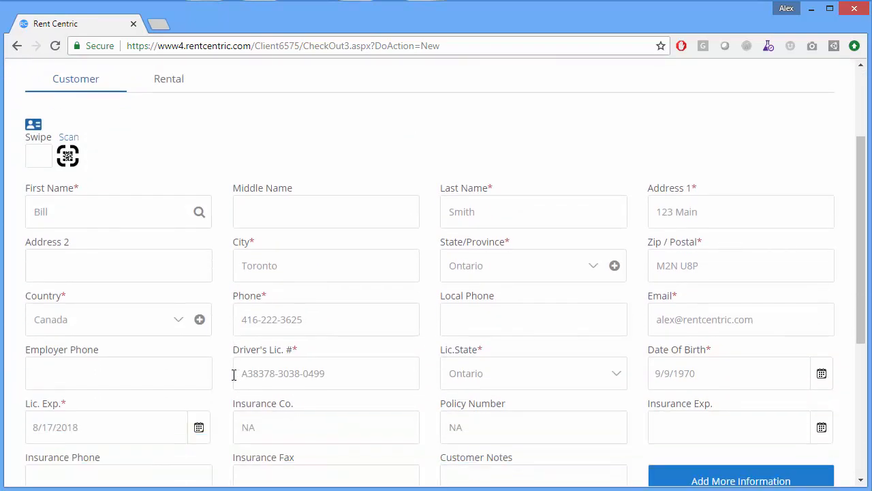
scroll(233, 374, "down", 3)
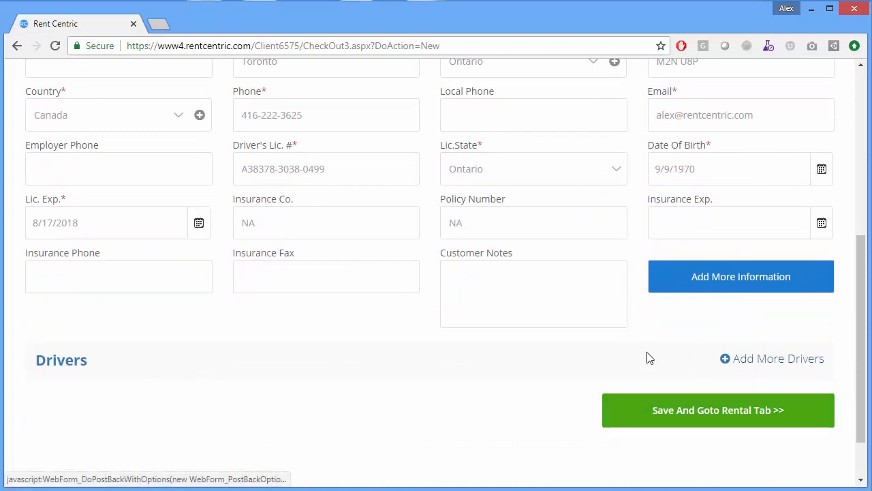
Save the customer, continue to the rental details and assign available vehicle 126 through the vehicle search
left_click(672, 411)
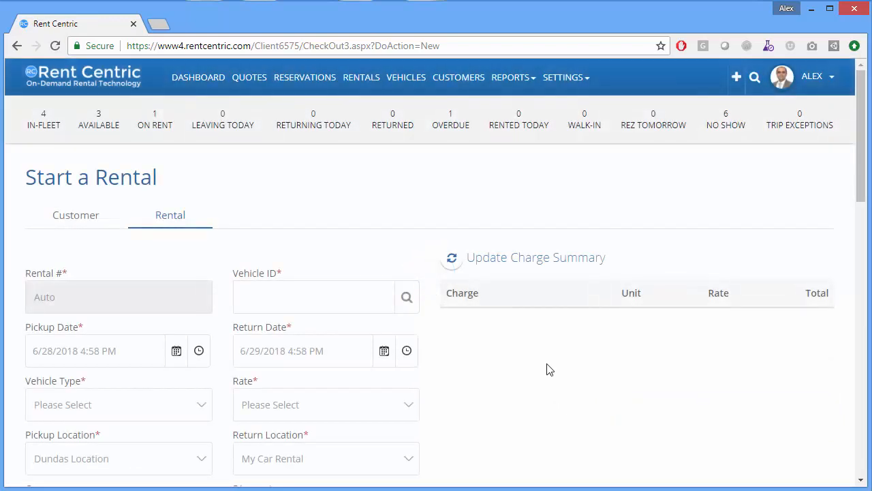
scroll(550, 369, "down", 1)
left_click(407, 232)
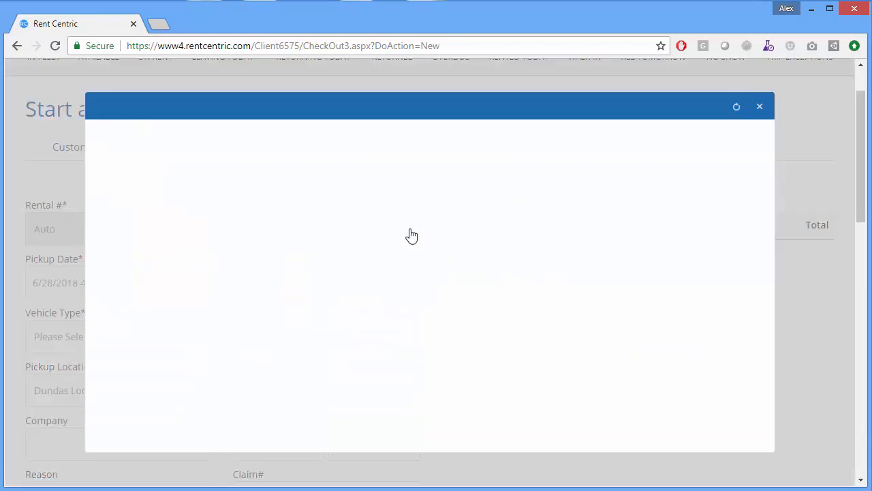
scroll(349, 327, "down", 1)
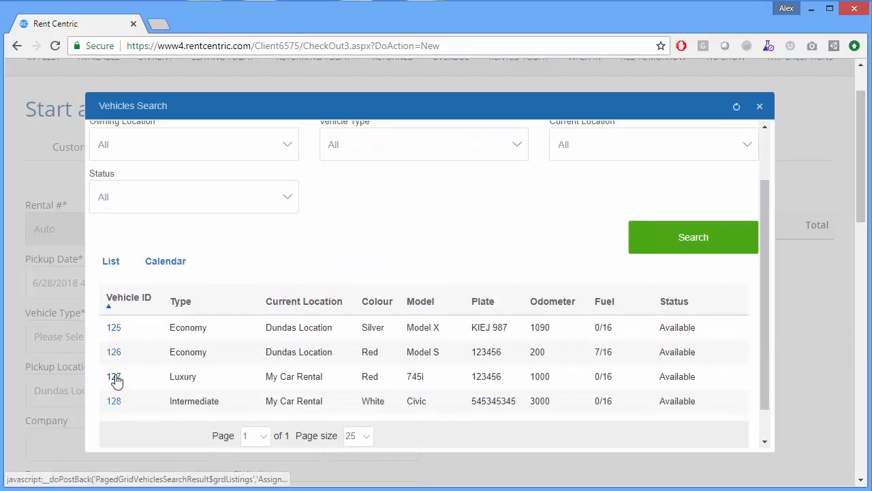
left_click(114, 354)
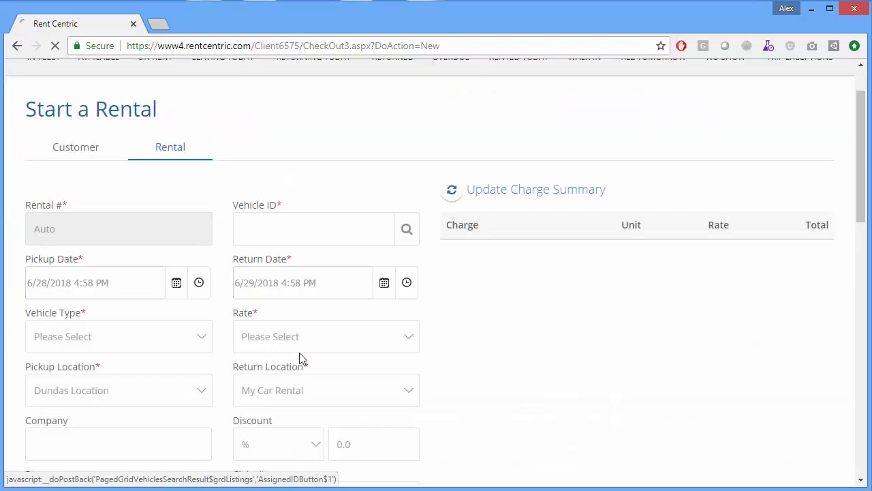
Set the rental's rate to Daily ($39.99) and review the charge summary
scroll(299, 358, "down", 2)
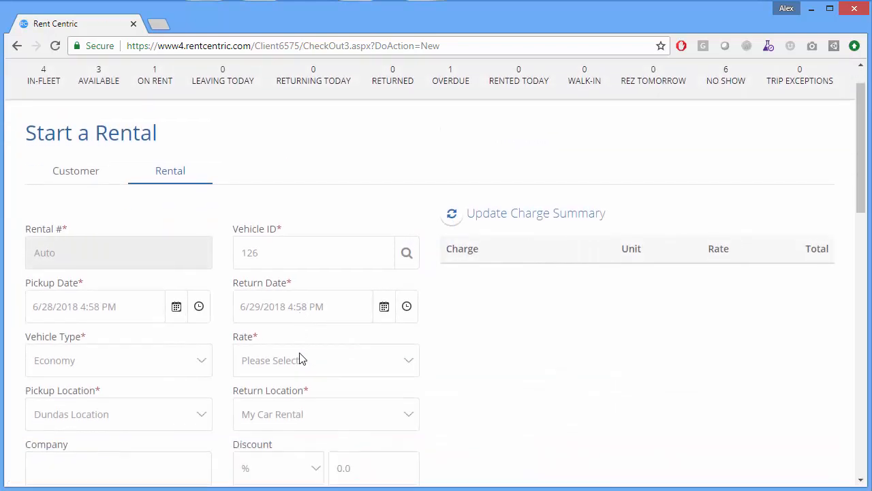
scroll(302, 359, "down", 1)
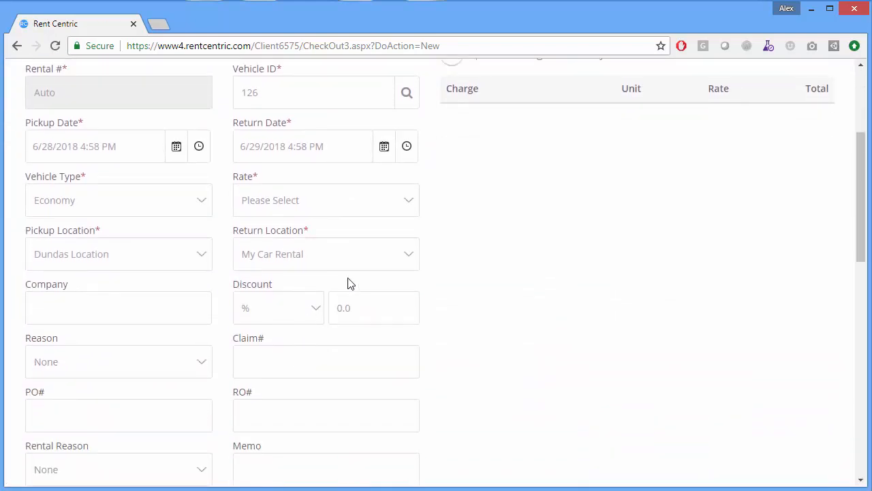
left_click(415, 202)
left_click(305, 238)
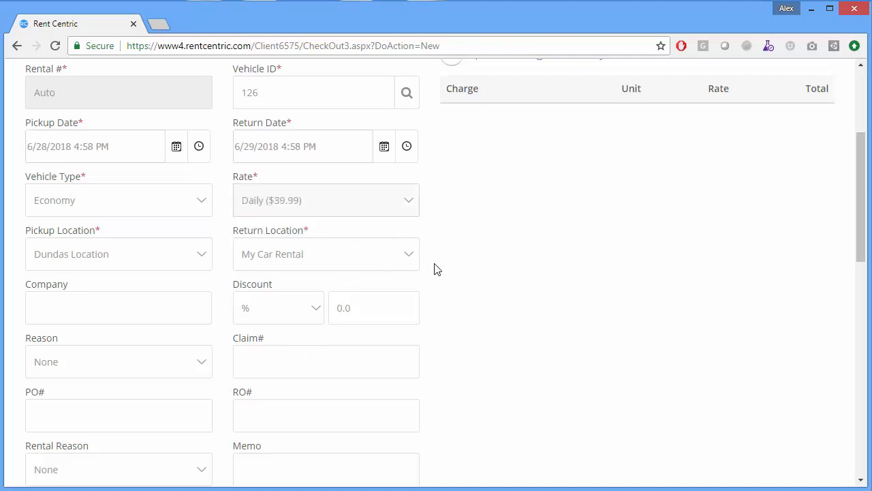
scroll(587, 285, "up", 2)
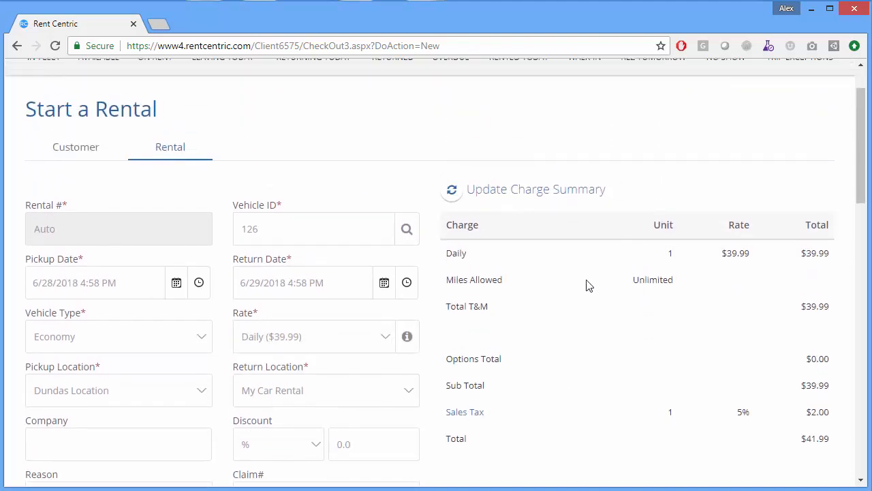
Examine the remaining rental fields, including the discount, claim and order numbers and the Reason choices
scroll(543, 361, "down", 6)
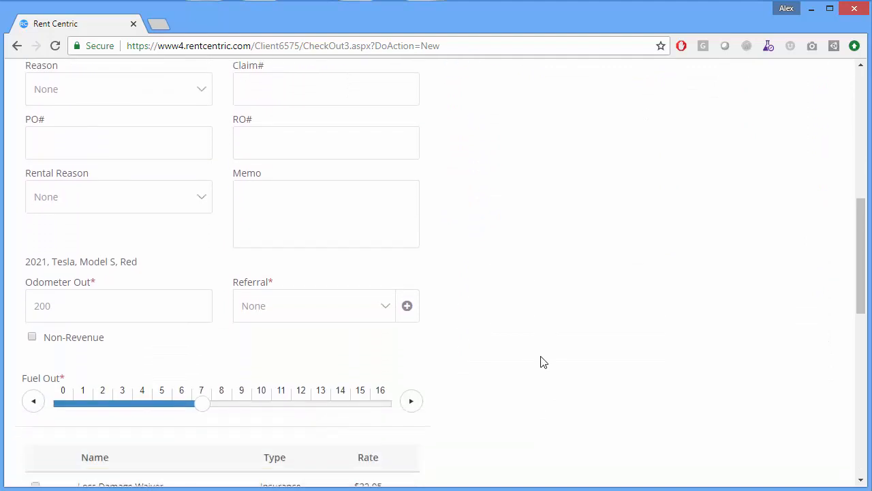
scroll(543, 361, "up", 2)
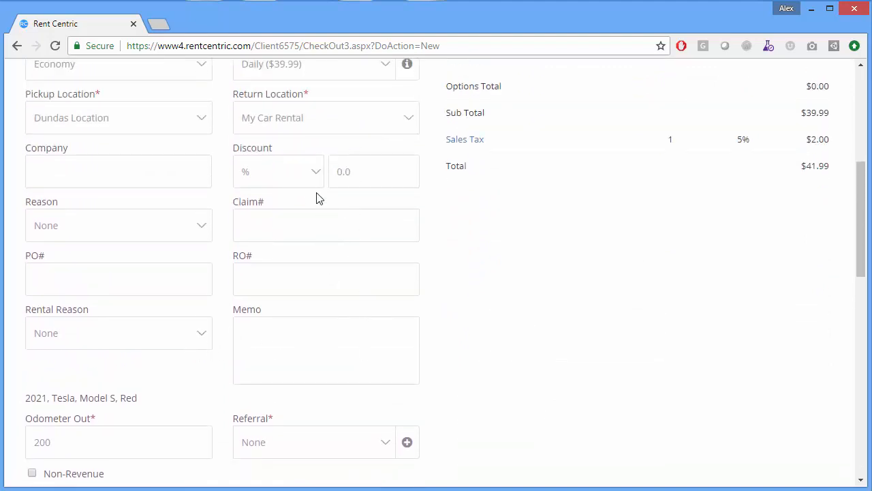
scroll(497, 252, "up", 1)
scroll(497, 252, "down", 1)
left_click(168, 230)
left_click(168, 231)
scroll(470, 320, "down", 1)
scroll(458, 319, "down", 1)
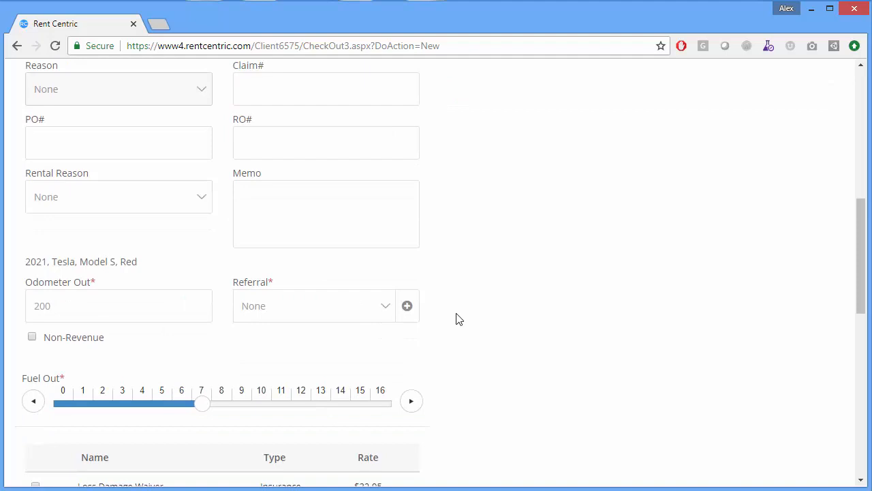
Set the rental's referral to Rc Test and check the Fuel Out level
scroll(459, 319, "down", 1)
left_click(351, 245)
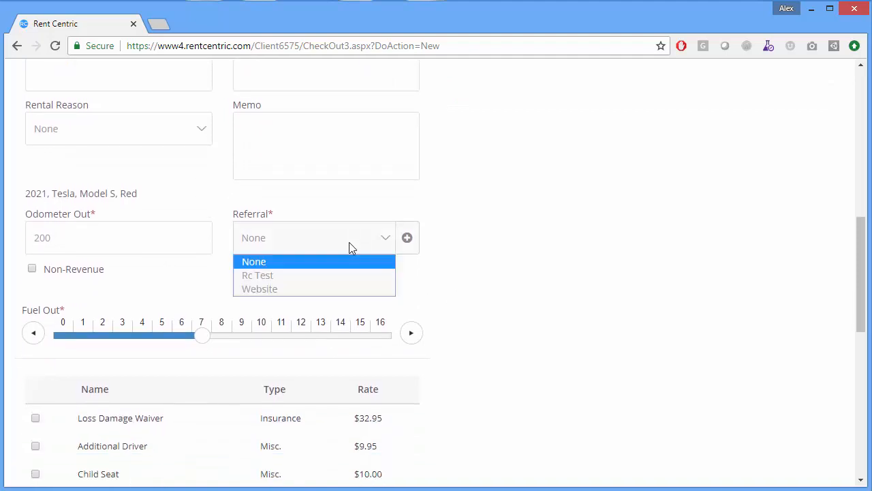
left_click(310, 276)
scroll(454, 316, "down", 1)
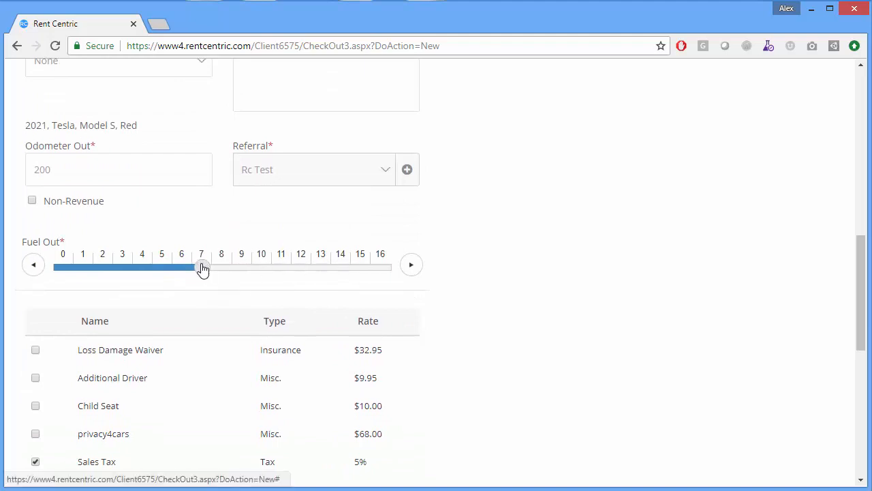
mouse_move(203, 268)
left_mouse_down()
mouse_move(334, 273)
mouse_move(203, 271)
left_mouse_up()
Add the Loss Damage Waiver and Additional Driver options to the rental, update the charge summary and review it
scroll(430, 317, "down", 1)
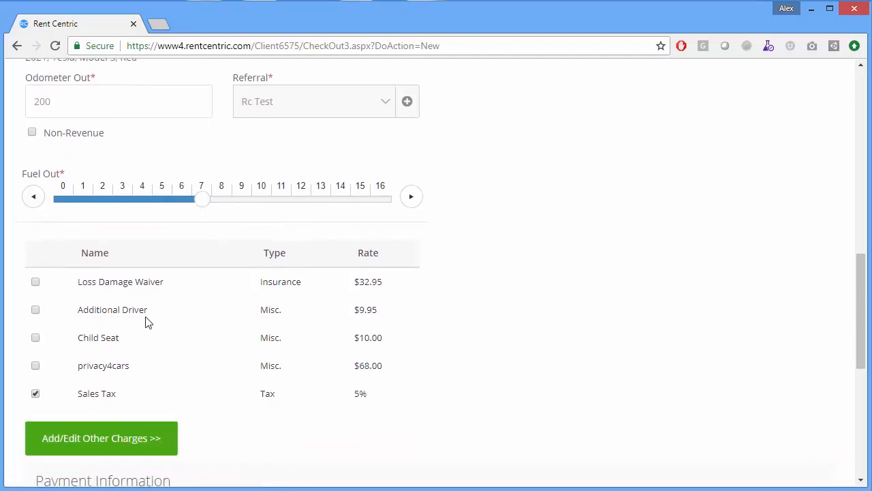
left_click(36, 282)
left_click(36, 311)
scroll(212, 328, "up", 8)
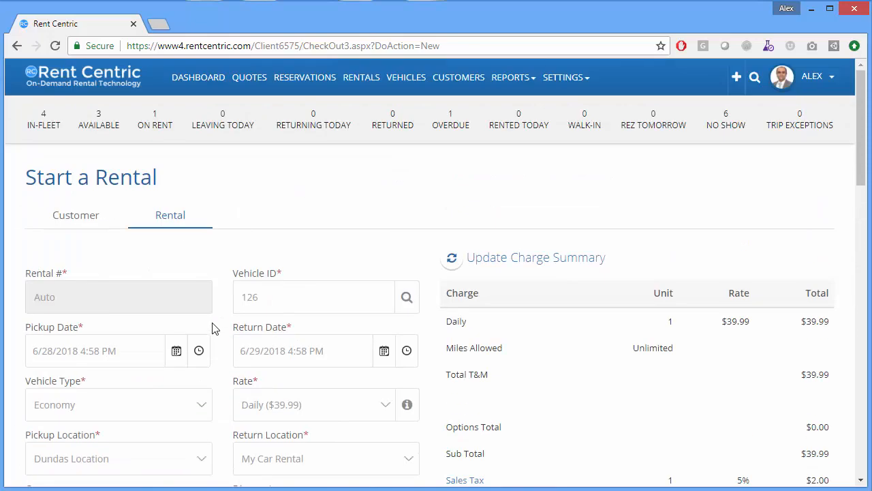
left_click(484, 263)
scroll(631, 422, "down", 2)
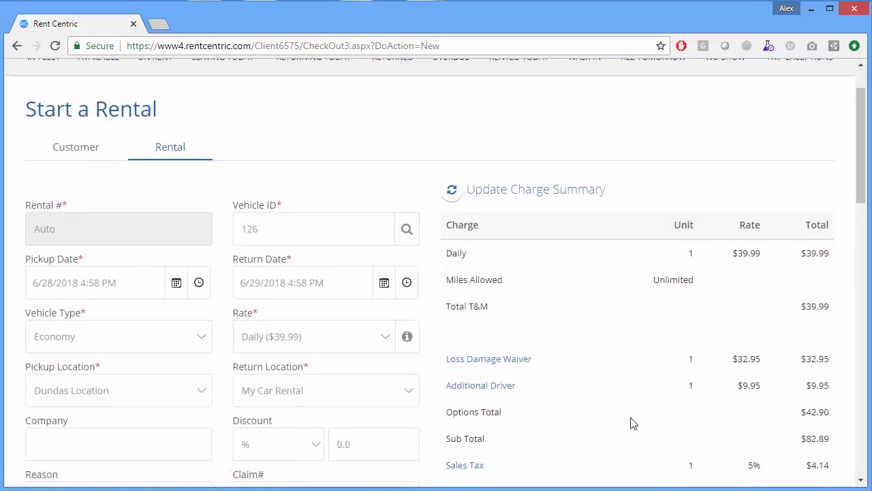
scroll(631, 422, "down", 1)
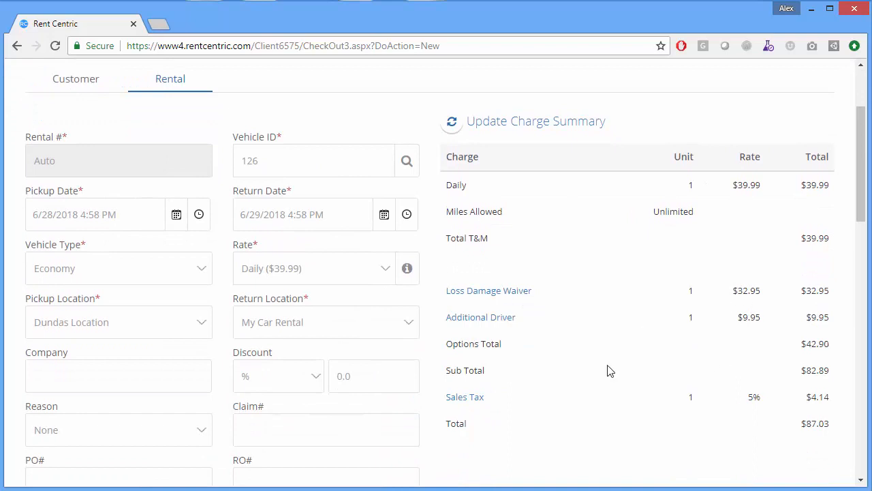
View the rate details of the Loss Damage Waiver charge and close them
left_click(494, 291)
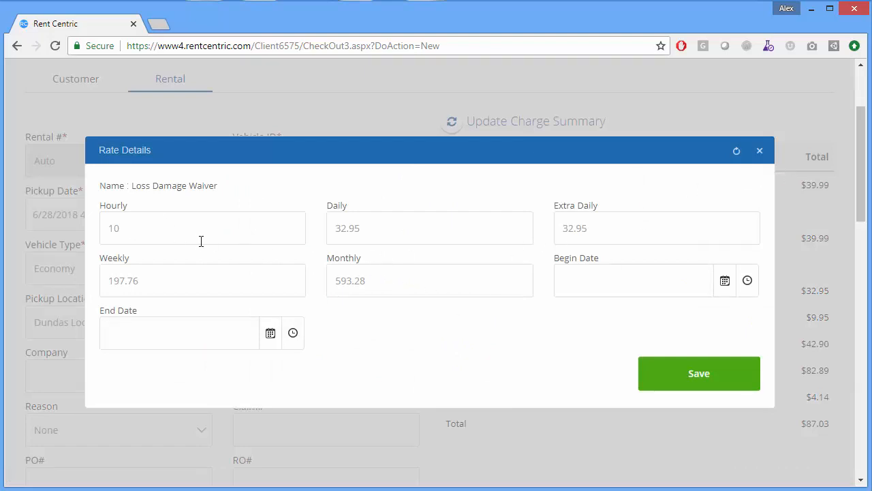
left_click(759, 150)
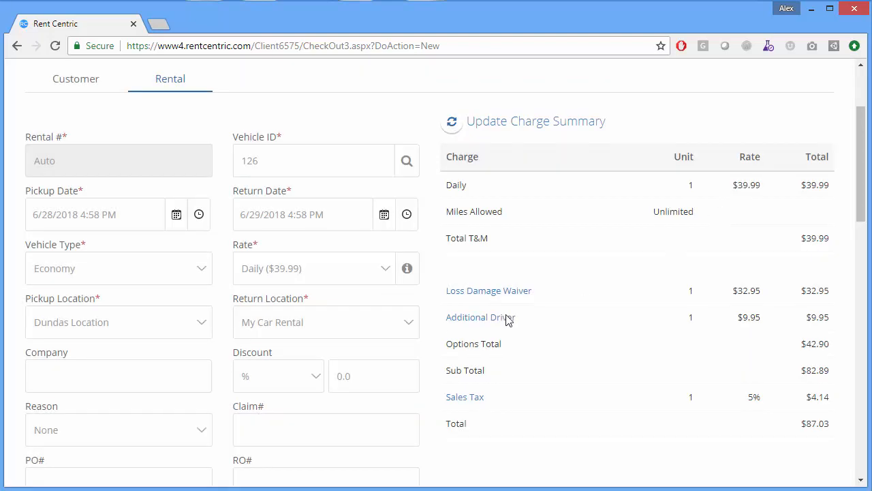
scroll(545, 361, "down", 1)
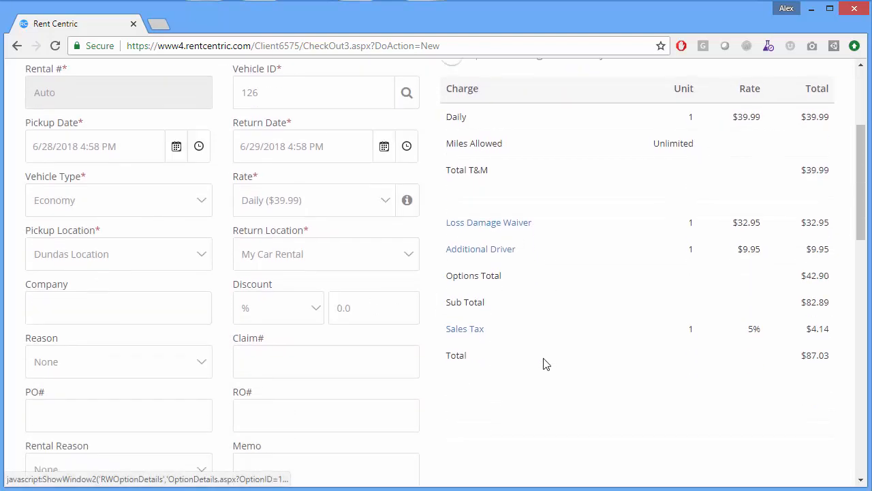
Try a daily rate of 45 in the rental rate's details and close them without saving
left_click(407, 201)
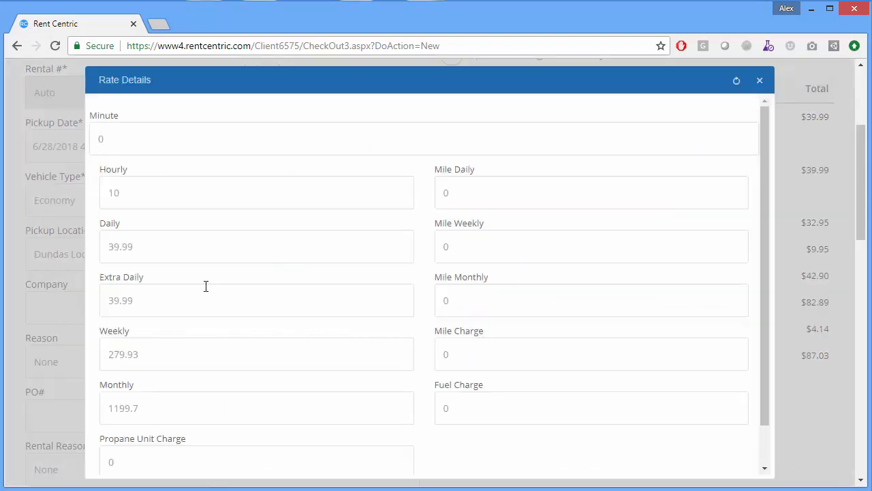
double_click(107, 246)
type("45")
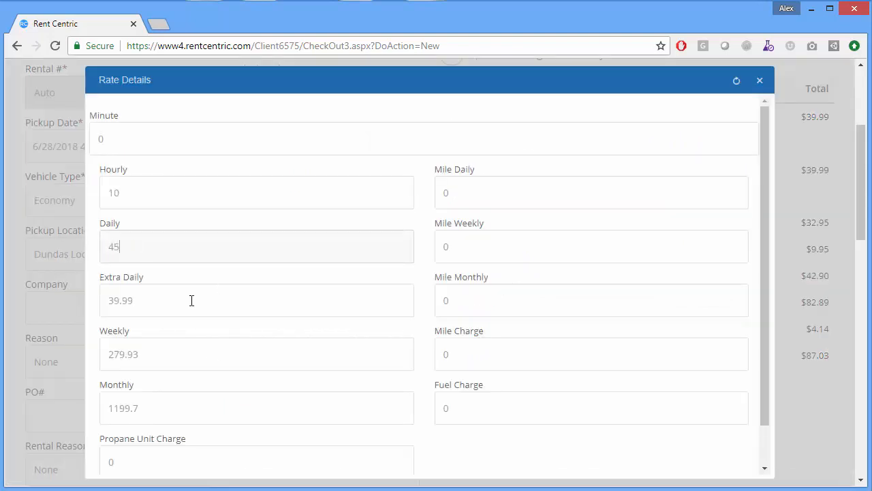
left_click(191, 300)
scroll(273, 368, "down", 1)
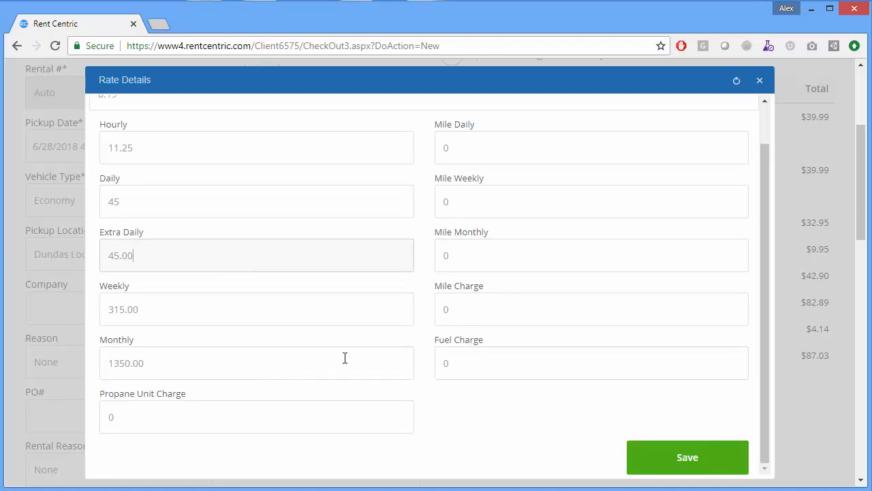
left_click(759, 81)
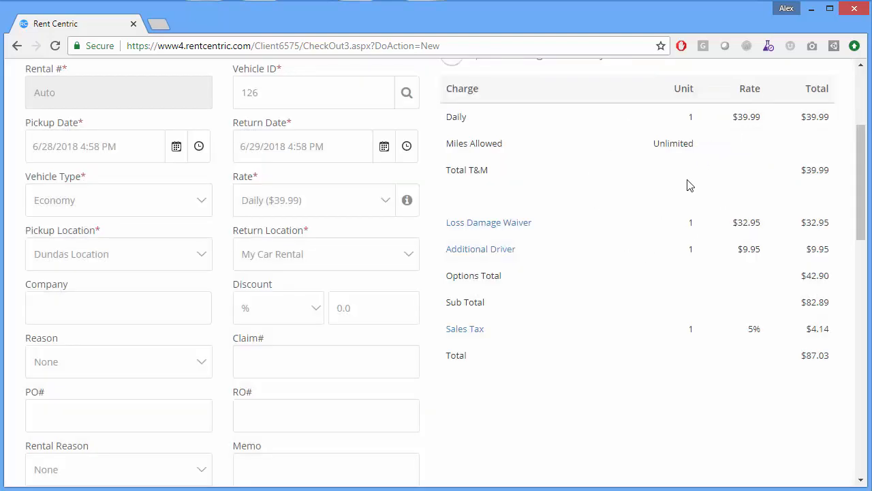
Set the payment method to Amex and check the available transaction types, keeping Payment (Credit)
scroll(666, 293, "down", 9)
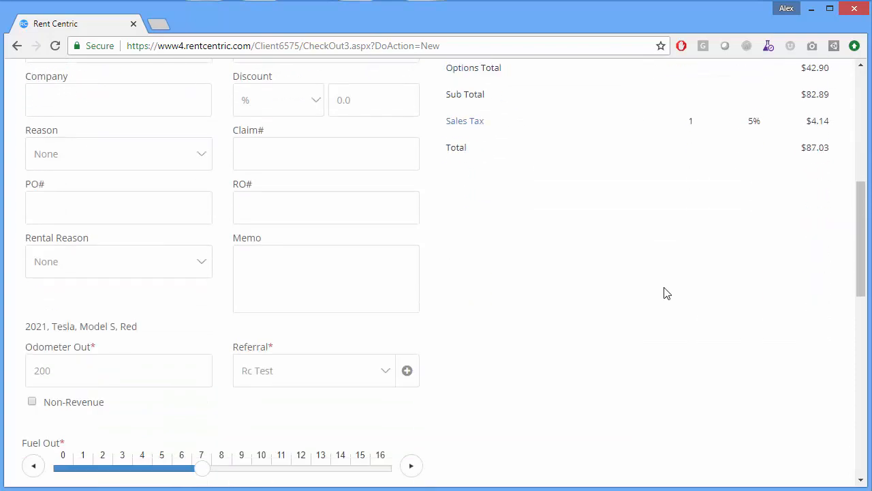
scroll(666, 293, "down", 3)
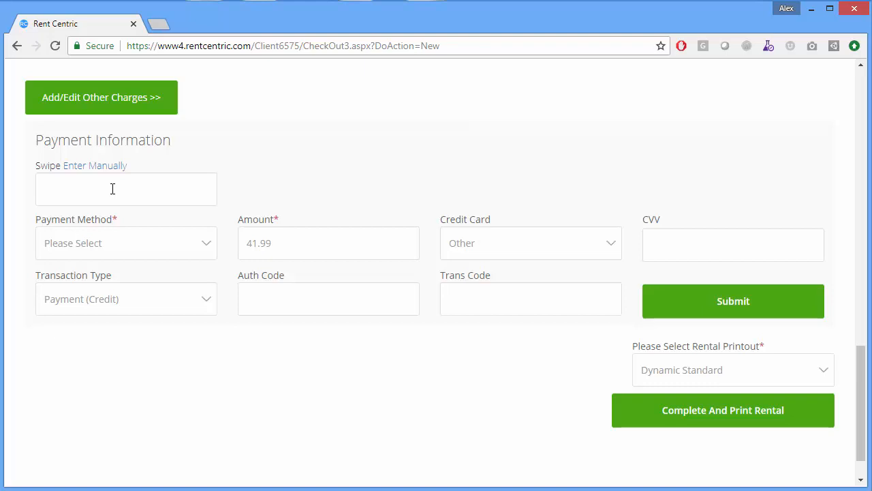
left_click(117, 252)
left_click(65, 284)
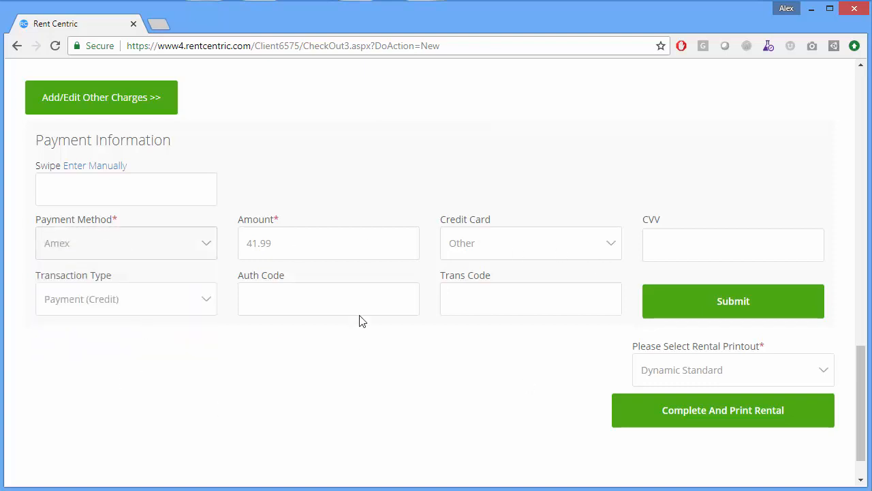
left_click(185, 309)
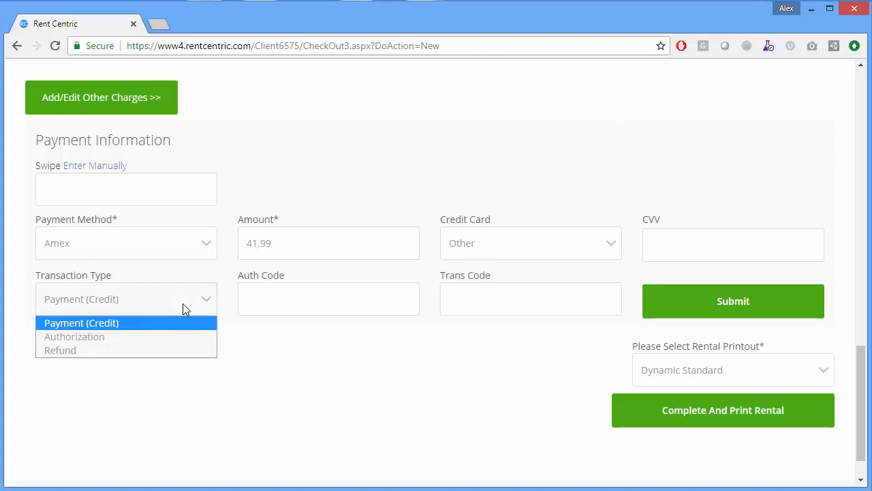
left_click(365, 374)
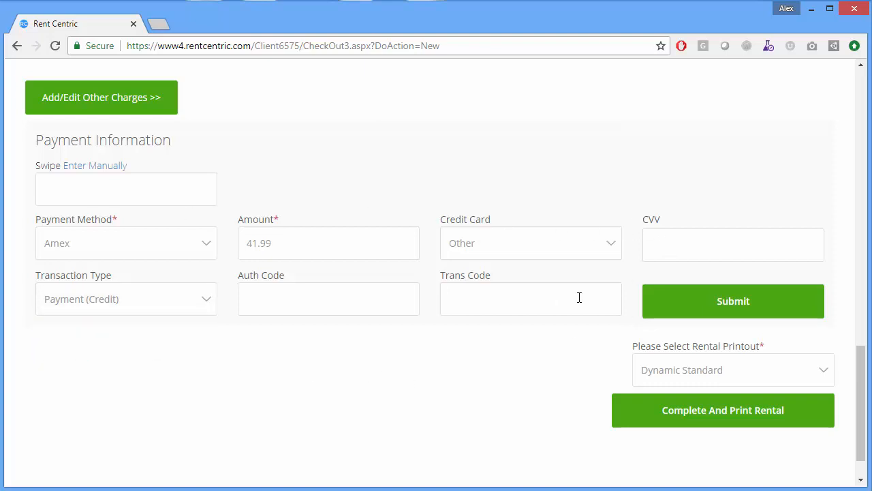
Review the rental's charges and details again and check the rental printout choices, keeping Dynamic Standard
scroll(706, 303, "up", 11)
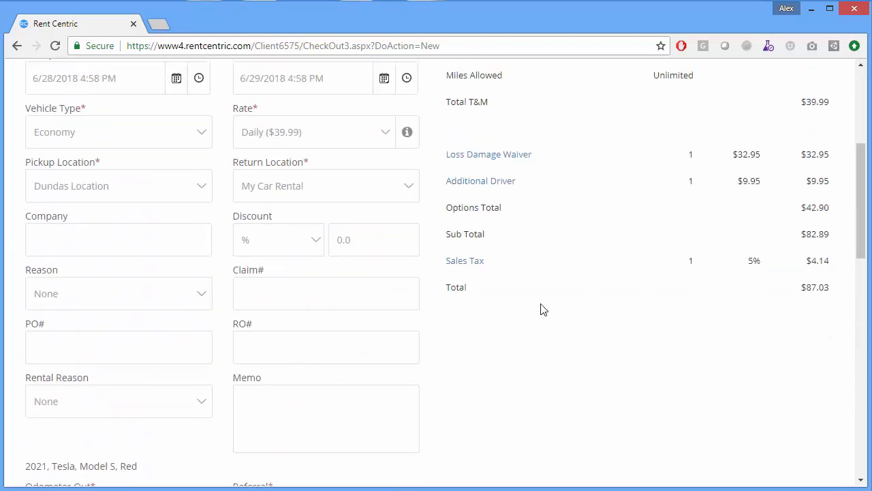
scroll(704, 348, "down", 5)
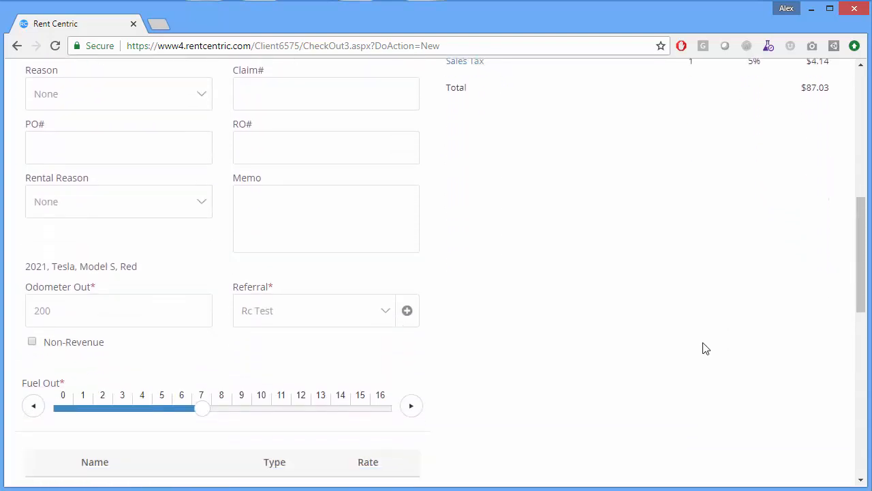
scroll(706, 348, "down", 3)
scroll(706, 348, "down", 4)
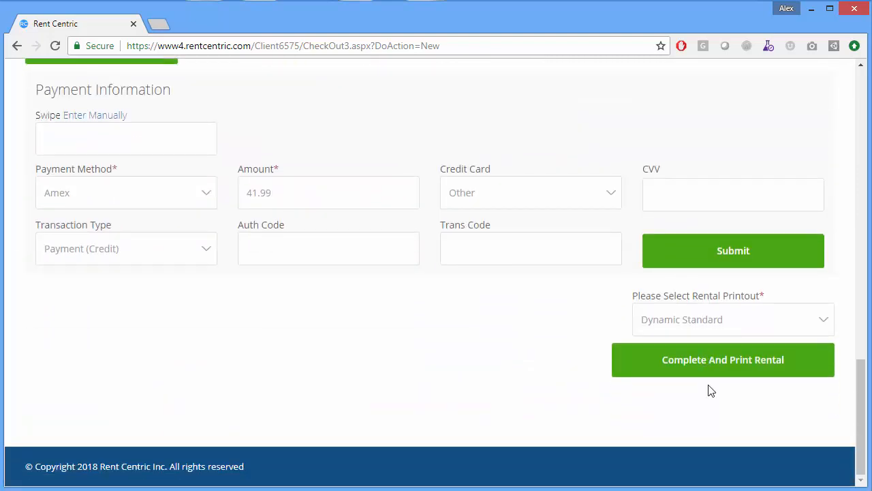
left_click(743, 332)
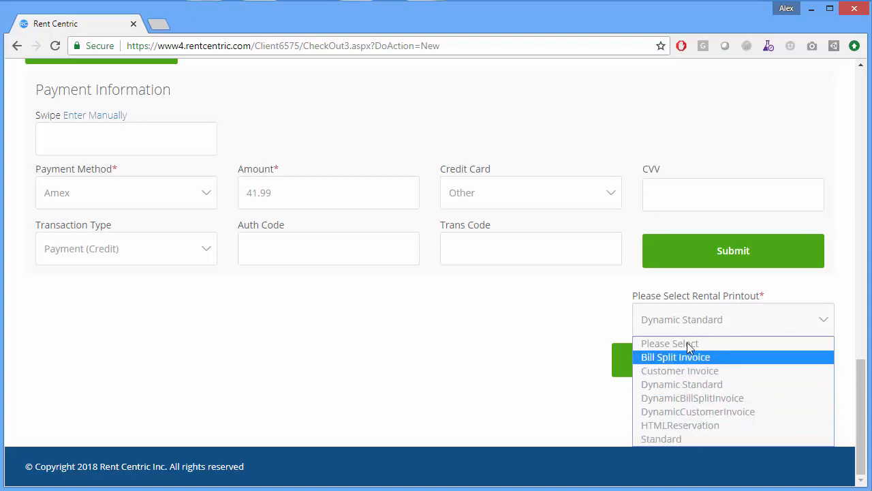
left_click(523, 366)
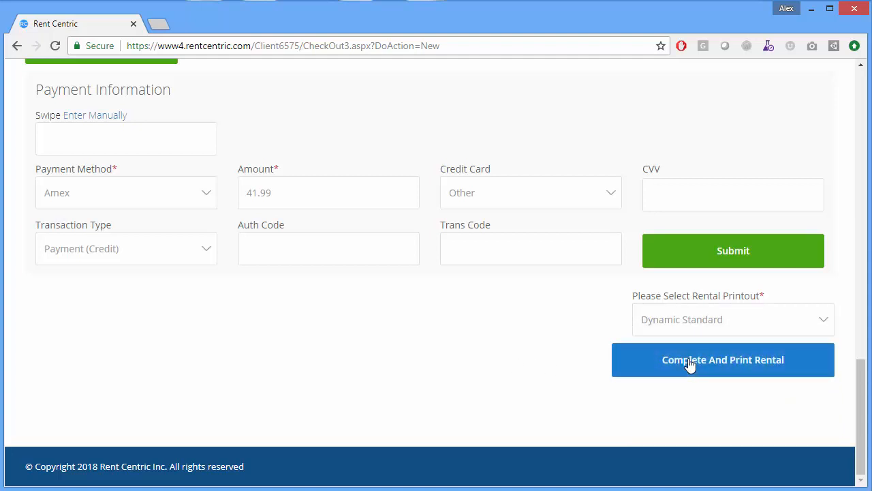
scroll(689, 364, "up", 9)
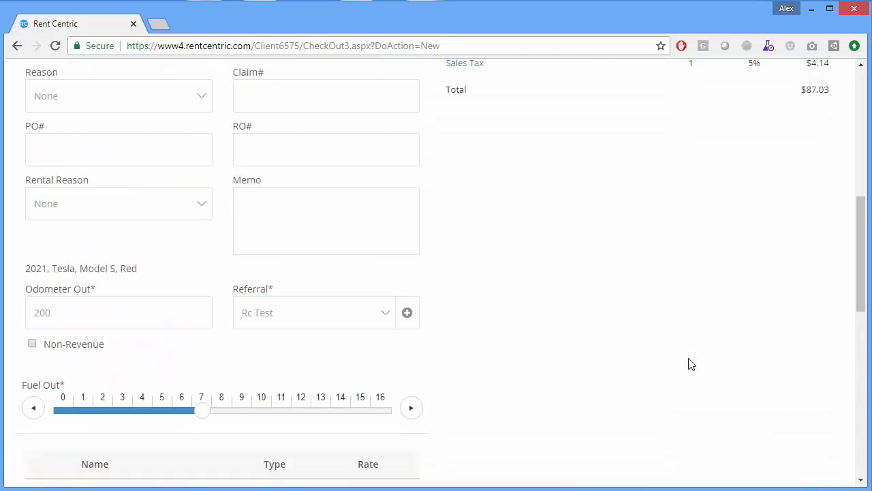
Open the end-rental form for the Tesla Model X that is on rent and set Fuel In to 3
scroll(690, 365, "up", 7)
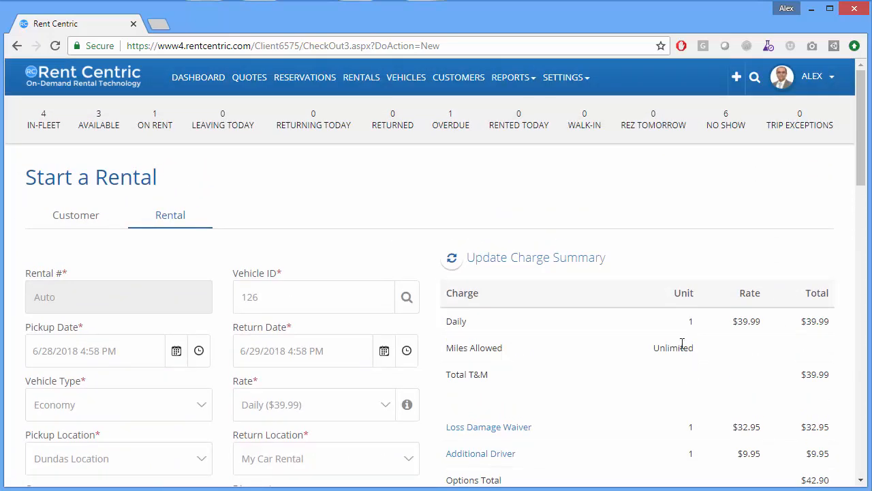
left_click(150, 122)
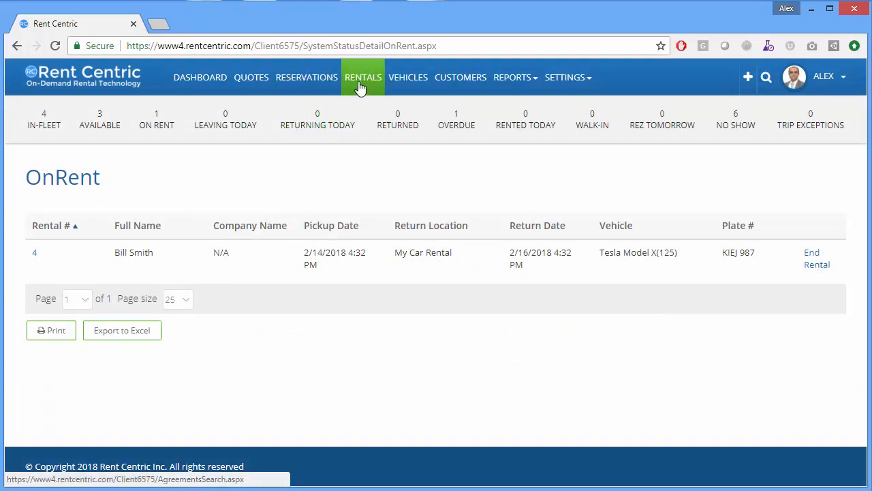
left_click(821, 266)
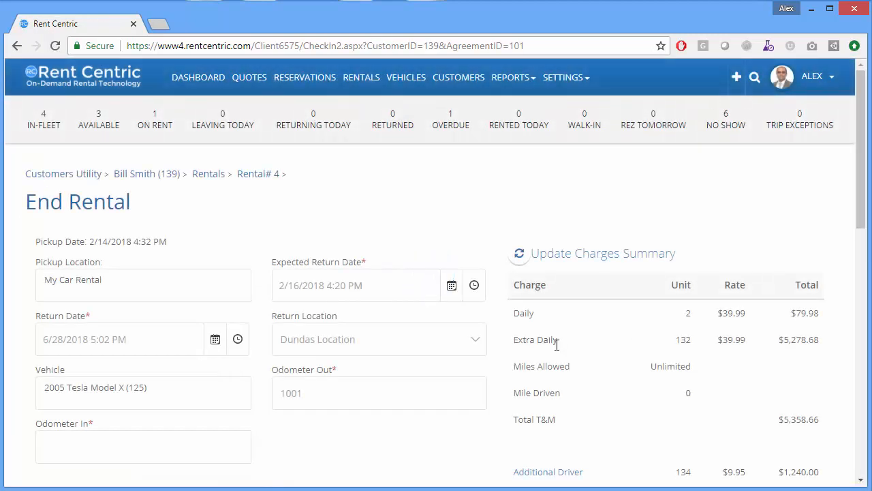
scroll(557, 345, "down", 3)
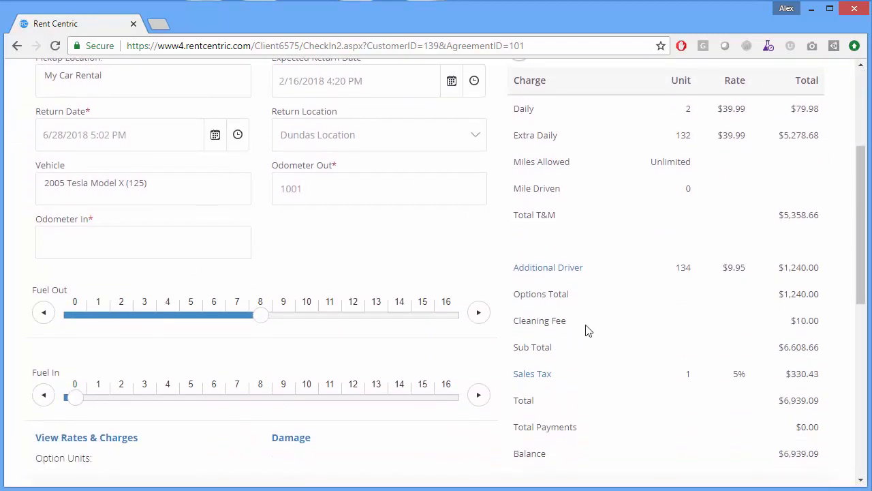
left_click_drag(75, 401, 141, 421)
scroll(342, 327, "up", 2)
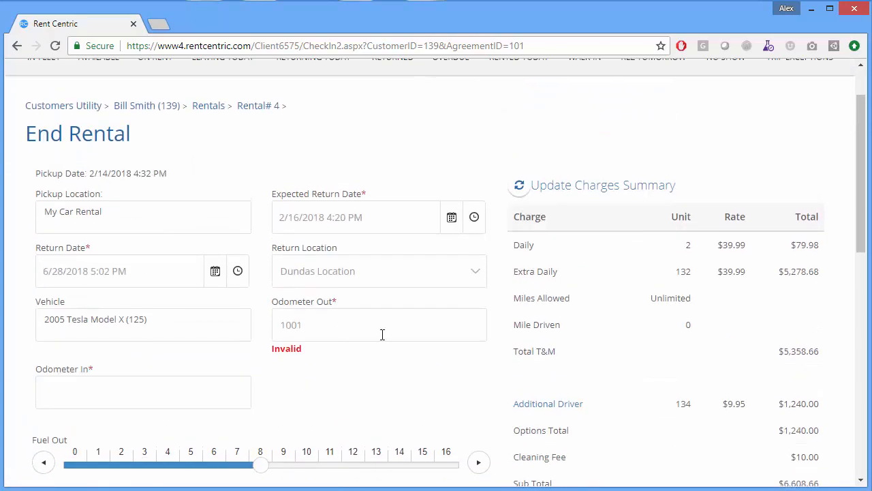
Review the returned vehicle's payment and printout details and try to end the rental without an Odometer In reading
scroll(385, 363, "down", 5)
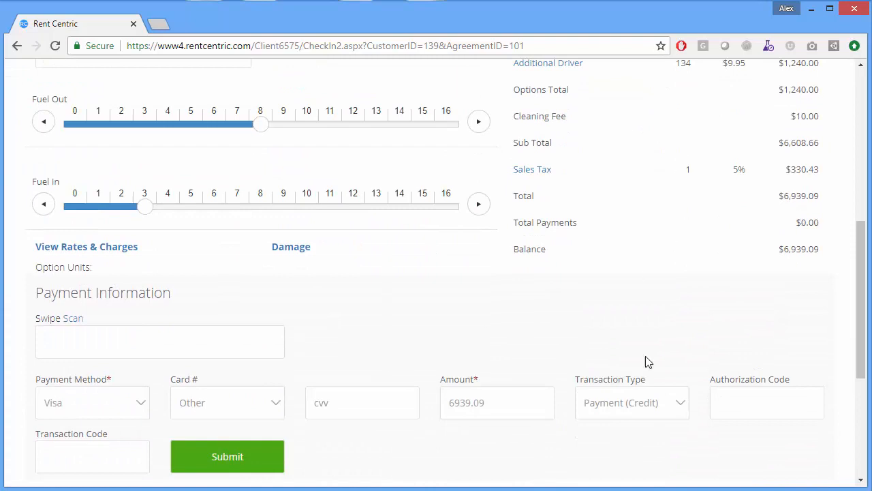
scroll(629, 411, "down", 4)
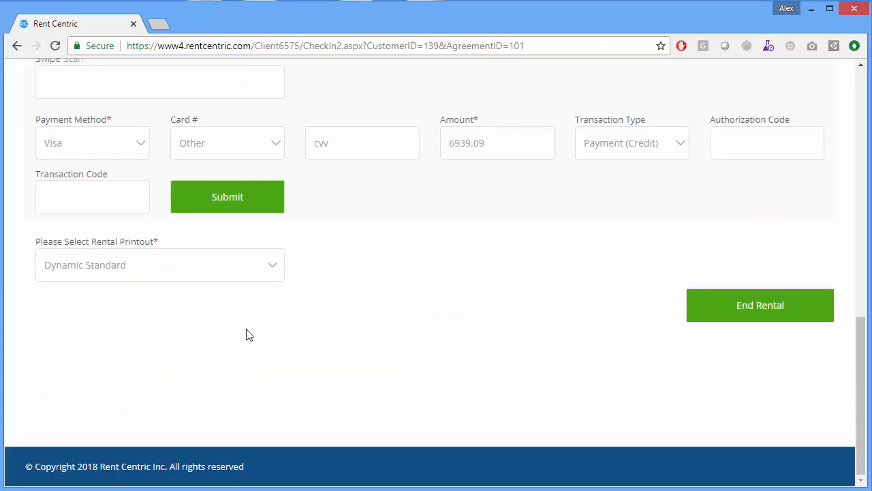
scroll(430, 391, "up", 1)
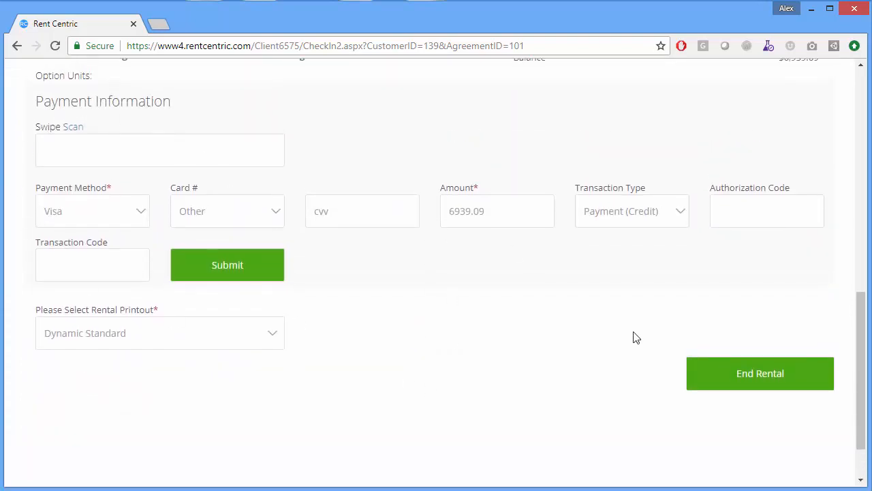
left_click(754, 377)
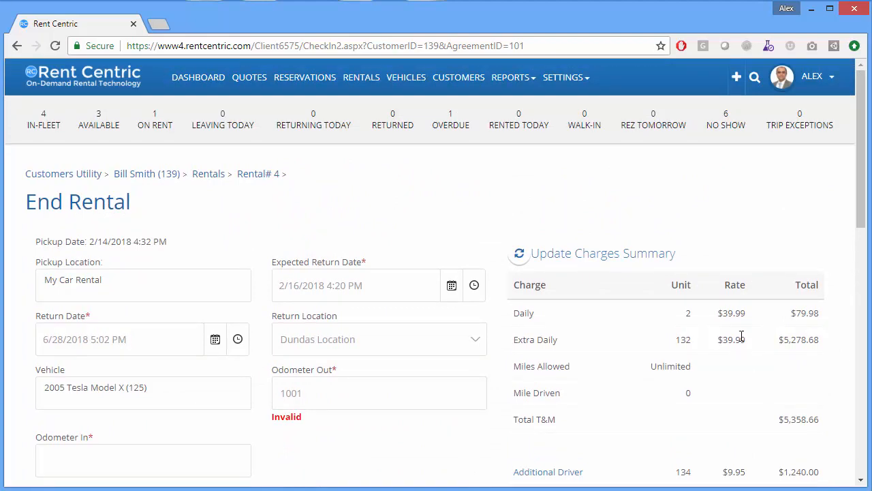
Open the reservations list and start a new reservation
left_click(320, 79)
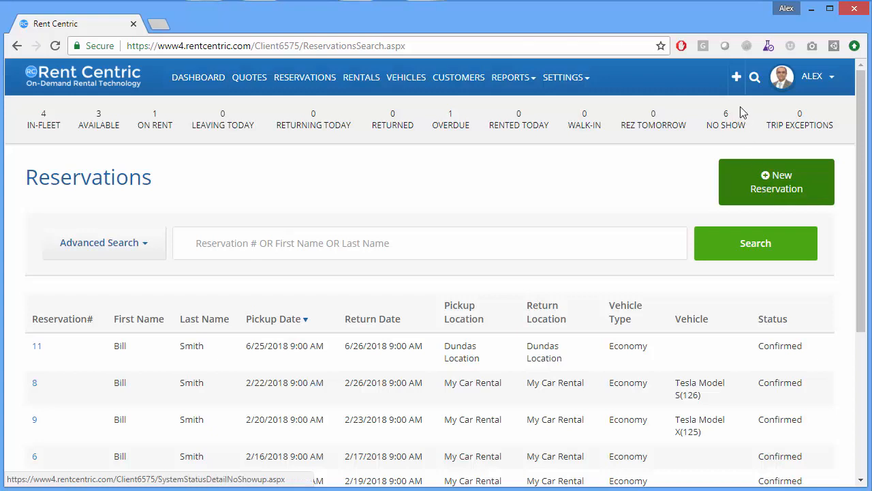
left_click(736, 77)
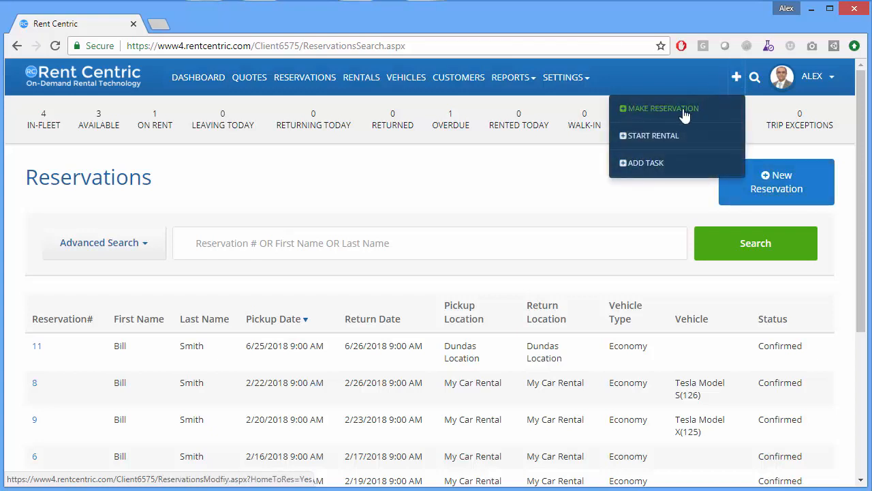
left_click(772, 183)
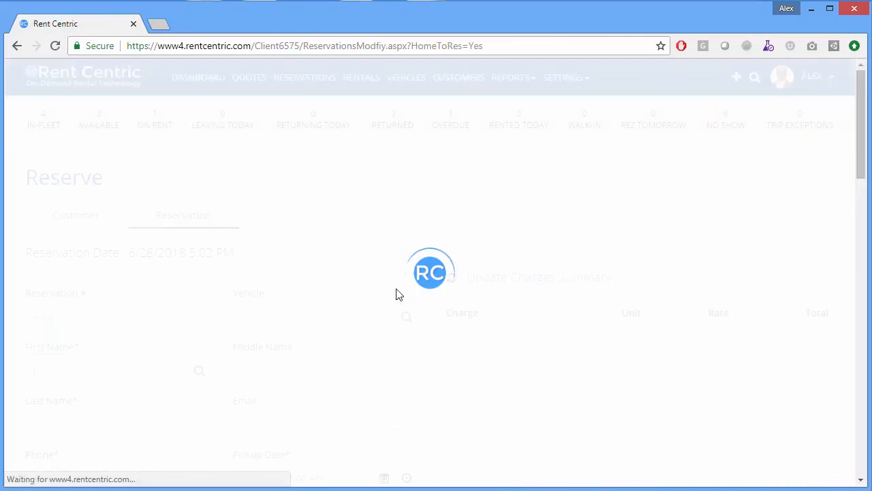
Examine the new reservation form, from the customer, vehicle and rate fields down to options, payment information and reservation status choices
scroll(398, 294, "down", 2)
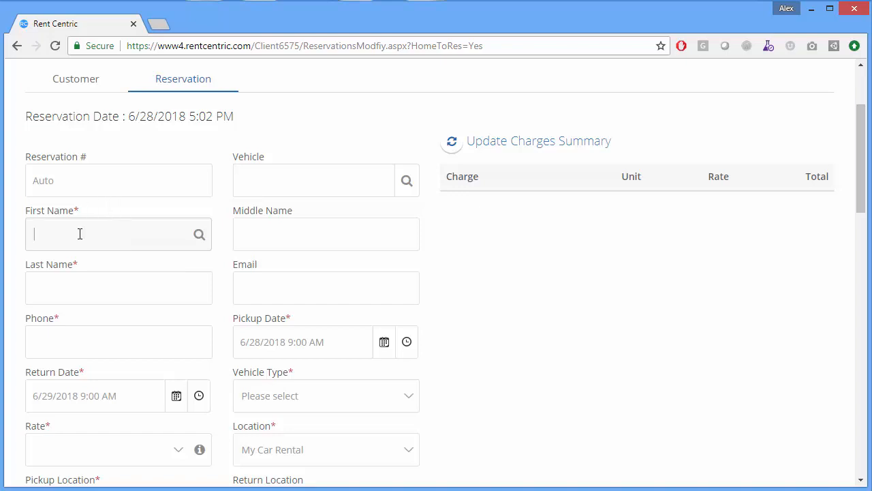
left_click(198, 236)
scroll(197, 236, "down", 1)
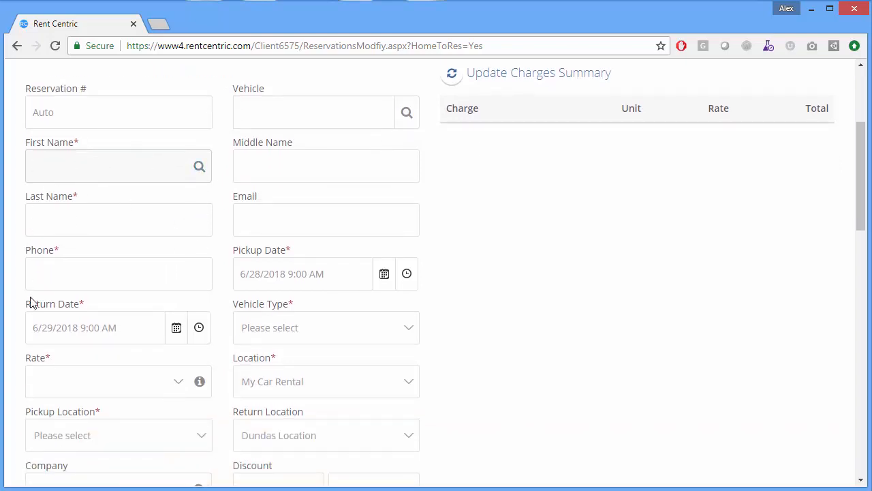
scroll(209, 408, "down", 1)
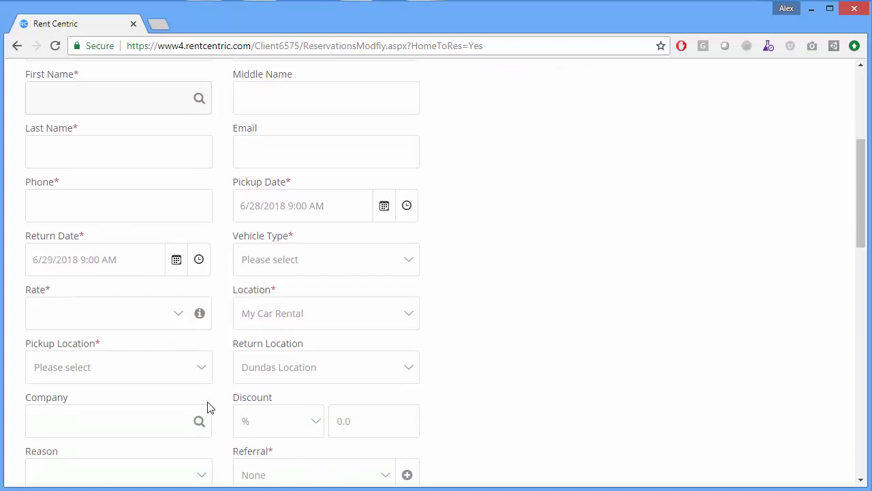
scroll(209, 407, "down", 1)
scroll(293, 355, "down", 4)
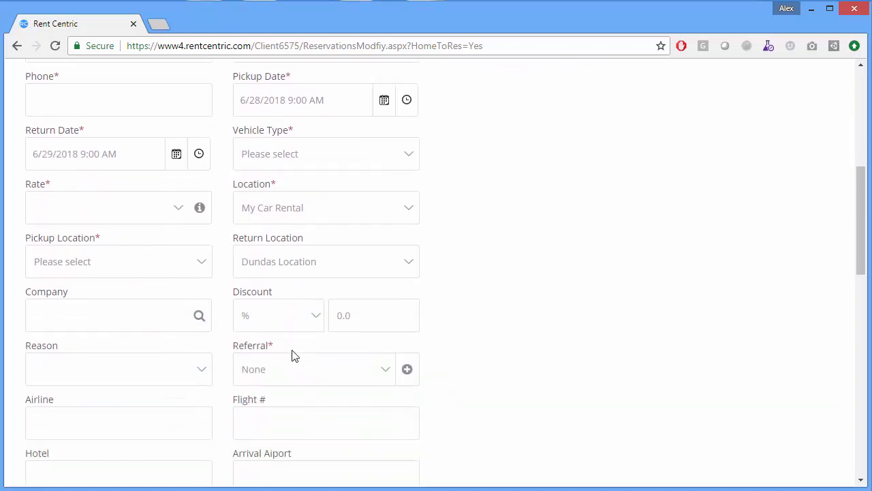
scroll(293, 350, "down", 4)
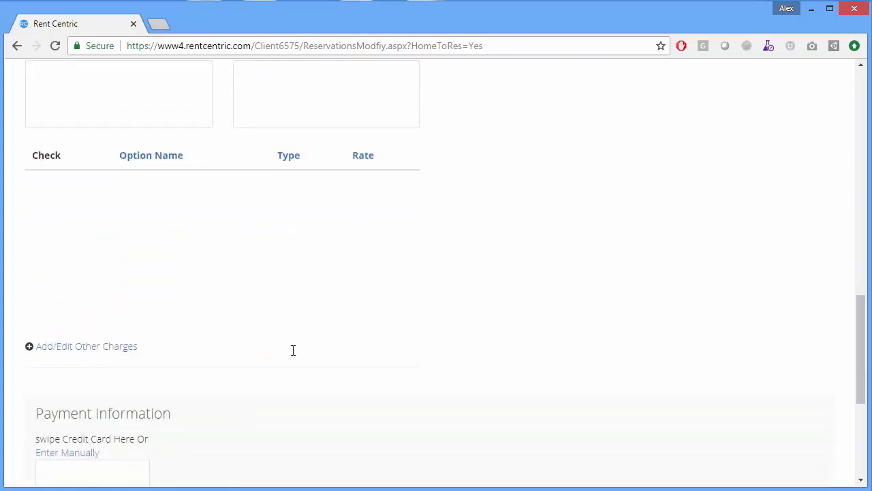
scroll(293, 350, "up", 1)
scroll(292, 354, "down", 5)
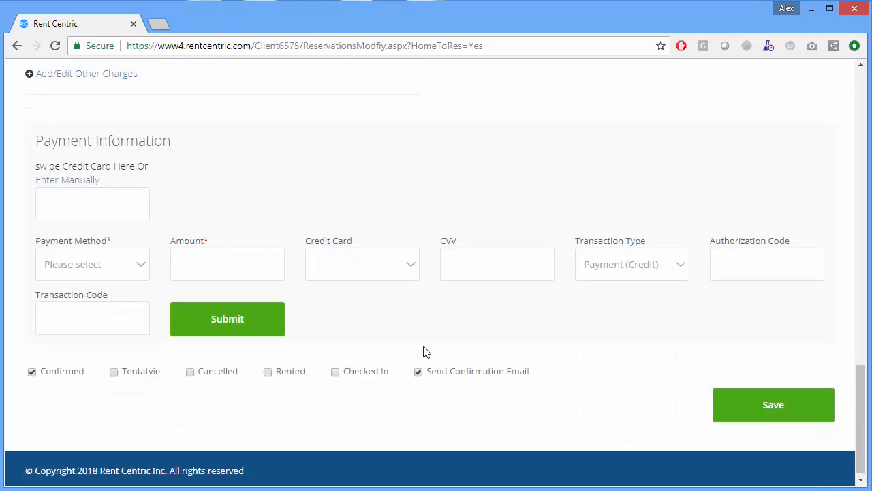
scroll(749, 405, "up", 12)
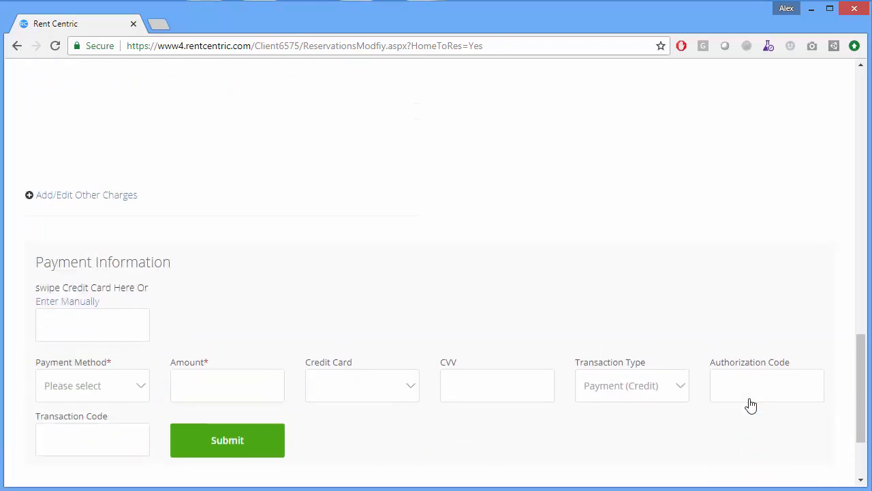
scroll(750, 405, "up", 5)
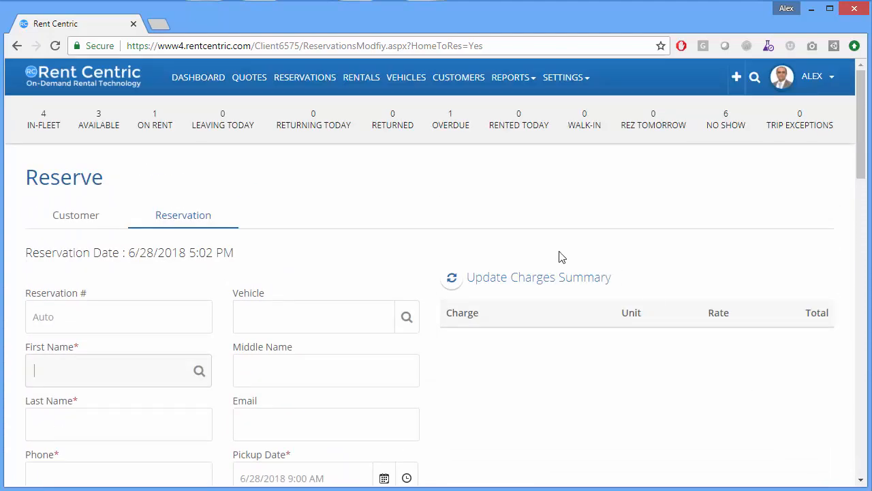
Start a new quote and set its return date to 7/3/2018
left_click(251, 80)
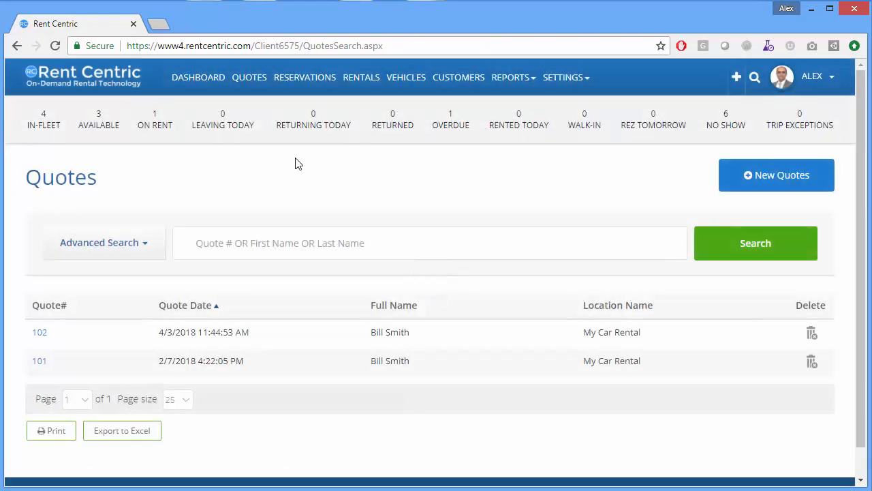
left_click(791, 179)
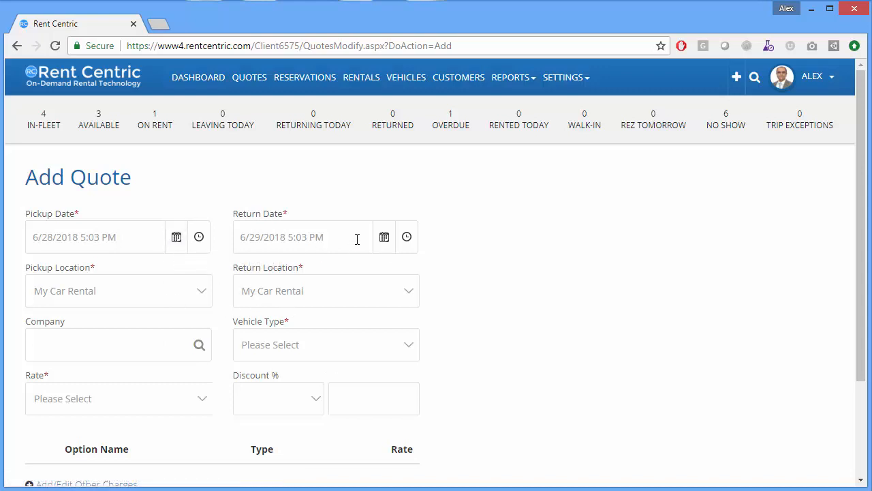
left_click(386, 240)
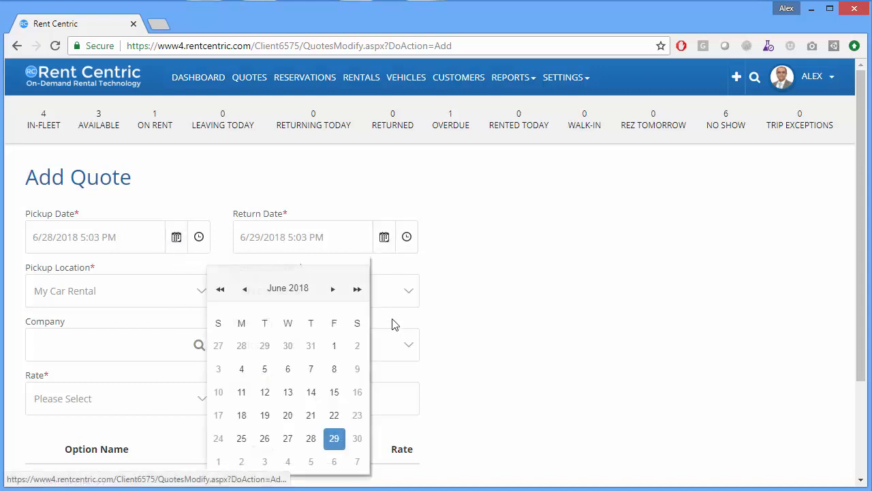
left_click(265, 461)
Set the quote's vehicle type to Economy and its rate to Daily ($39.99)
scroll(287, 161, "down", 1)
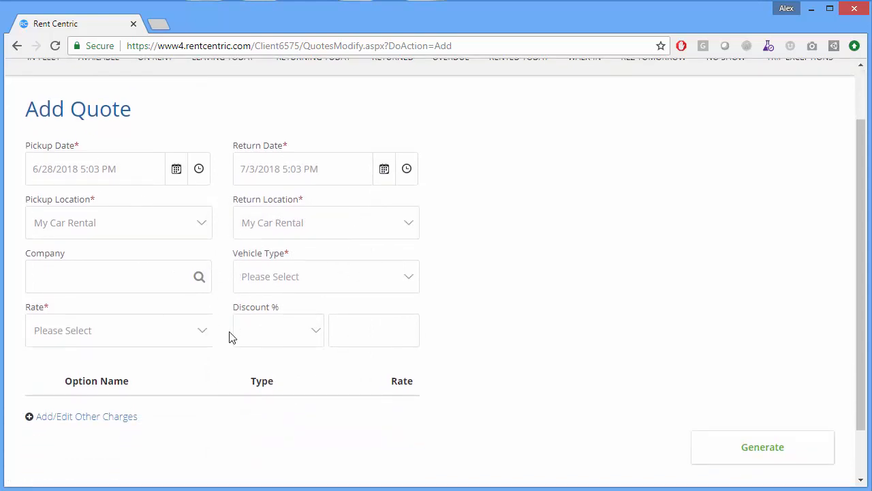
left_click(277, 284)
left_click(284, 355)
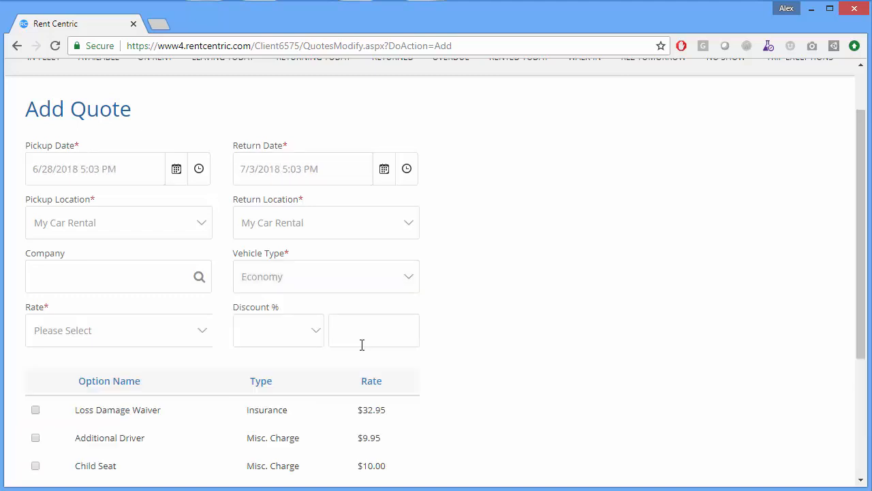
left_click(176, 335)
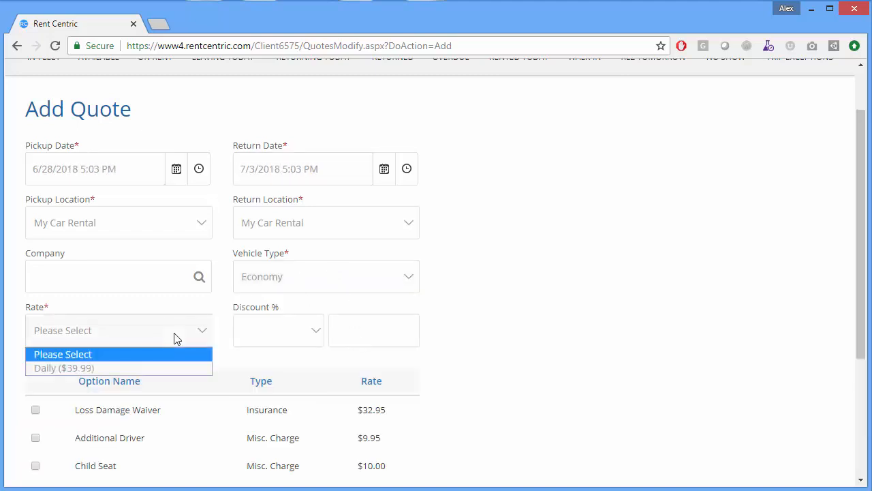
left_click(158, 373)
Add the Loss Damage Waiver and Additional Driver options to the quote
scroll(442, 407, "down", 2)
left_click(36, 273)
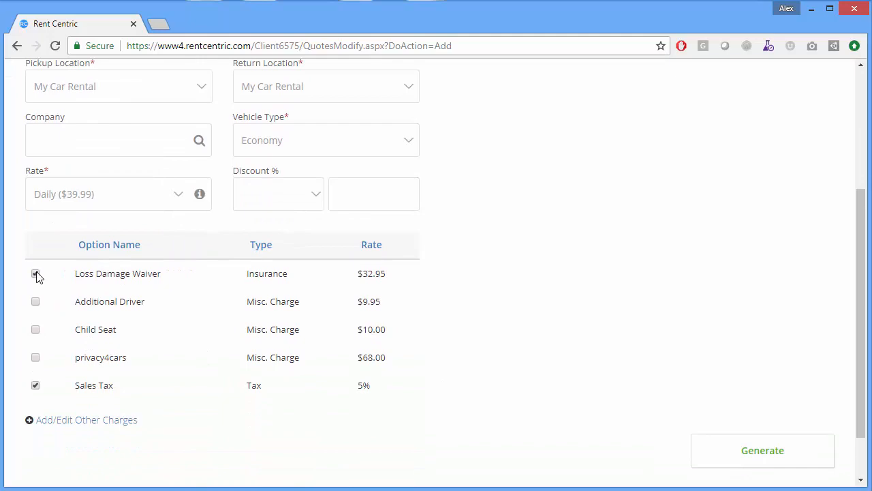
left_click(35, 301)
Generate the quote's charge summary with the available vehicles and save the quote
left_click(705, 453)
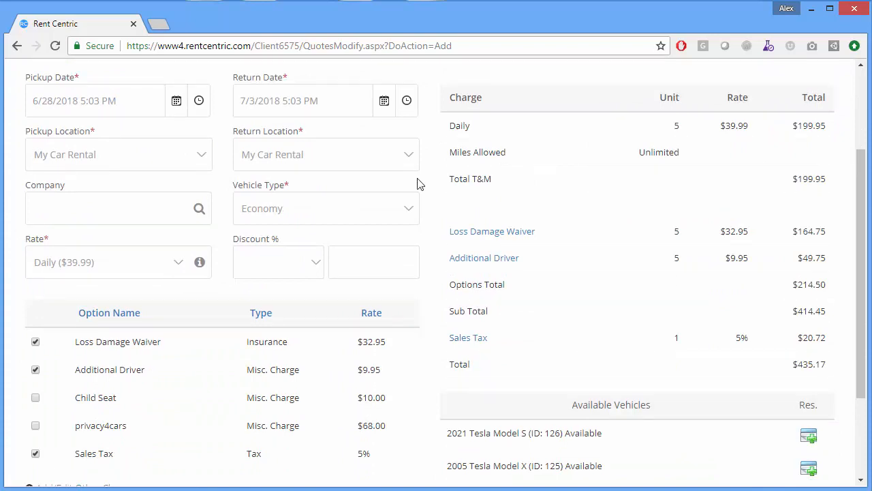
scroll(593, 306, "down", 1)
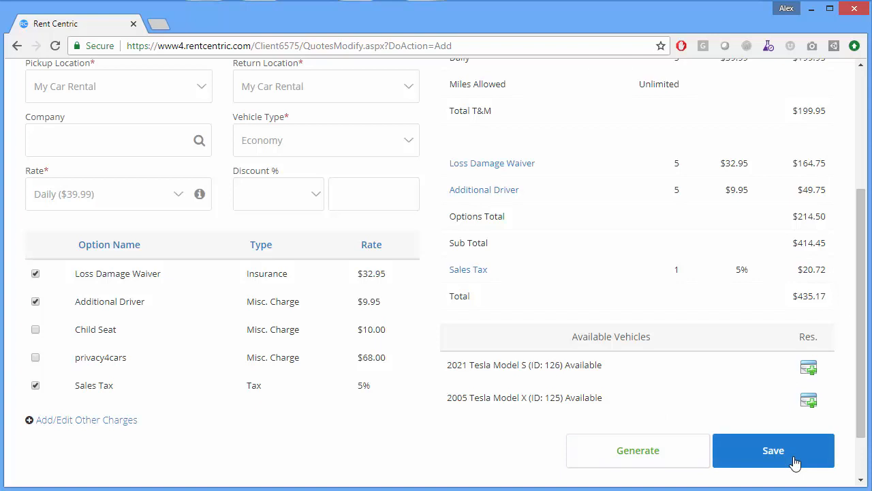
left_click(774, 451)
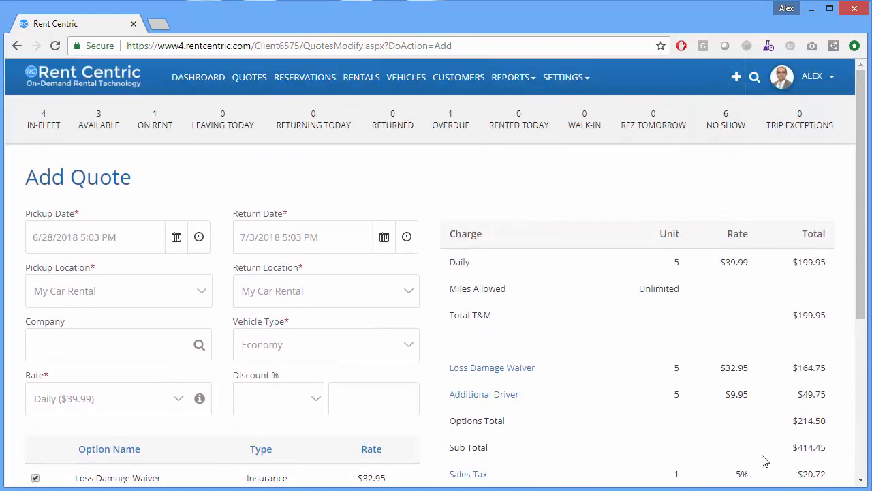
Open the end-rental form for the open rental in the rentals list and set Odometer In to 1001
left_click(360, 79)
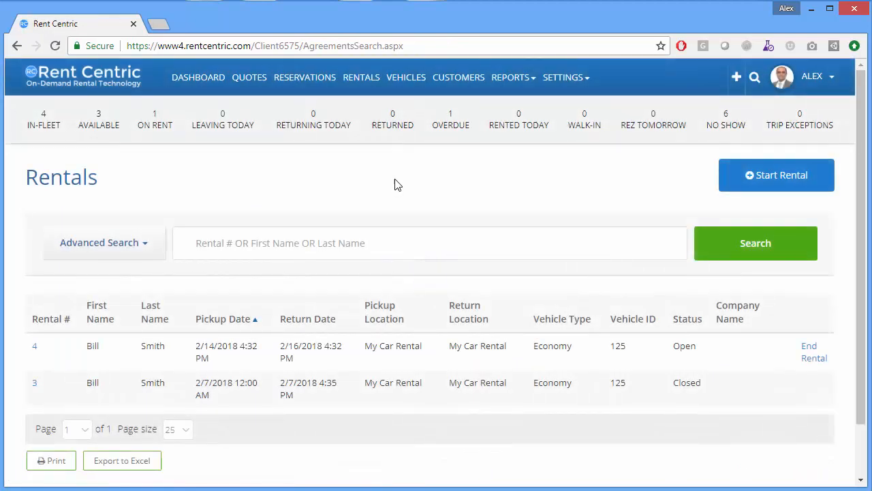
left_click(814, 353)
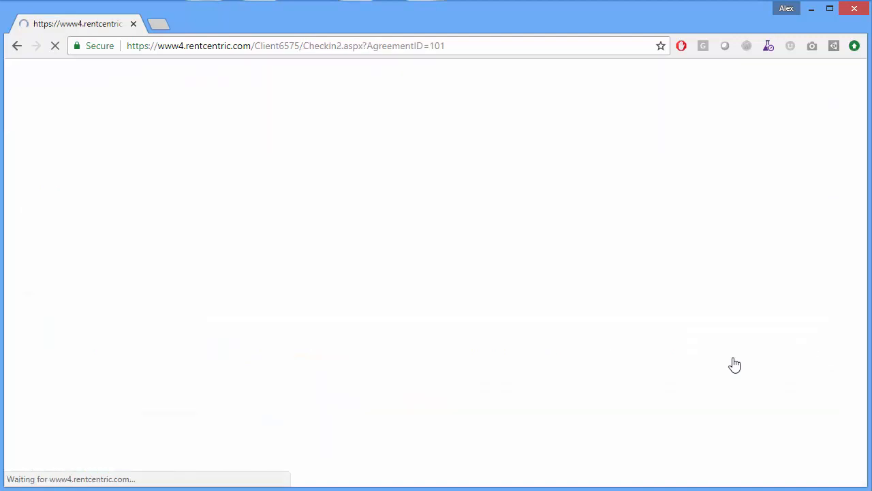
scroll(523, 366, "down", 1)
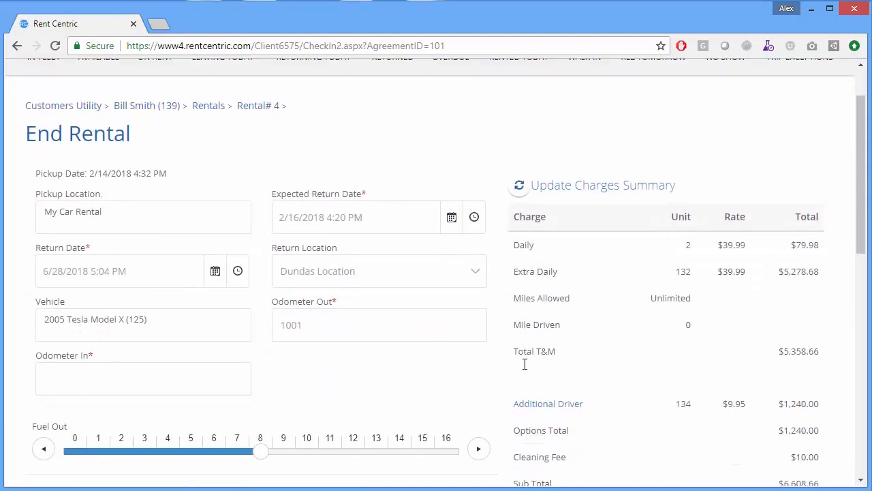
left_click(146, 376)
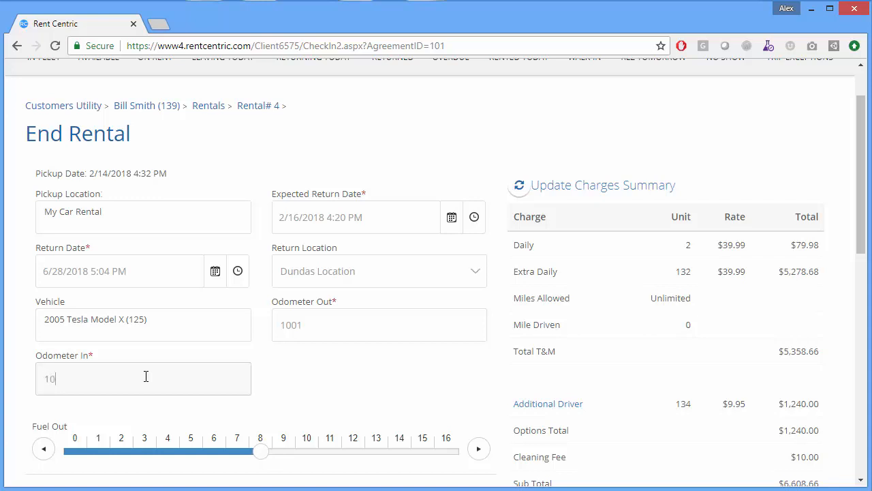
scroll(340, 402, "down", 2)
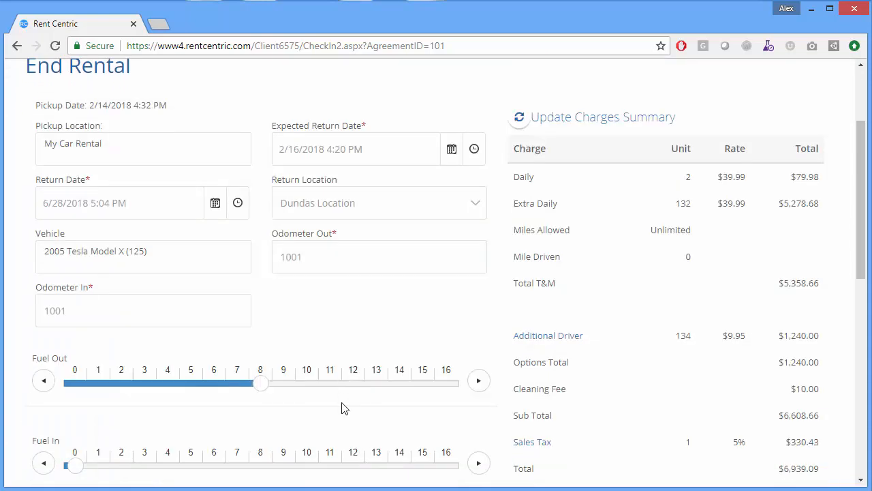
Submit a Visa payment of $6,939.09 for the rental's full balance in the payment information
scroll(763, 400, "down", 2)
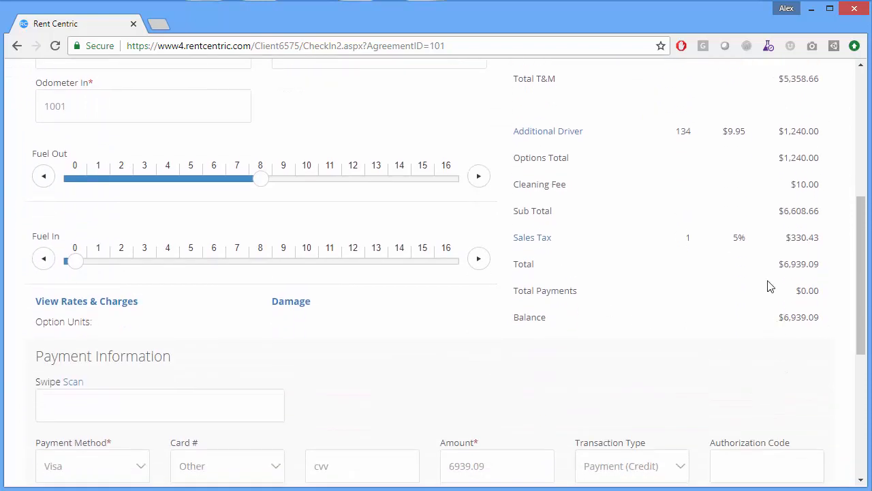
scroll(532, 315, "down", 5)
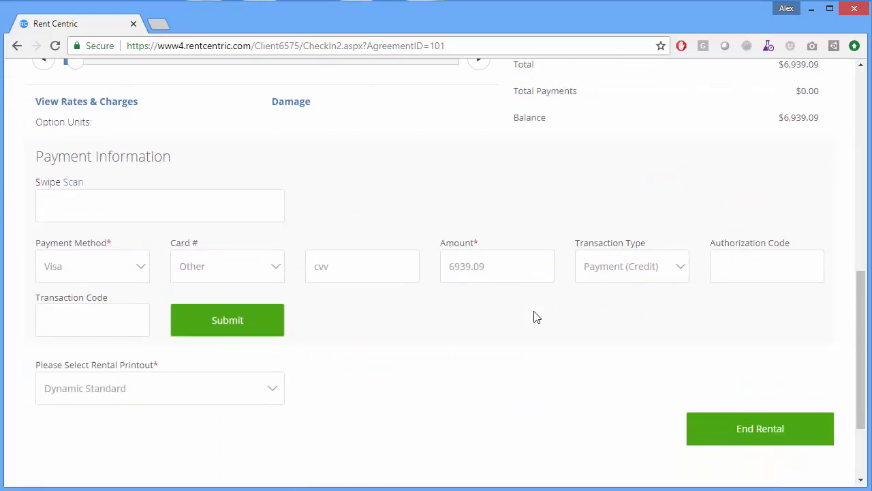
scroll(534, 316, "up", 3)
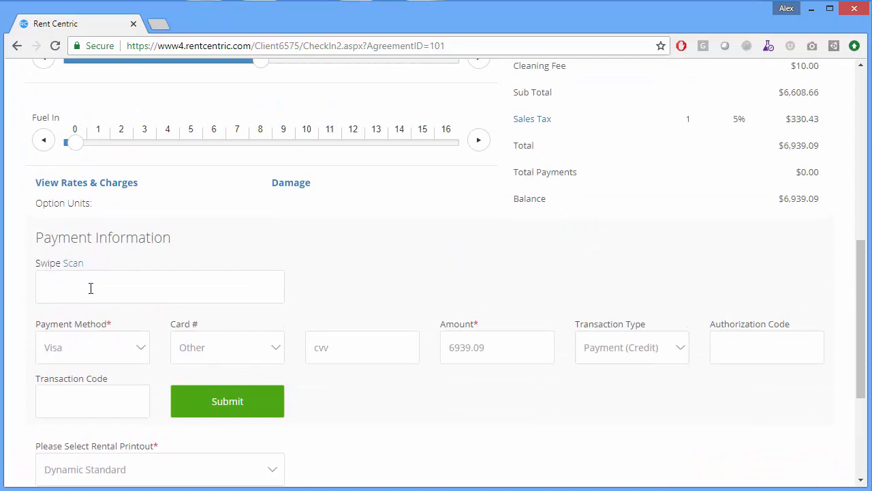
left_click(96, 353)
left_click(97, 353)
left_click(217, 409)
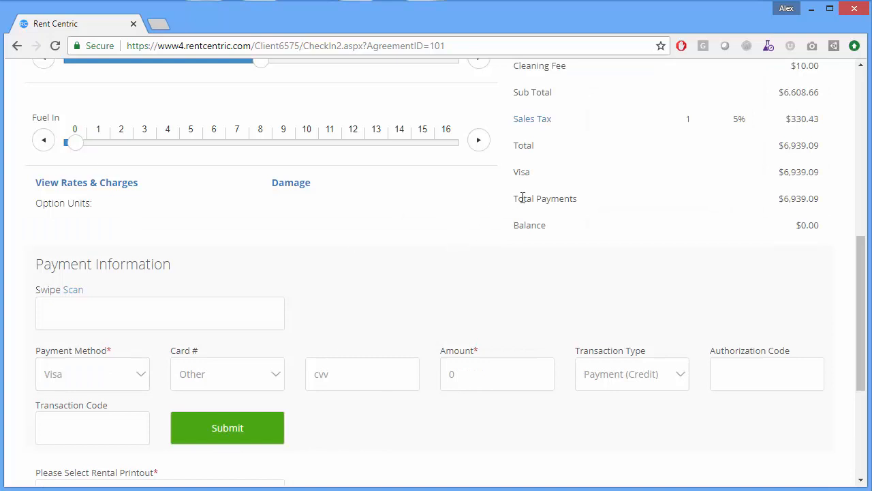
left_click_drag(521, 198, 804, 228)
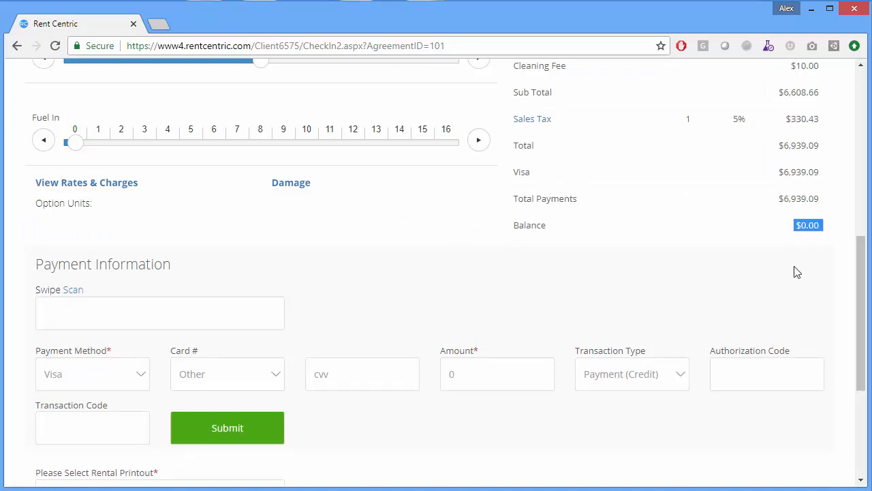
Choose the Standard rental printout, end the rental and review the charges on the resulting agreement
scroll(795, 269, "down", 5)
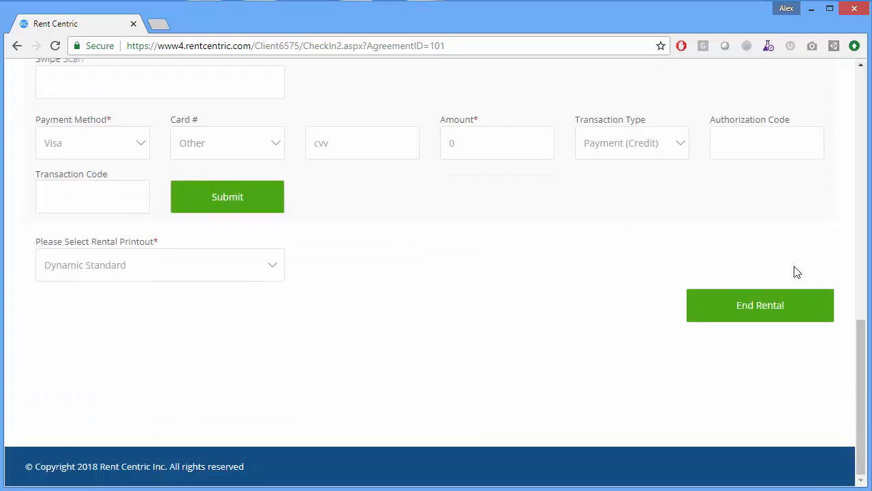
left_click(106, 269)
left_click(106, 268)
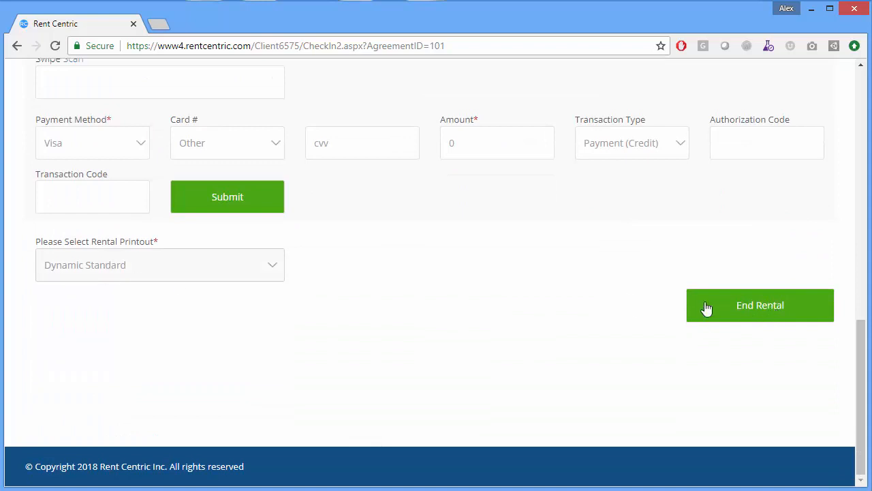
left_click(82, 265)
left_click(72, 367)
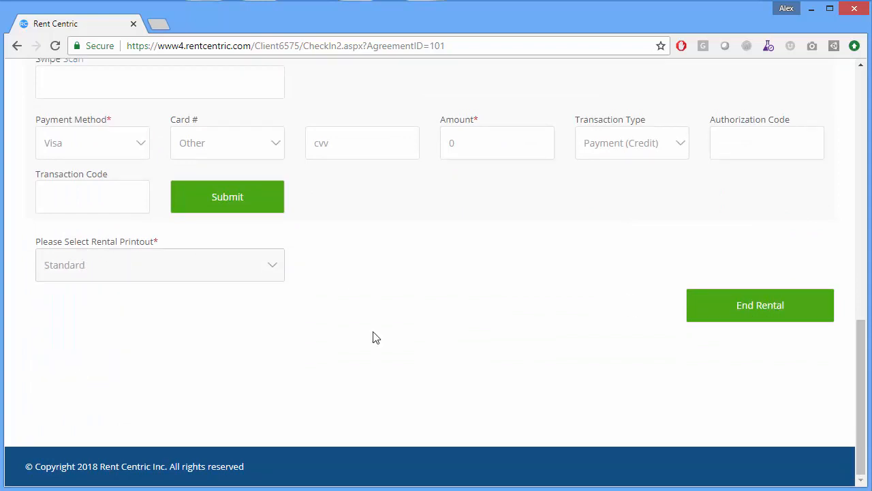
left_click(771, 307)
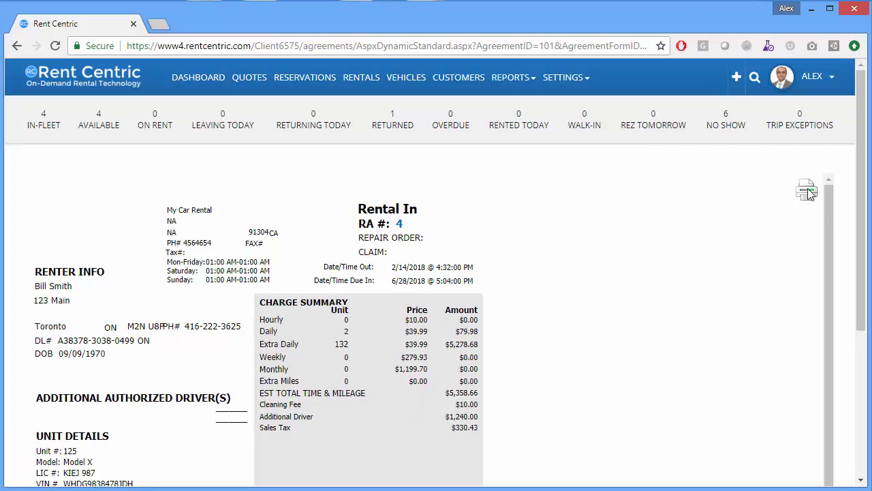
scroll(468, 422, "down", 3)
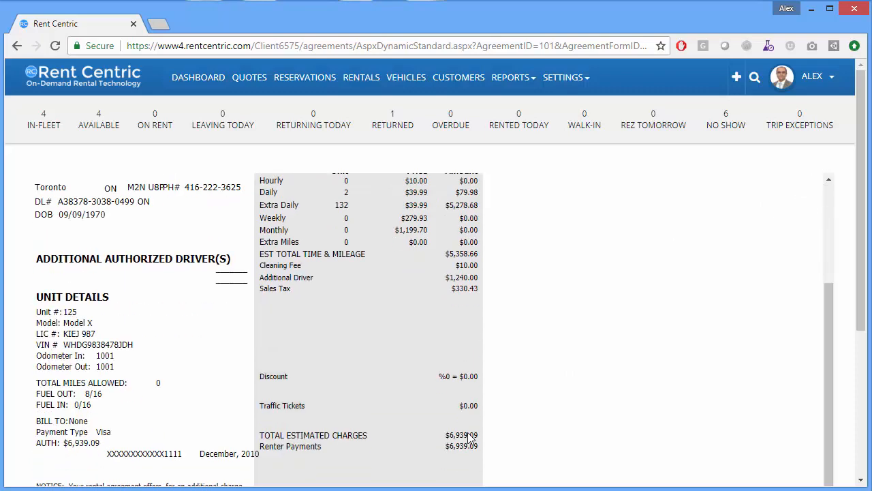
scroll(469, 436, "up", 3)
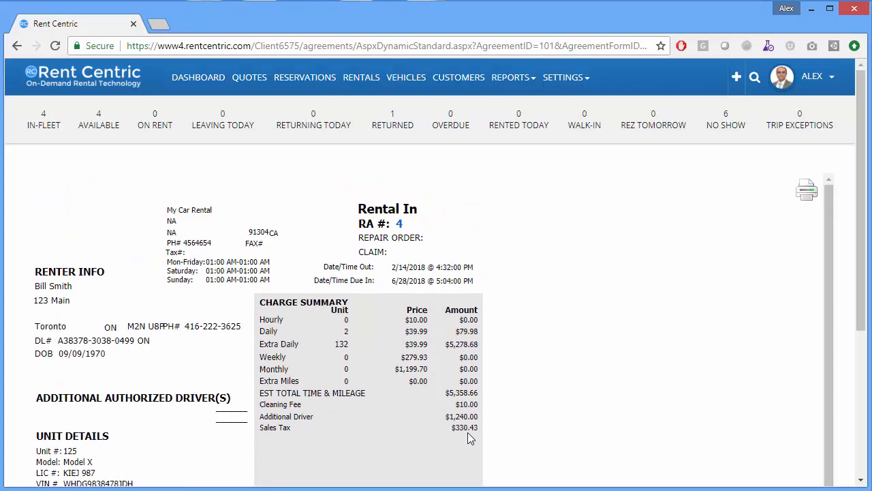
Generate the Daily Business Report from the management reports for the one-day rental close date 6/28/2018
left_click(515, 77)
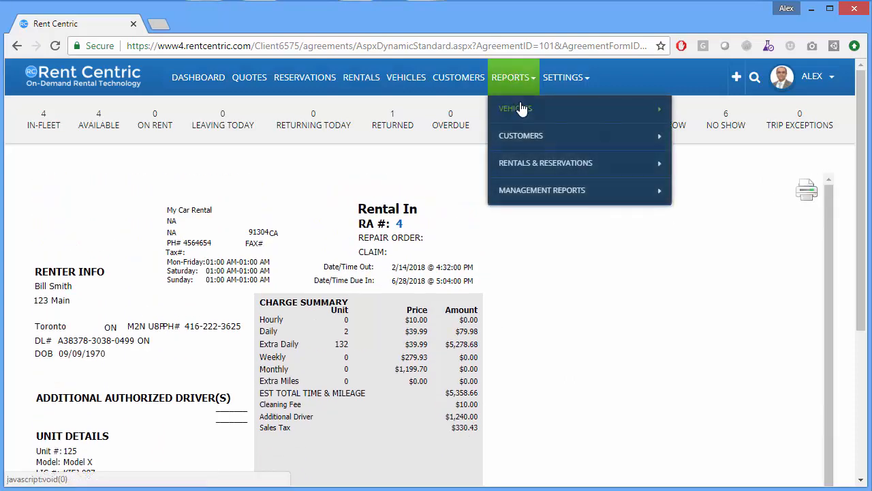
mouse_move(536, 194)
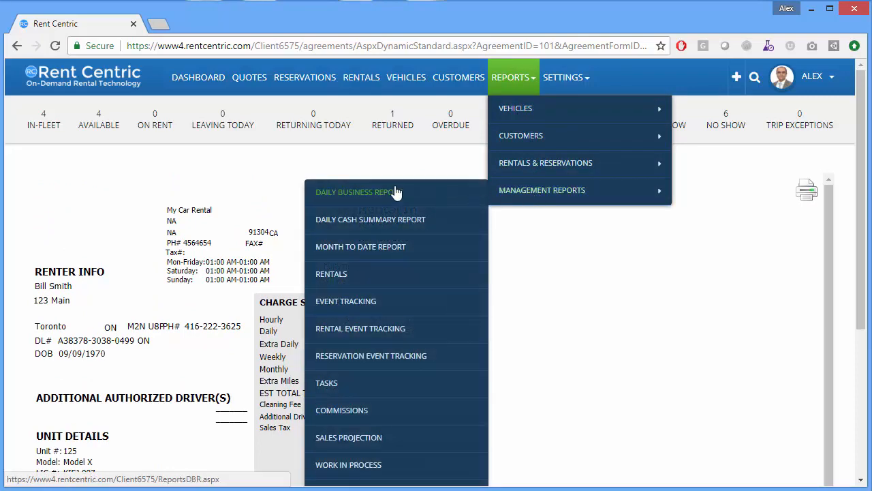
left_click(396, 193)
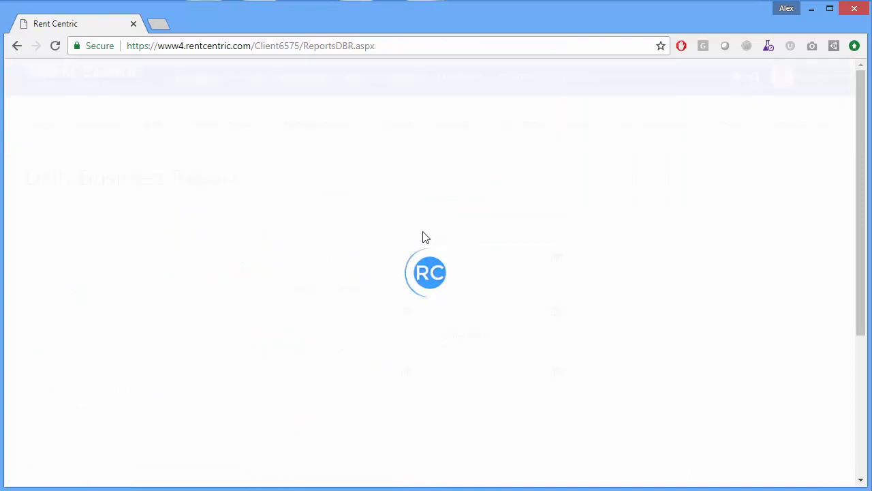
left_click(556, 259)
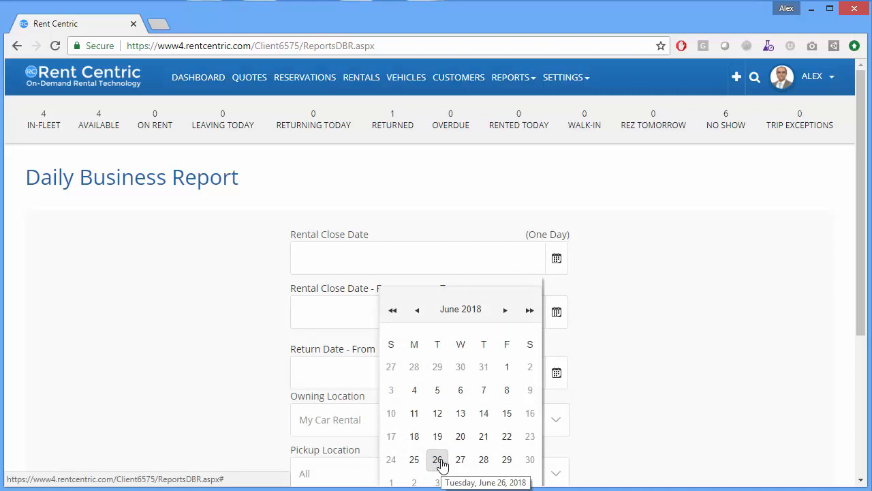
left_click(483, 460)
scroll(660, 380, "down", 1)
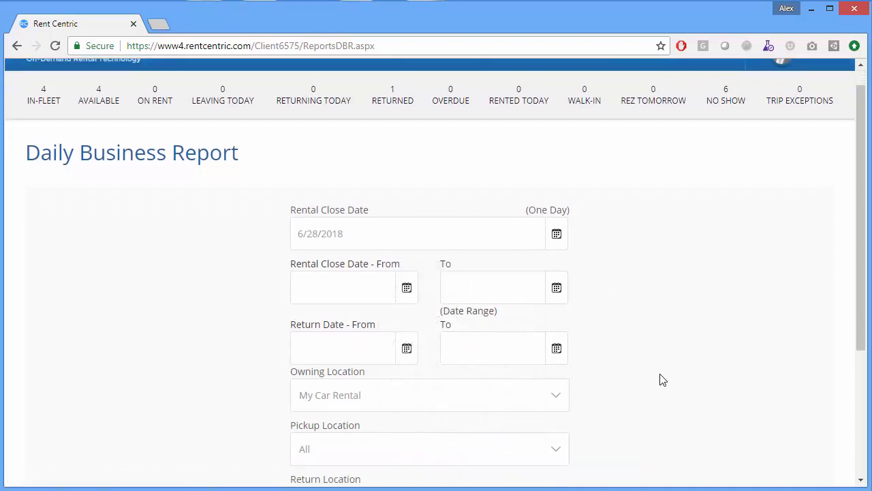
scroll(659, 379, "down", 3)
left_click(747, 404)
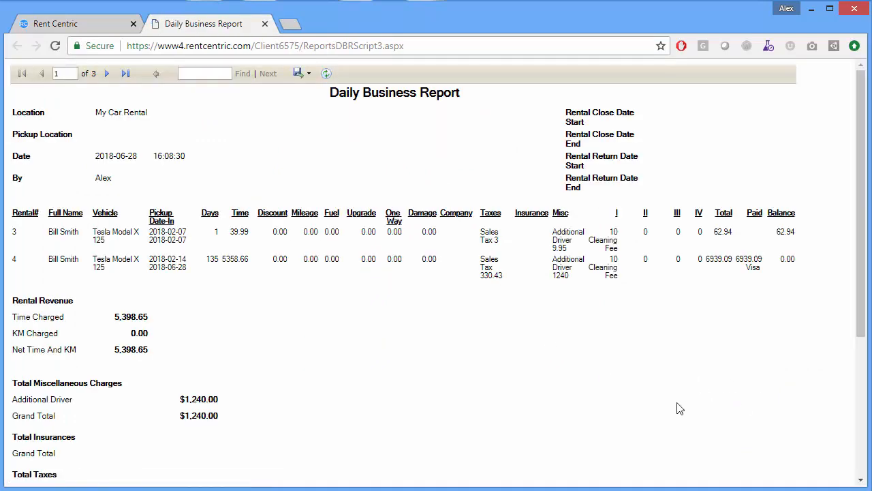
Examine all pages of the Daily Business Report, including rental totals and payment summary, and check the available export formats
scroll(679, 408, "down", 5)
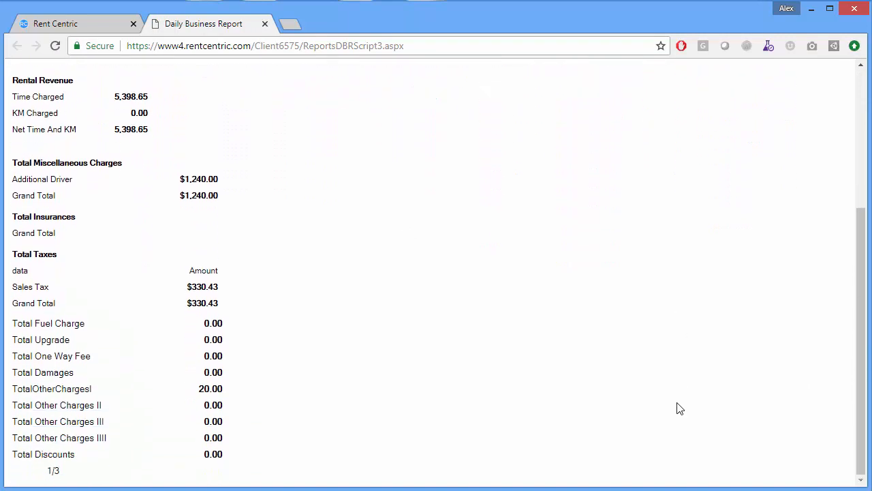
scroll(679, 408, "up", 3)
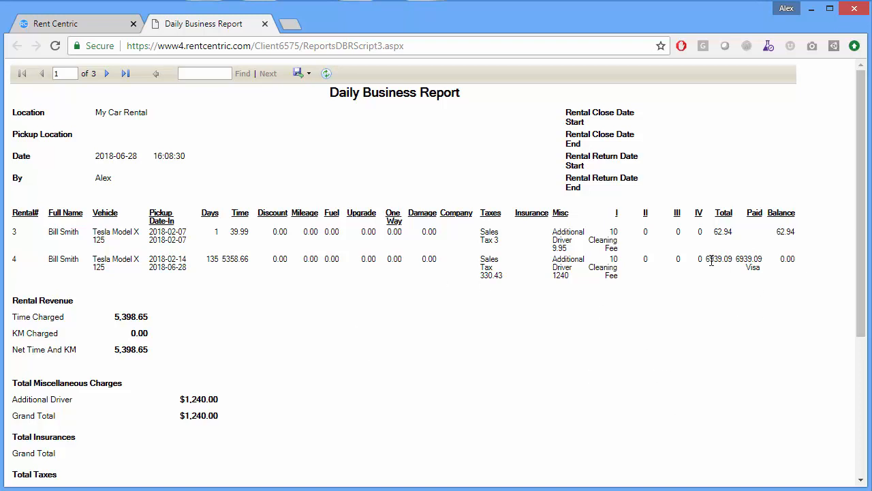
left_click_drag(711, 261, 730, 259)
scroll(342, 353, "down", 2)
scroll(342, 352, "up", 3)
left_click(107, 74)
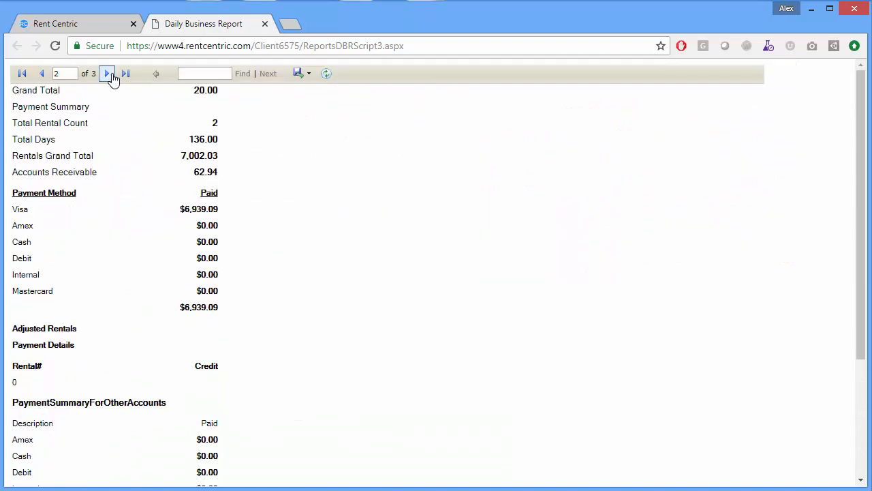
left_click(109, 75)
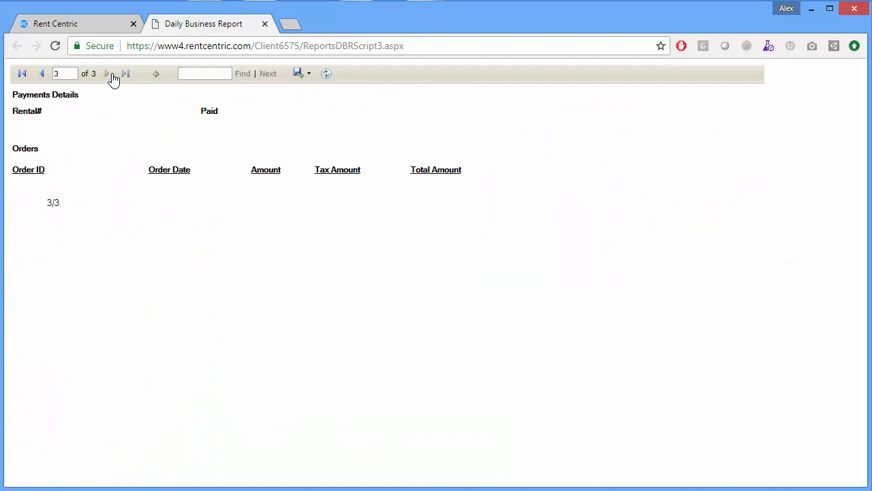
left_click(40, 74)
left_click(23, 73)
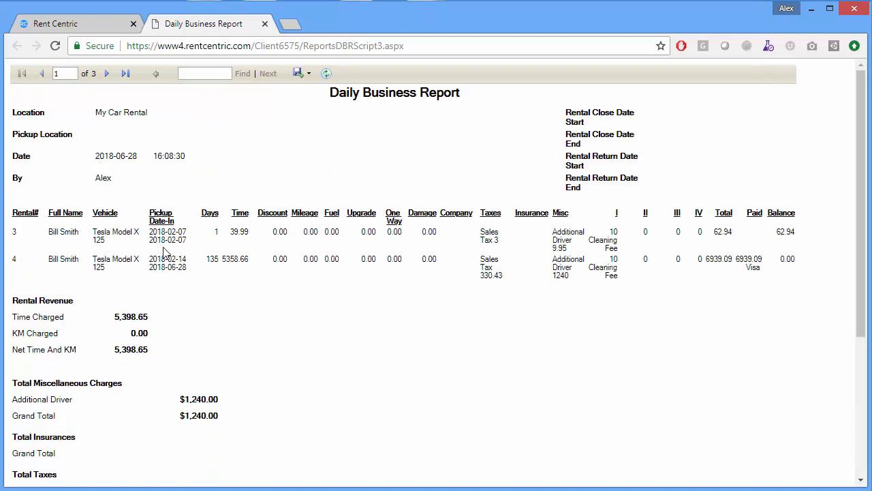
left_click(302, 74)
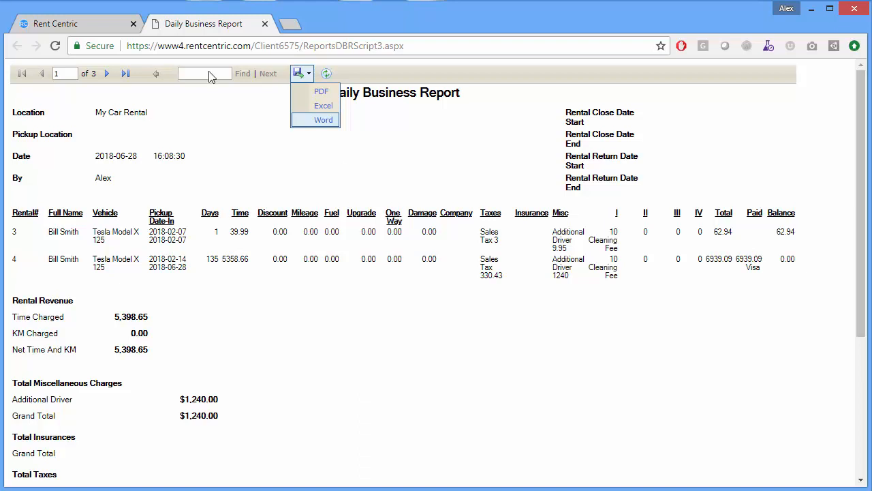
Return to the report form and generate the Vehicle Summary report for the My Car Rental location with the default filters
left_click(75, 23)
scroll(579, 268, "up", 4)
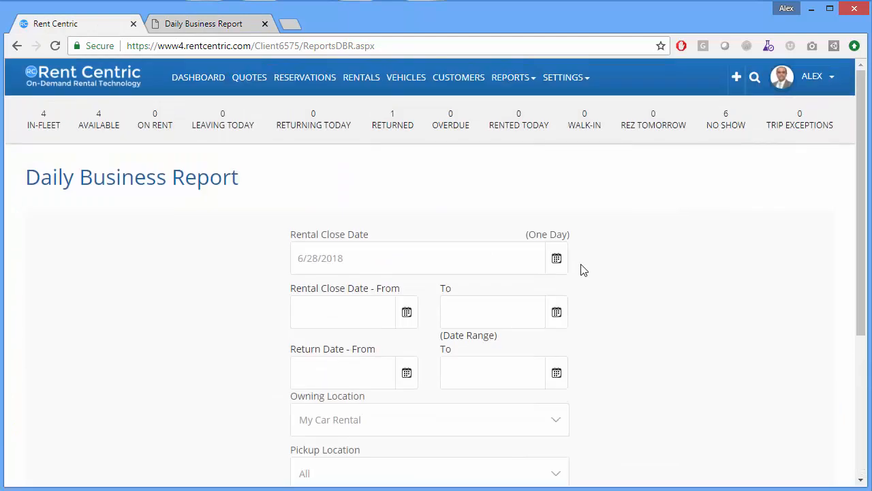
left_click(507, 80)
mouse_move(607, 116)
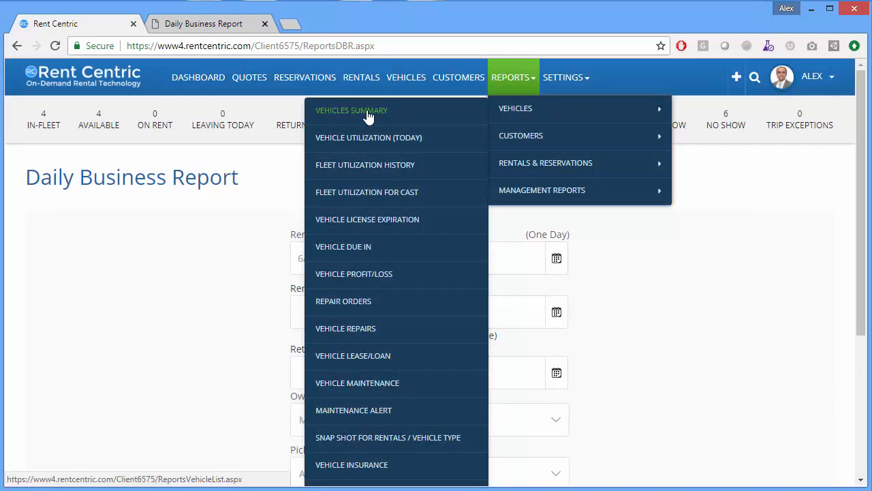
left_click(346, 111)
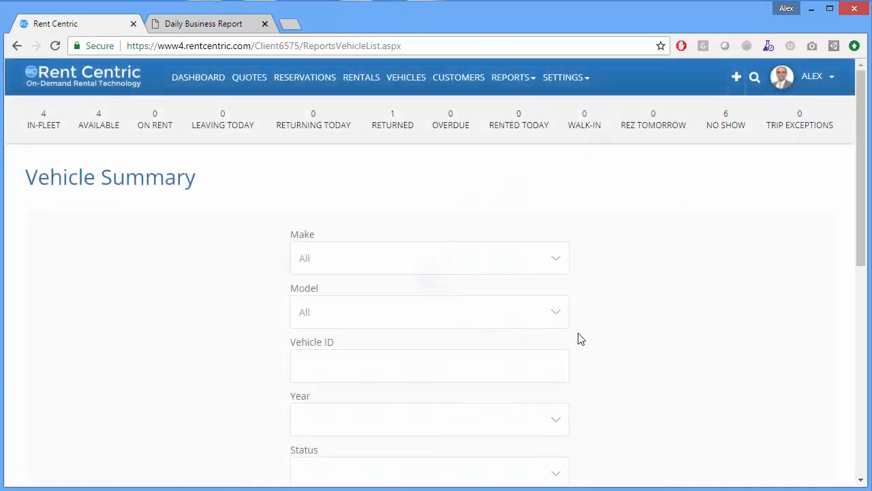
scroll(346, 243, "down", 2)
scroll(487, 366, "down", 4)
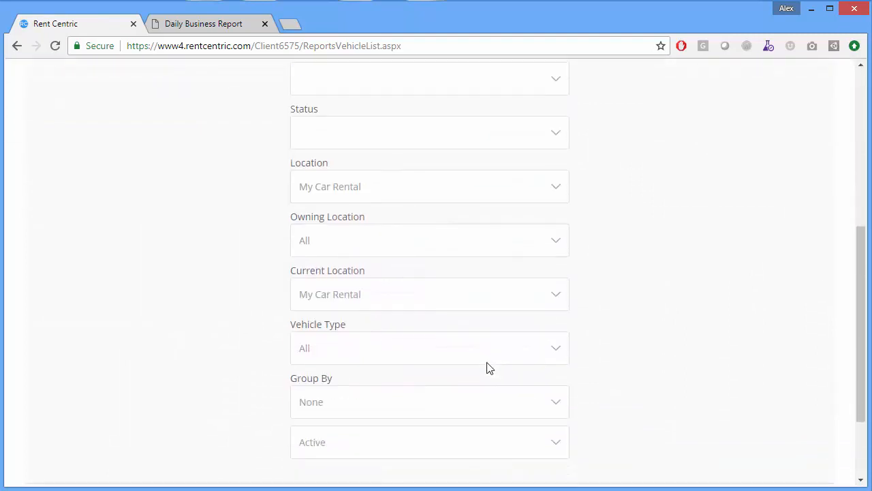
scroll(487, 368, "down", 1)
left_click(722, 394)
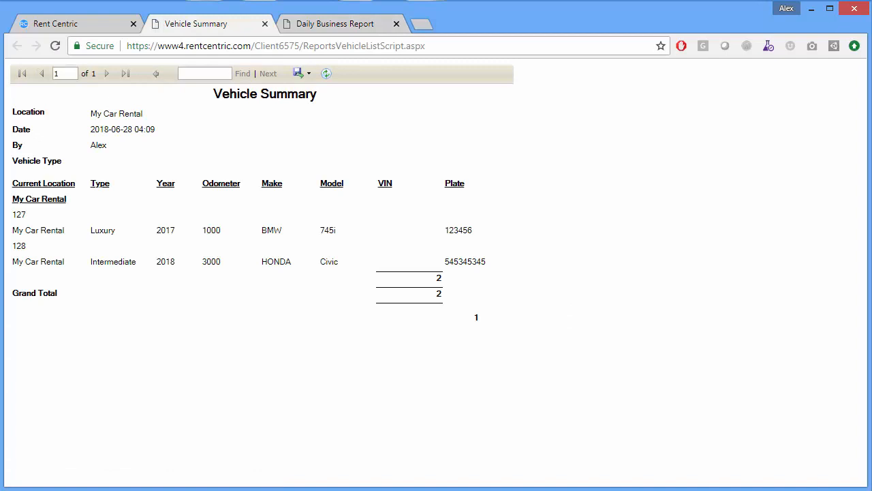
Leave the Vehicle Summary report and return to the Rent Centric dashboard
left_click(39, 25)
scroll(274, 282, "up", 10)
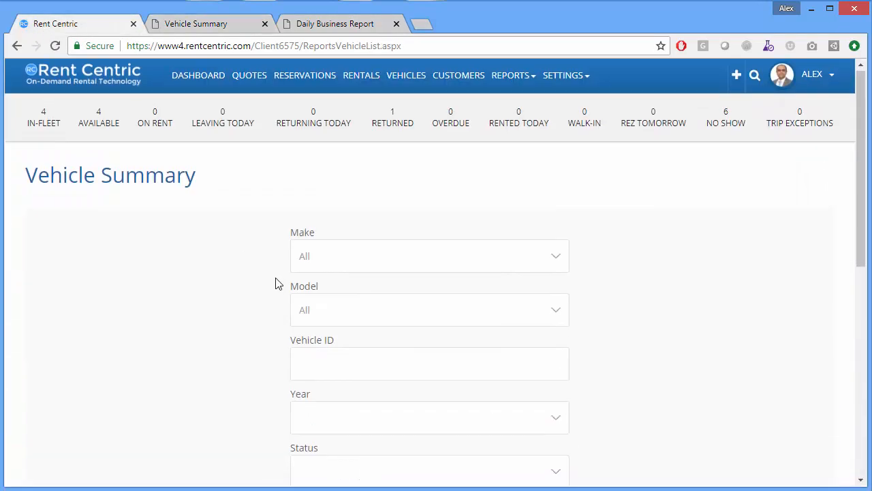
left_click(196, 79)
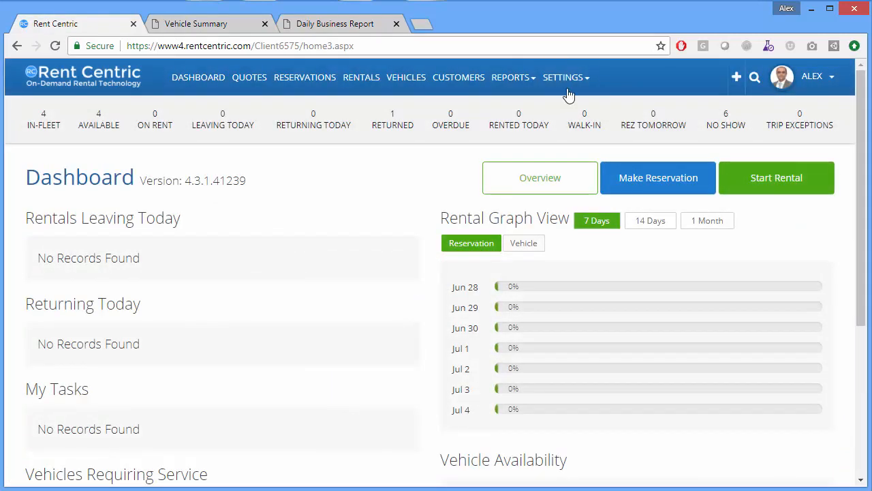
Examine the settings options for location information, users, rates, company, data import tools, payments, and rental contracts and invoices
mouse_move(569, 78)
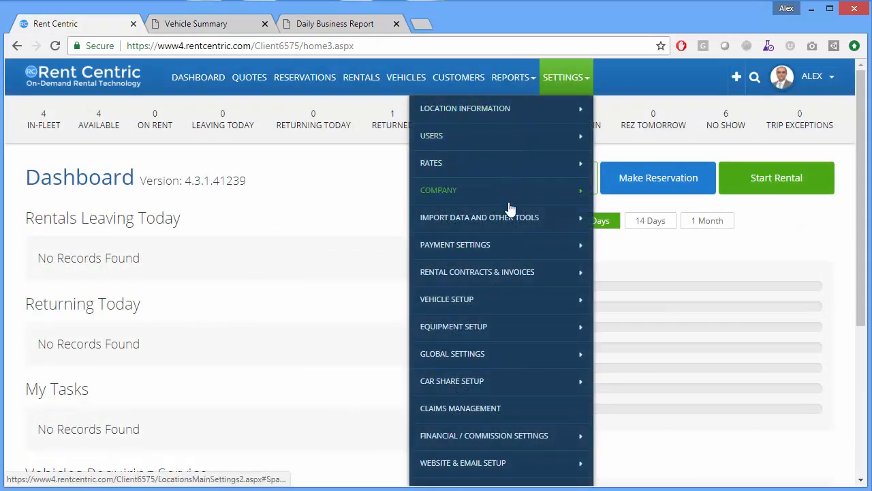
mouse_move(502, 113)
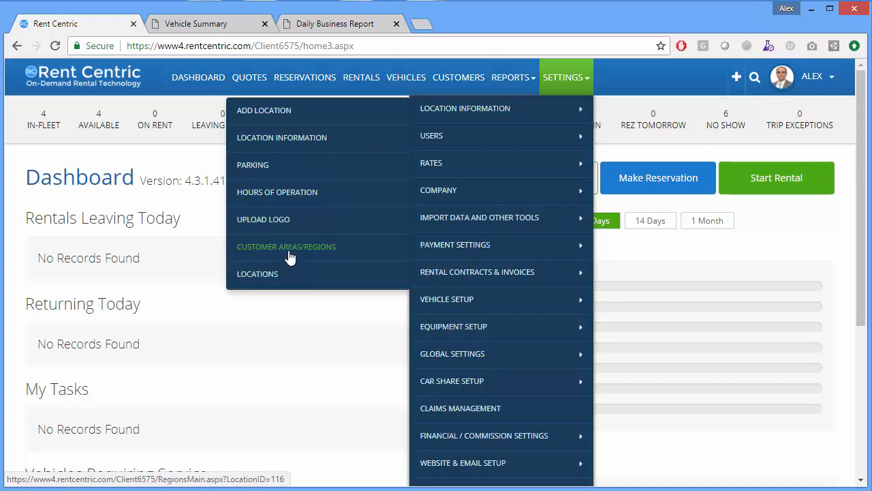
mouse_move(444, 136)
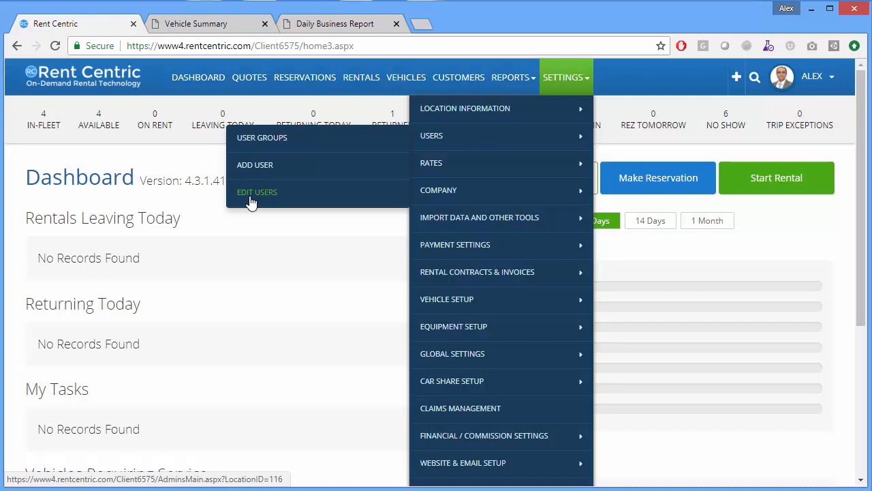
mouse_move(472, 168)
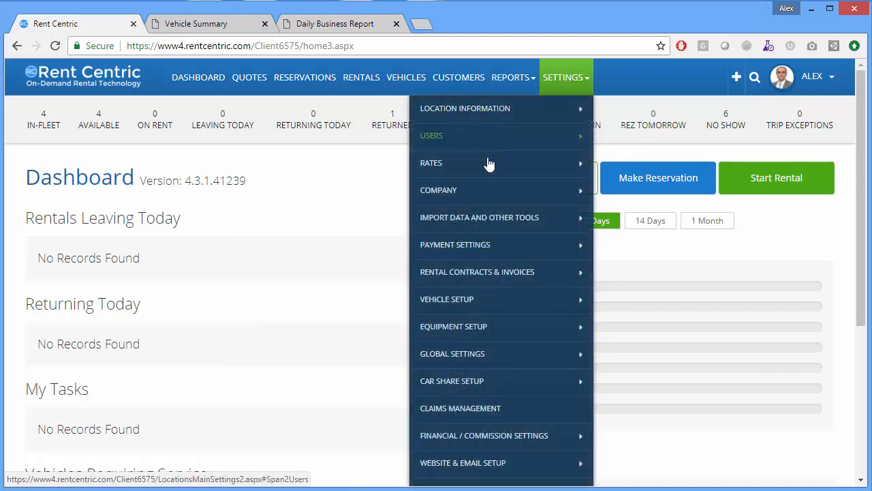
mouse_move(467, 197)
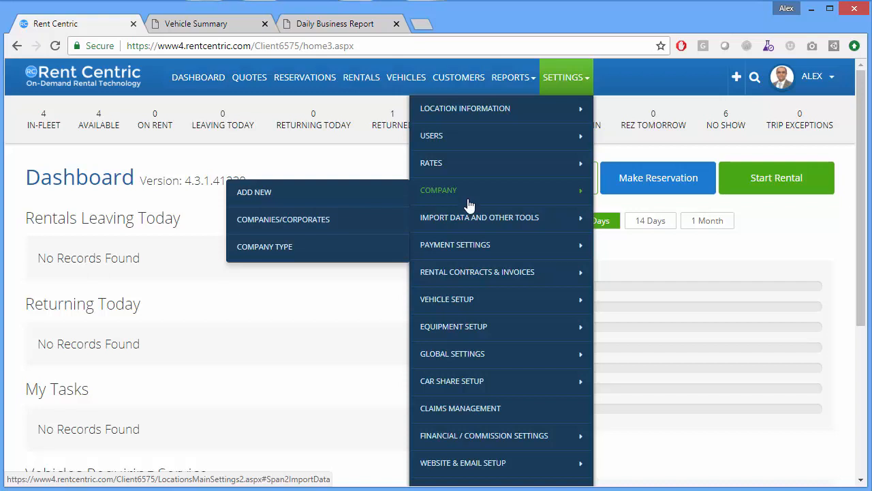
mouse_move(471, 225)
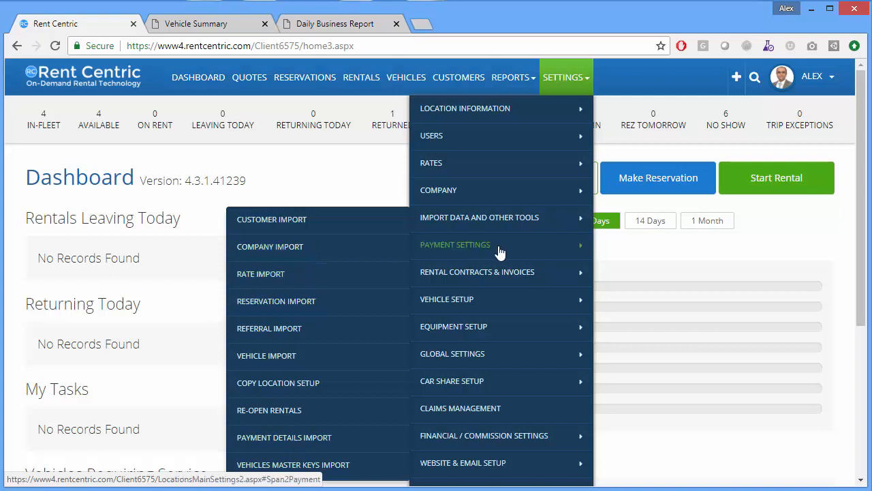
mouse_move(496, 252)
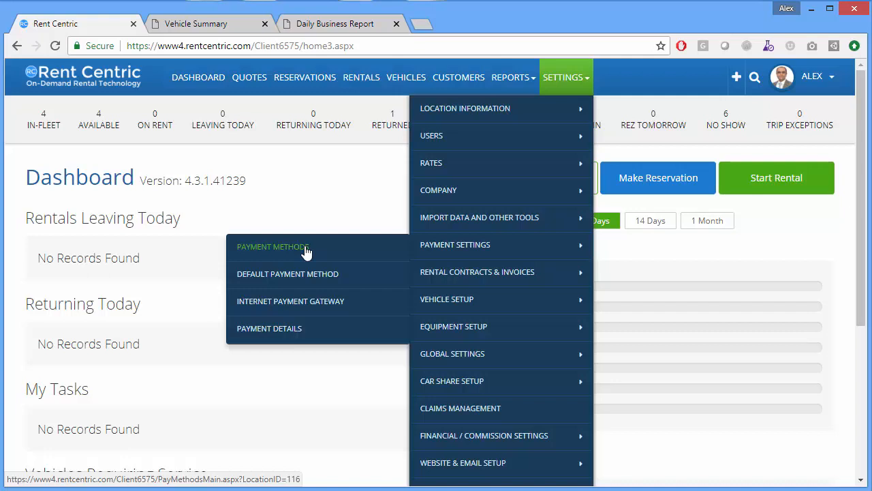
mouse_move(486, 283)
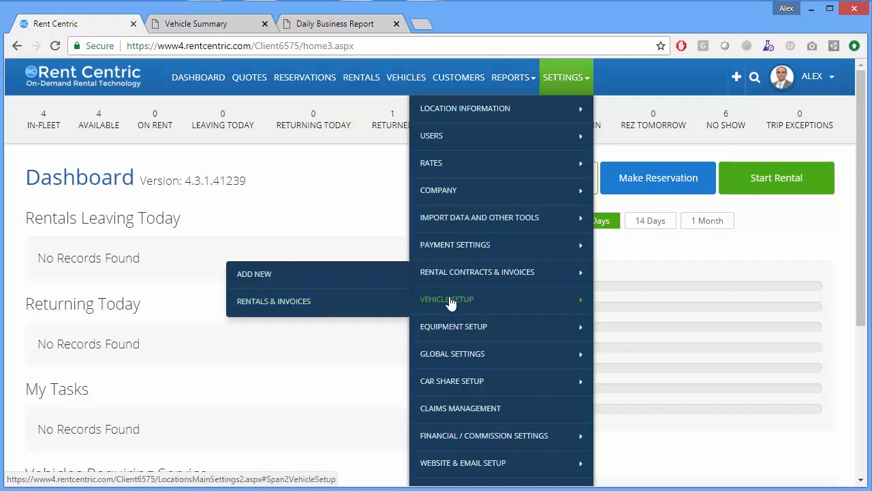
Examine the settings options for vehicles, equipment, global settings, car share, website and email, SMS, point of sale and email marketing
mouse_move(451, 302)
scroll(451, 302, "down", 2)
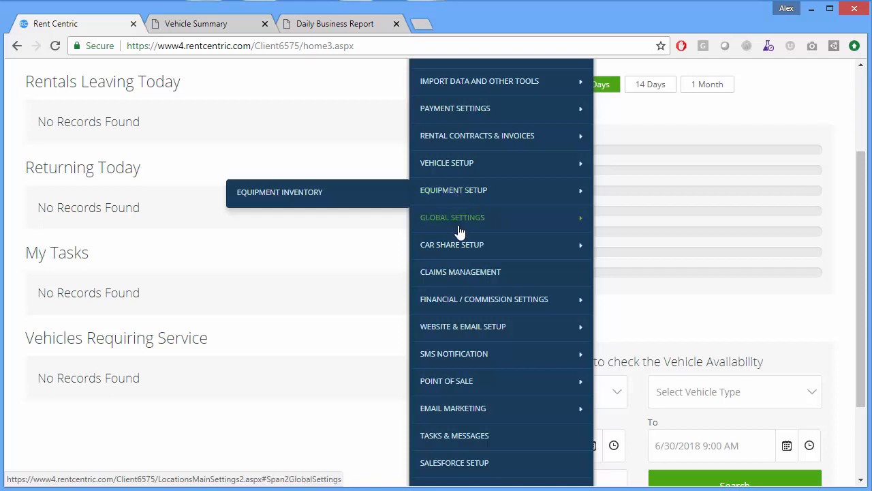
mouse_move(460, 232)
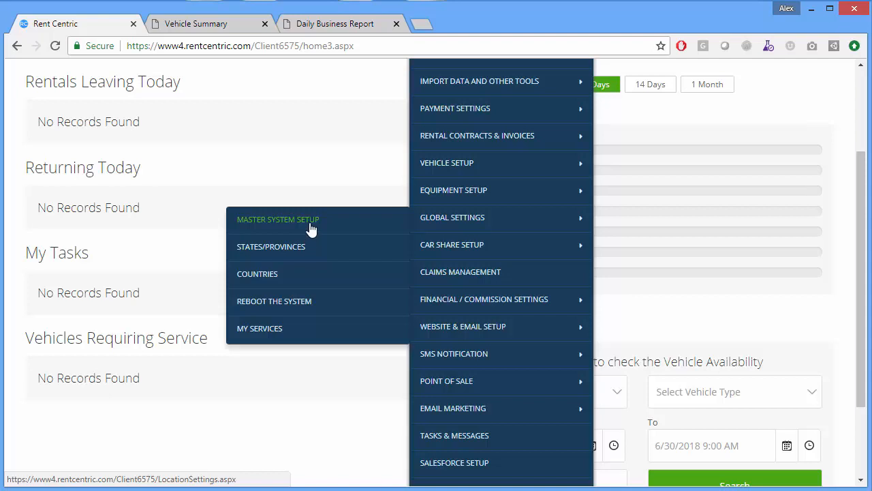
mouse_move(434, 259)
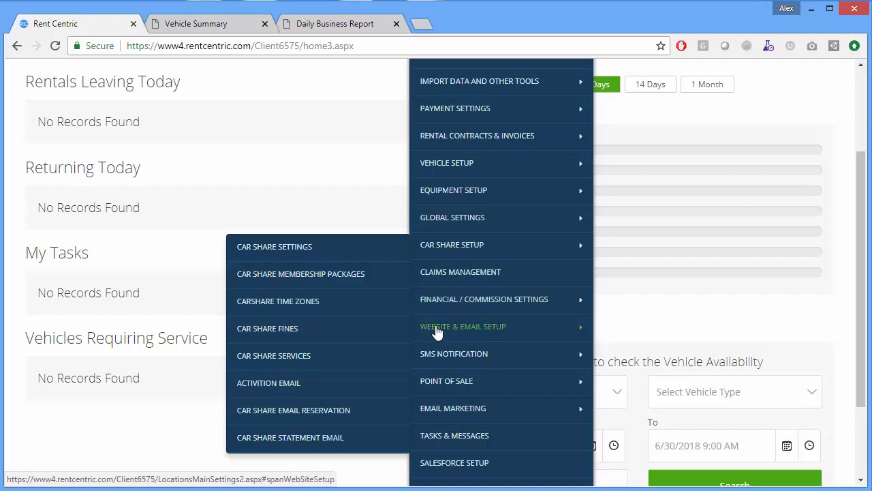
mouse_move(438, 329)
scroll(357, 336, "down", 1)
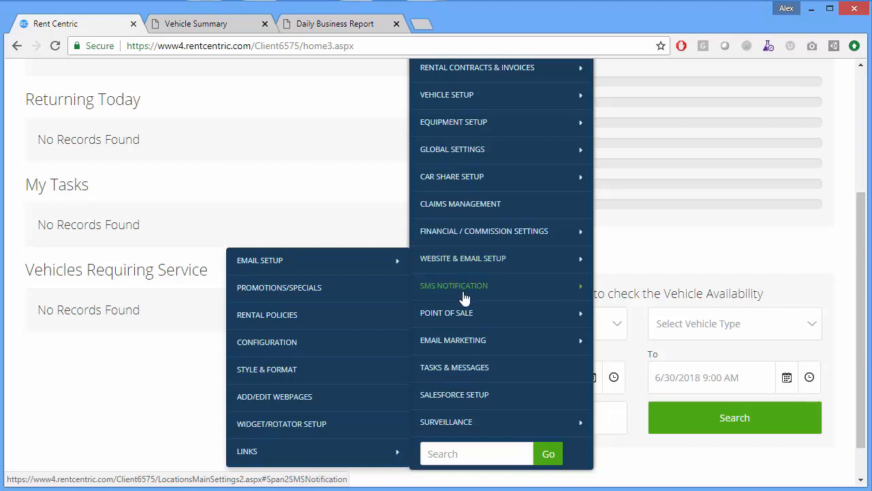
mouse_move(464, 298)
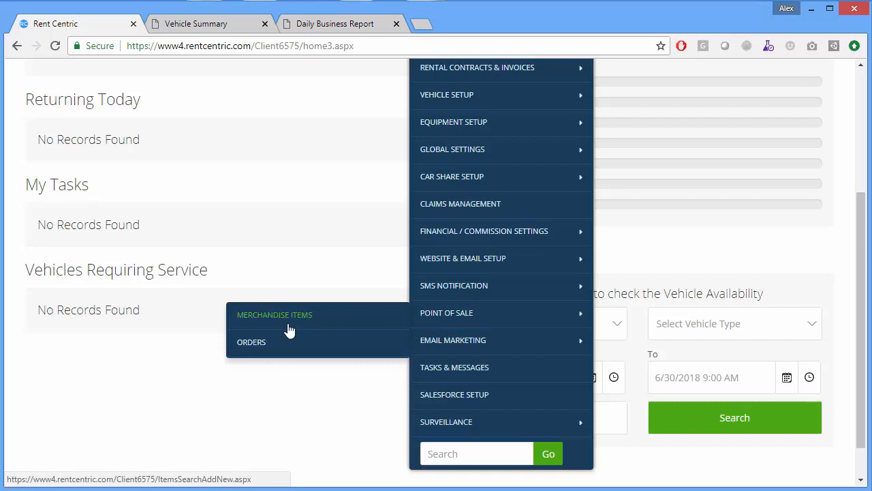
mouse_move(448, 349)
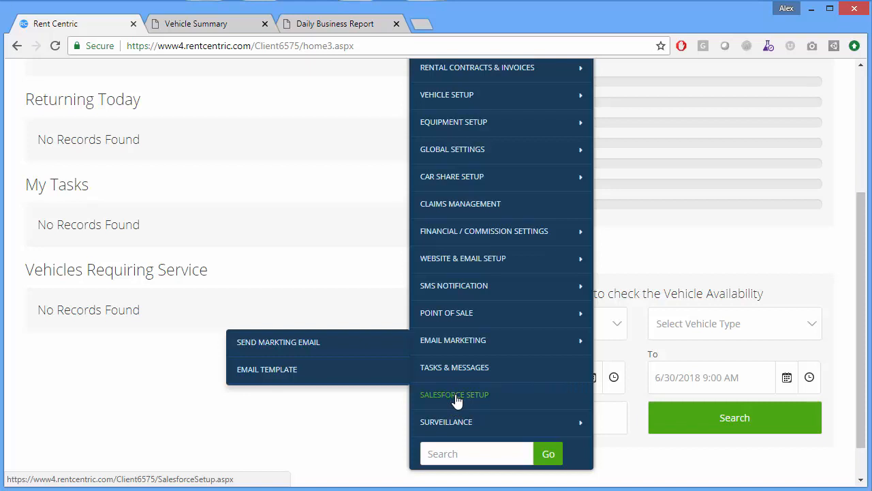
Check the settings search field, look over the full list of settings categories once more and close it
left_click(475, 454)
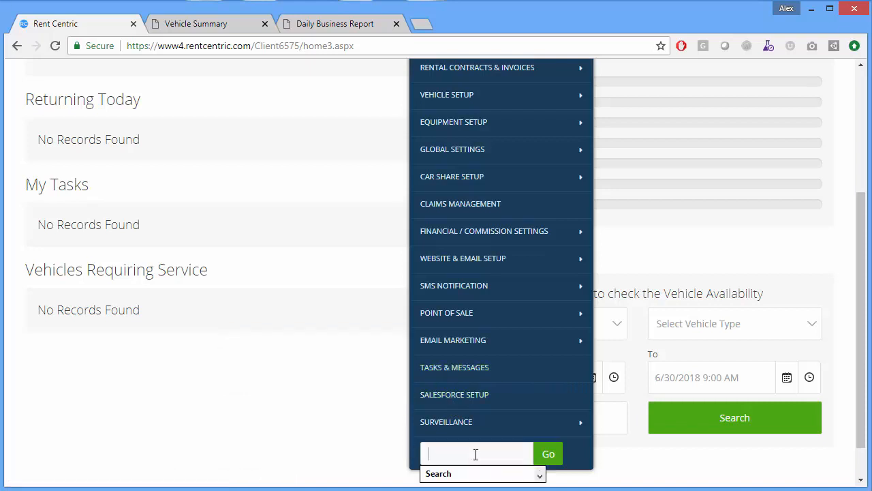
scroll(476, 454, "up", 3)
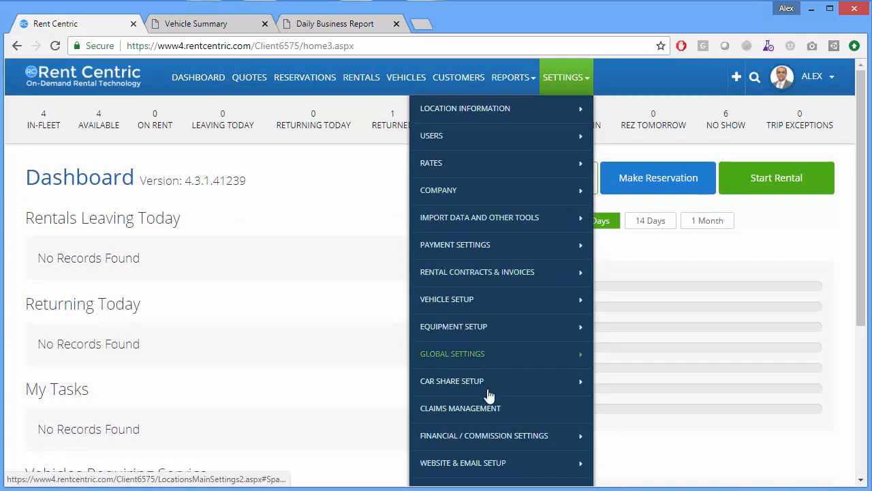
scroll(486, 396, "down", 1)
scroll(486, 395, "down", 4)
scroll(492, 253, "up", 4)
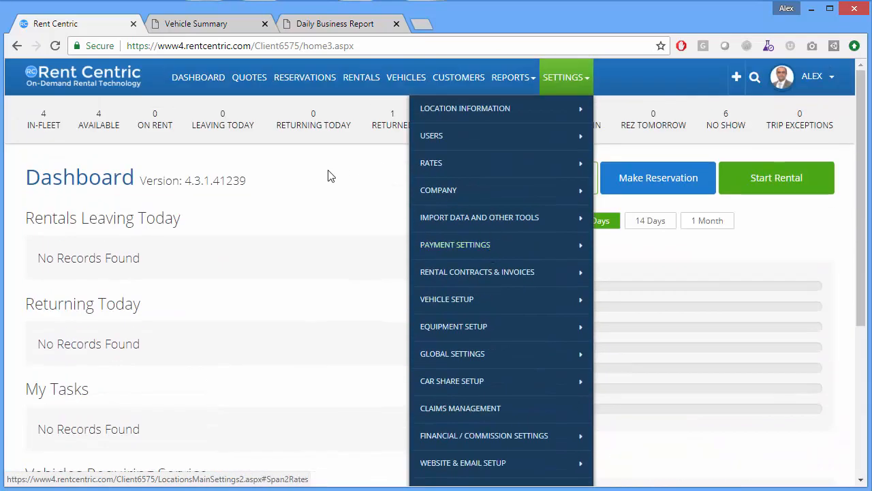
left_click(295, 192)
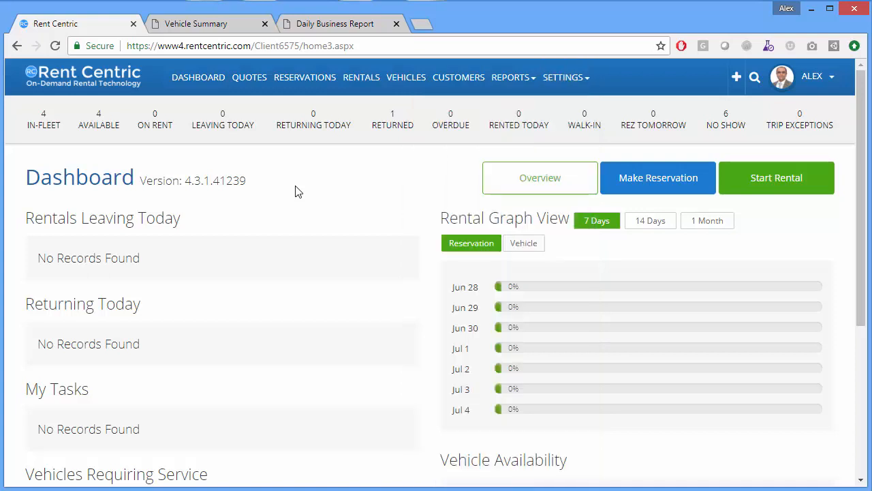